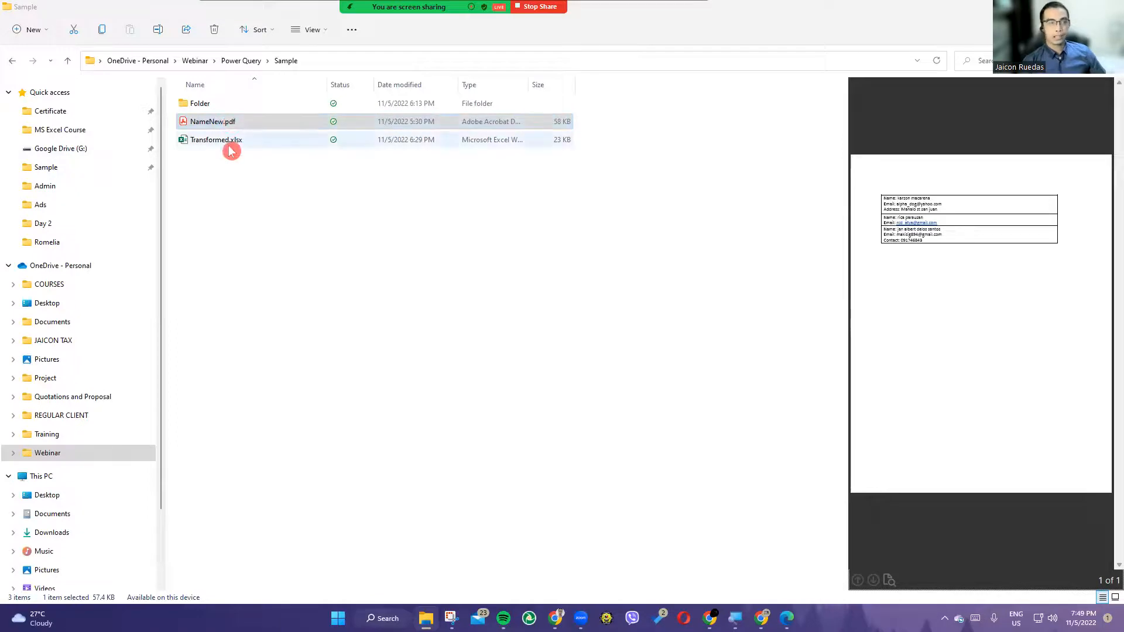
Step: Open Name.pdf from the Folder subfolder of Sample and maximize its window
left_click(230, 140)
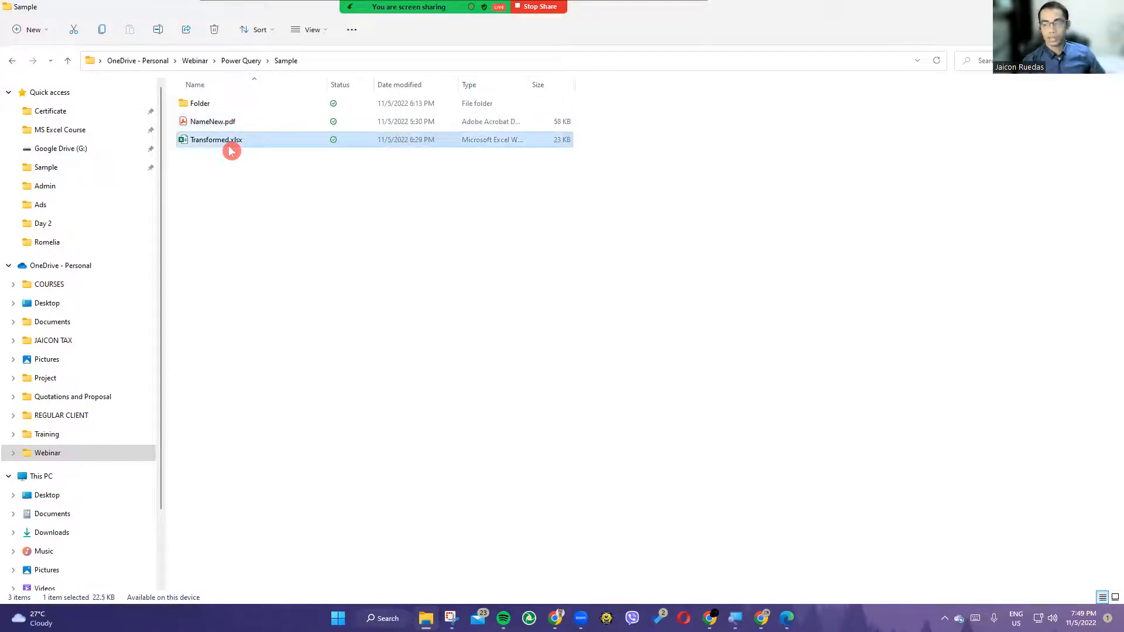
left_click(228, 105)
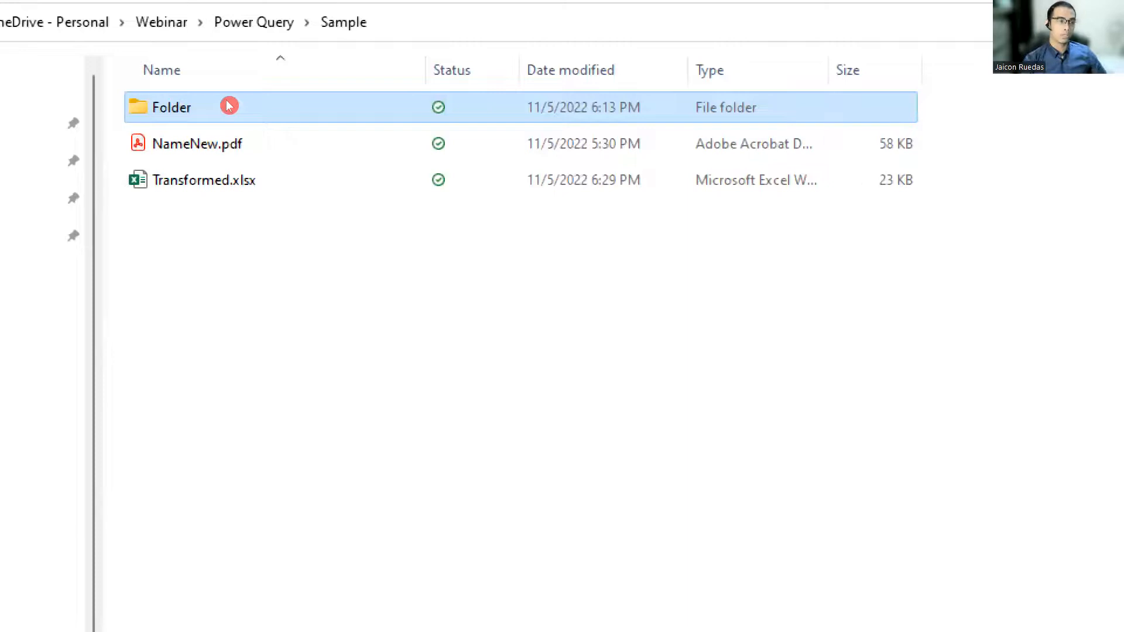
double_click(228, 105)
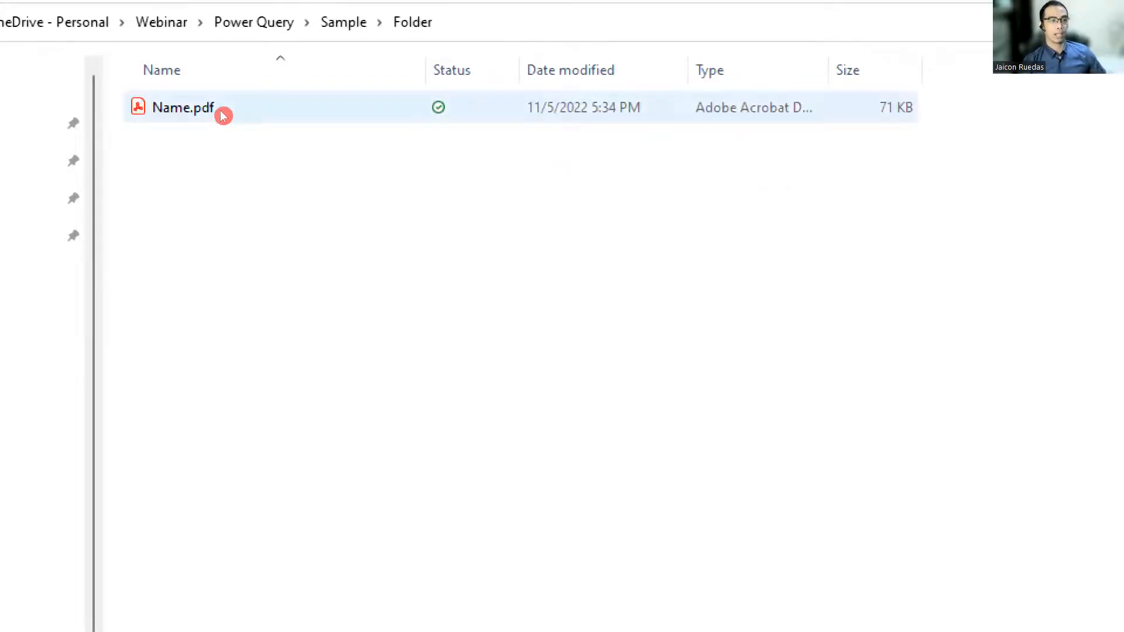
left_click(223, 111)
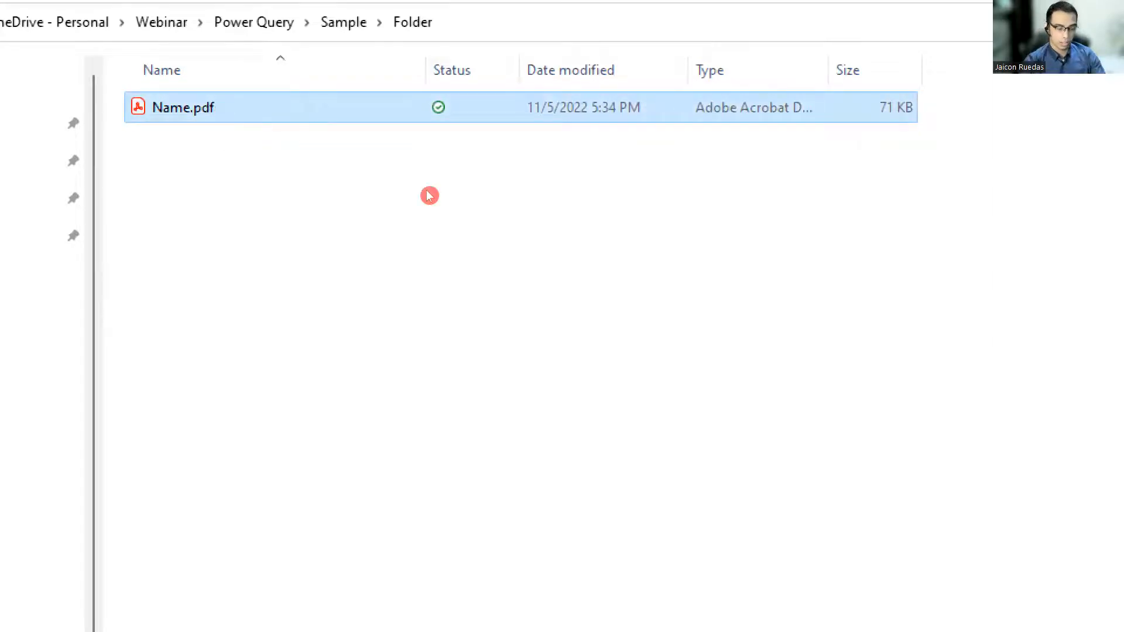
key("Return")
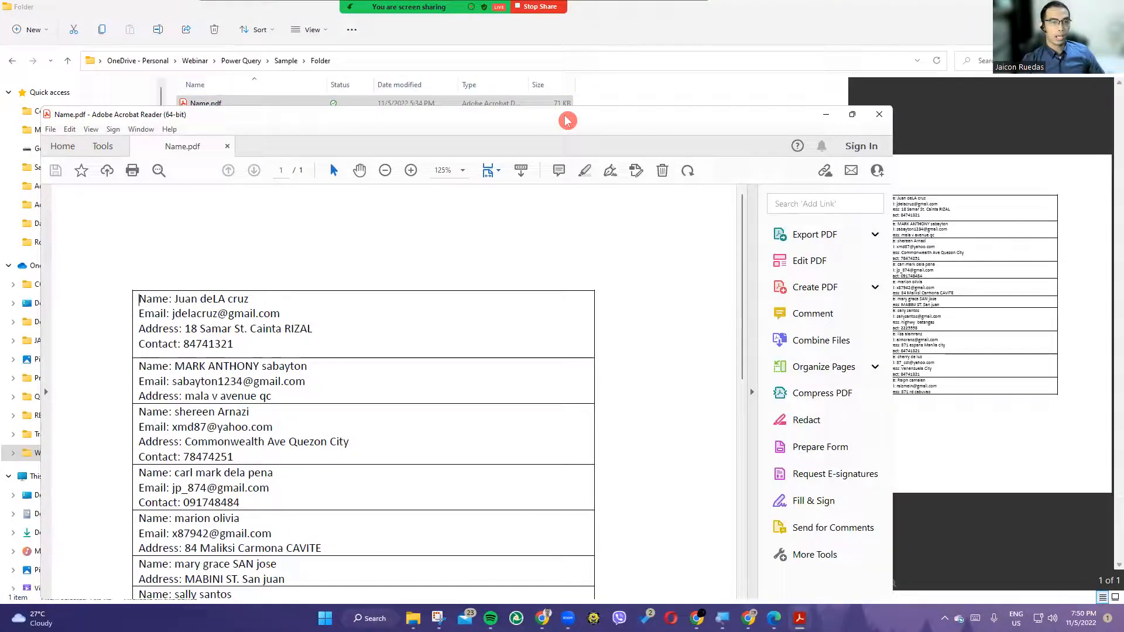
double_click(565, 130)
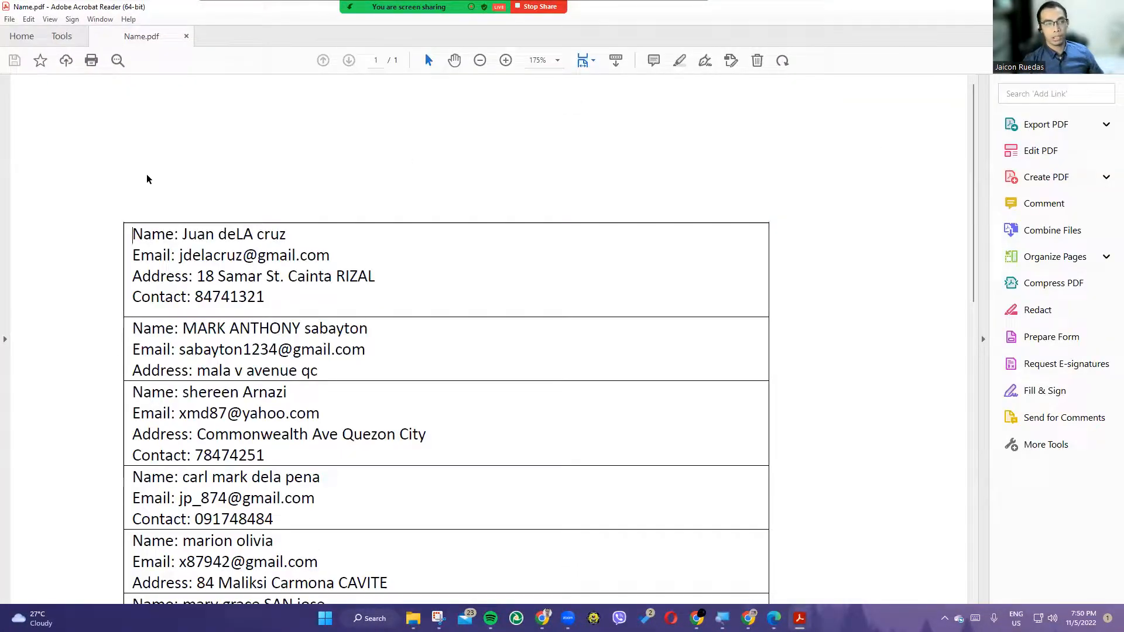
Step: Examine how the name, email, address and contact lines are laid out in the PDF's records
left_click_drag(133, 234, 371, 329)
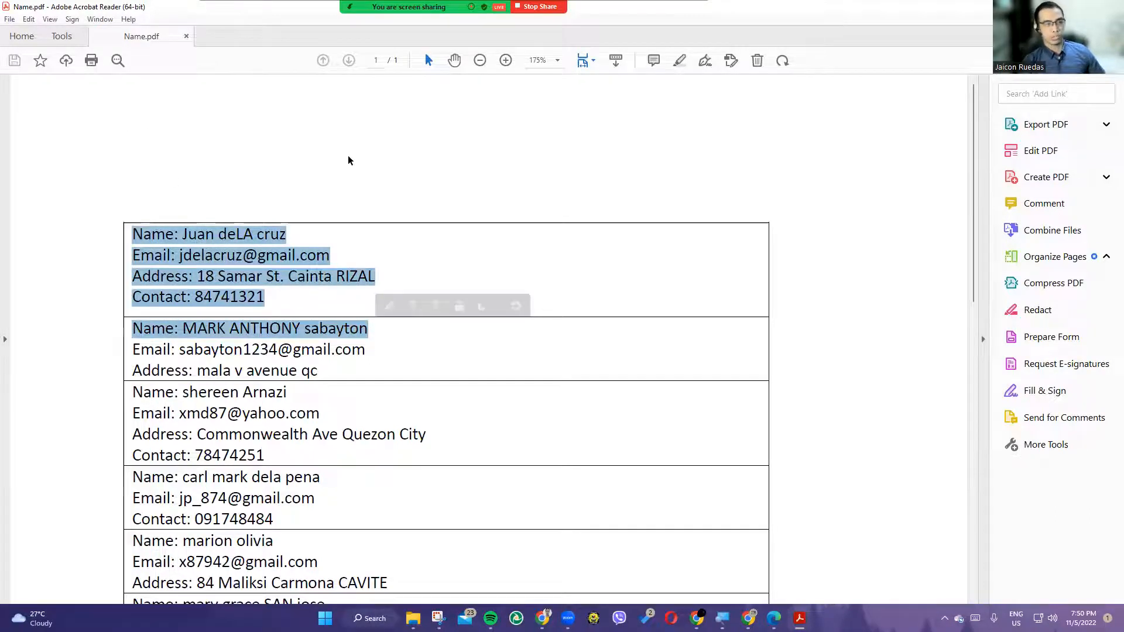
scroll(157, 180, "down", 1)
scroll(157, 180, "up", 1)
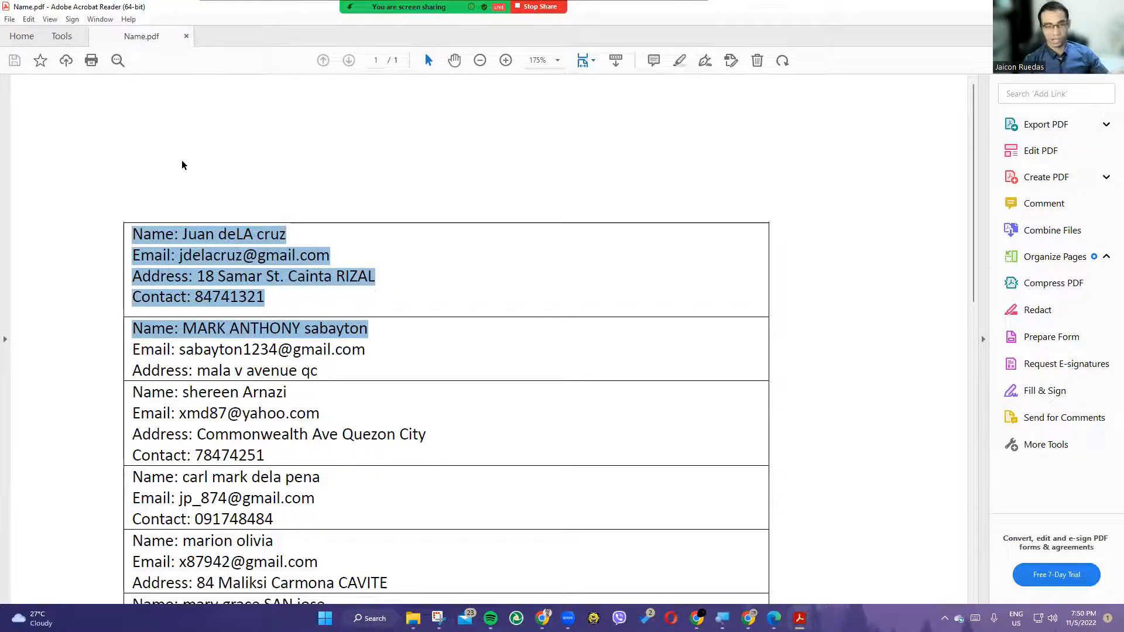
left_click(253, 234)
scroll(260, 258, "down", 4)
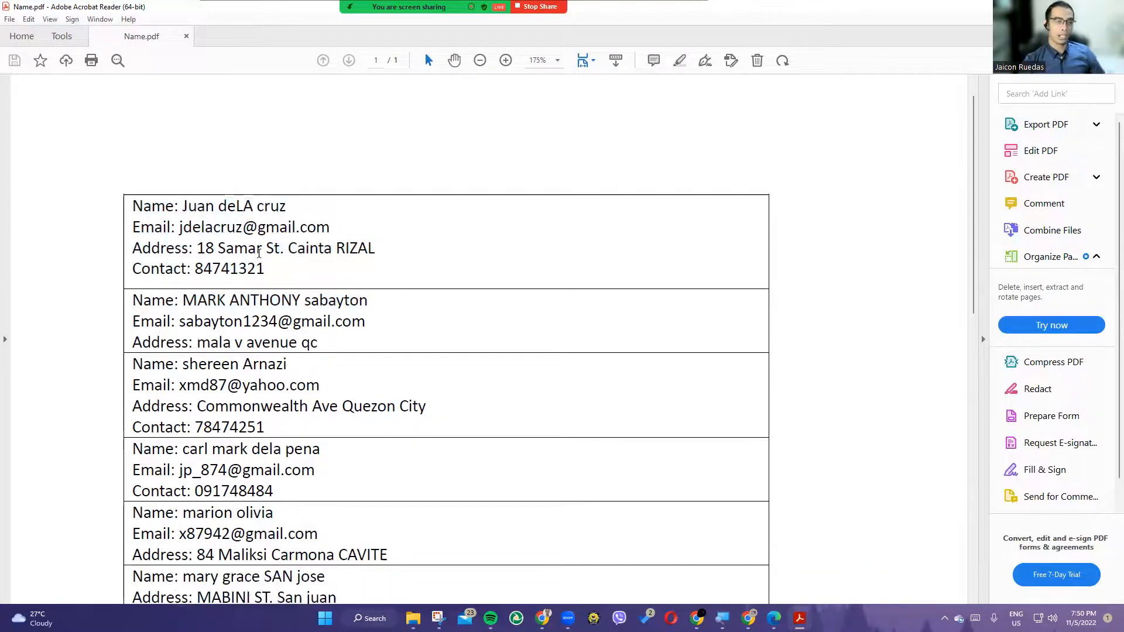
left_click_drag(144, 118, 428, 482)
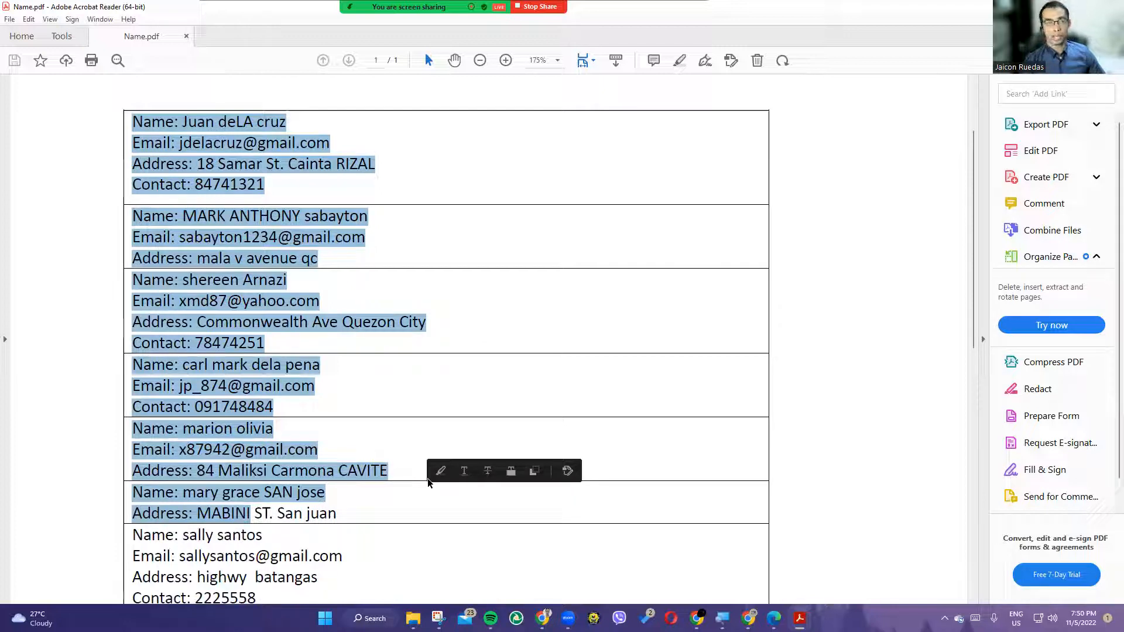
Step: Restore the PDF window's size, return to the Sample folder and open Transformed.xlsx in Excel
double_click(741, 22)
left_click(265, 176)
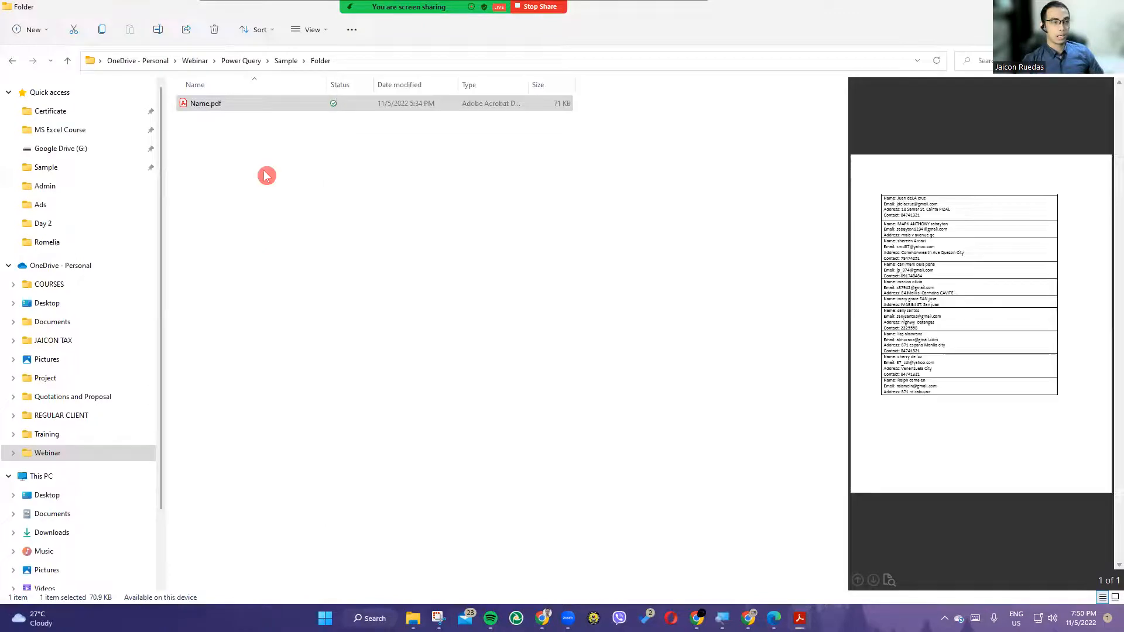
left_click(287, 61)
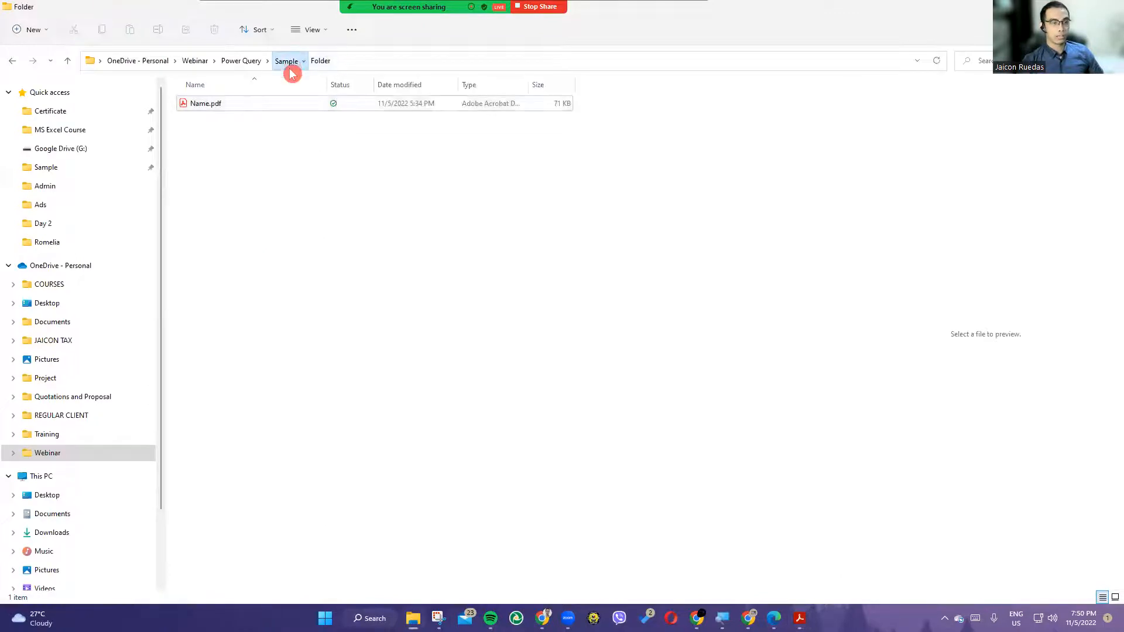
double_click(203, 143)
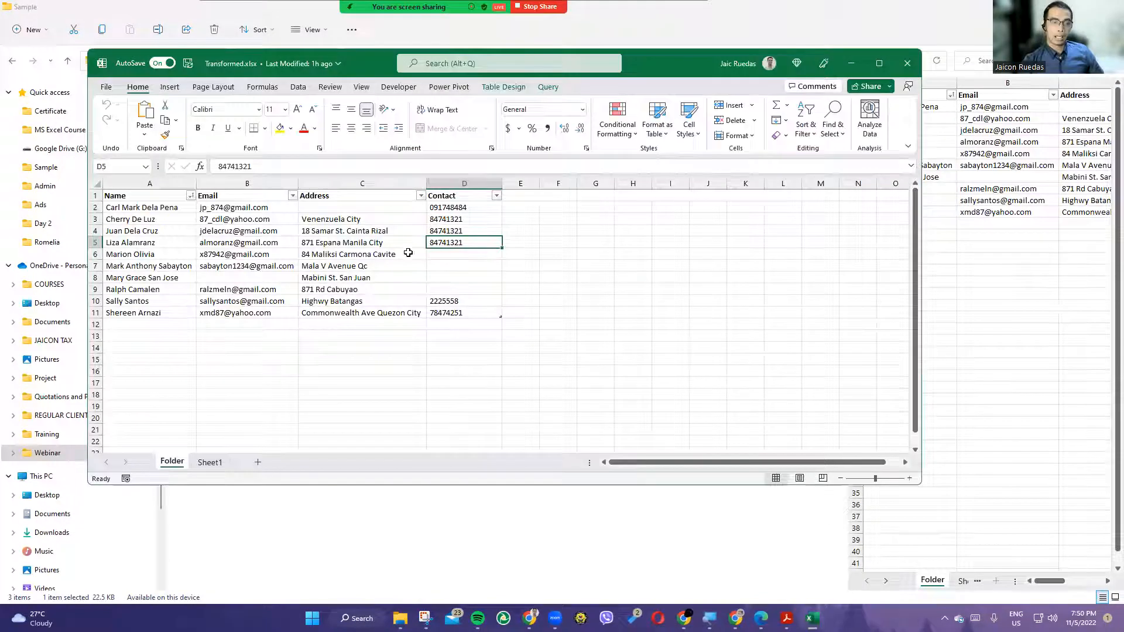
left_click(433, 335)
scroll(515, 293, "up", 3, "ctrl")
scroll(515, 293, "up", 3, "ctrl")
Step: Examine the transformed table's Name, Email, Address and Contact columns, including the cells left blank
left_click_drag(144, 211, 724, 436)
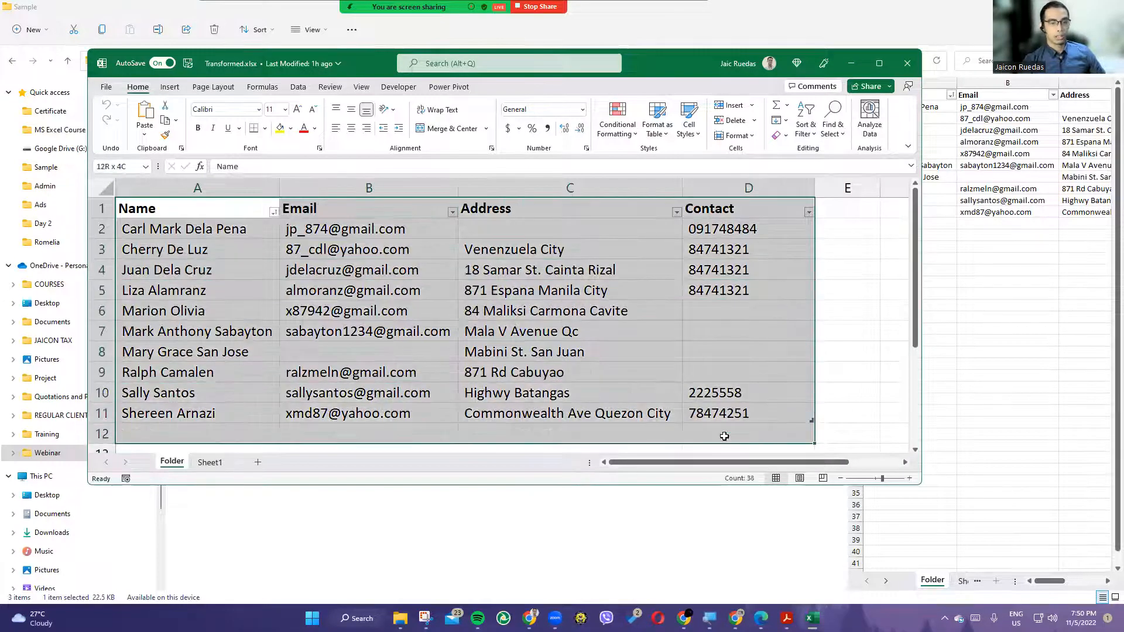
left_click(363, 351)
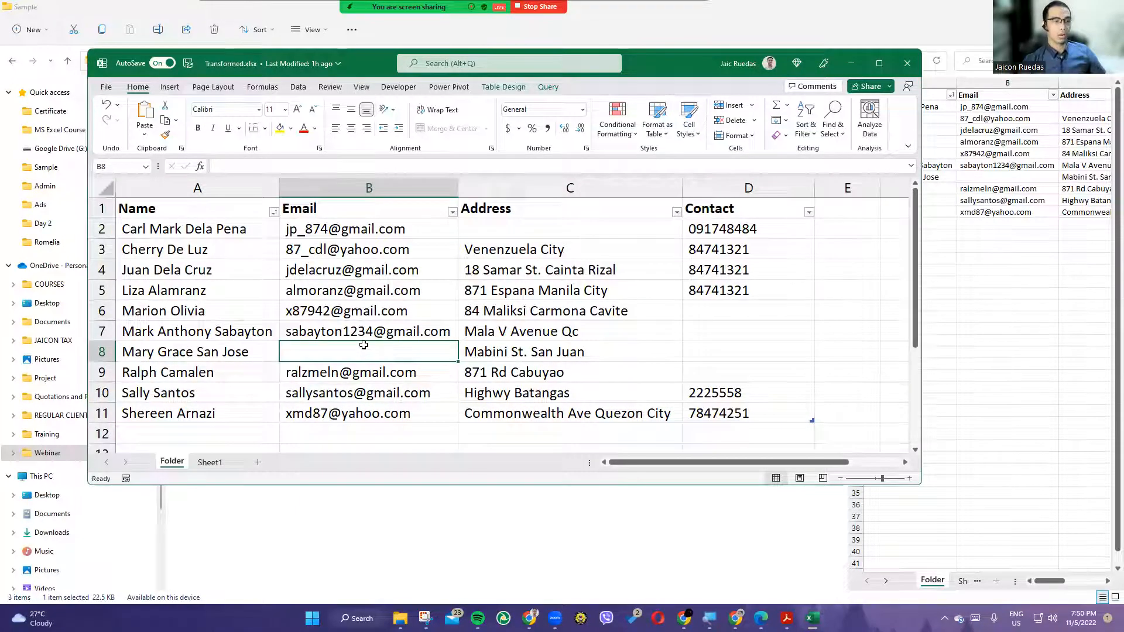
left_click_drag(719, 310, 717, 373)
left_click(297, 346)
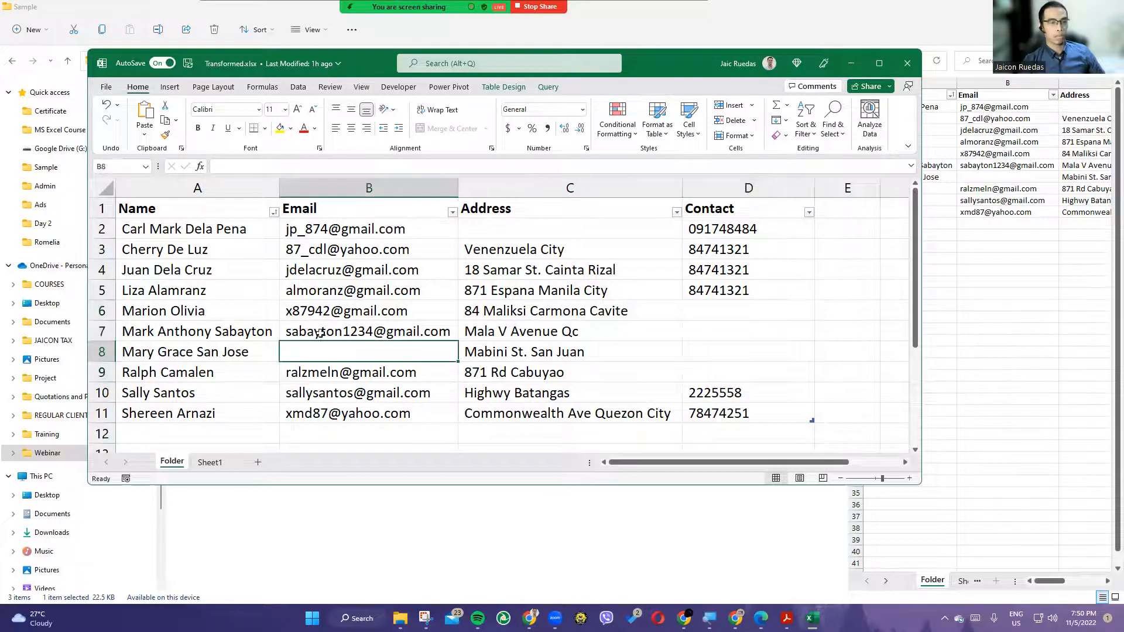
left_click(531, 223)
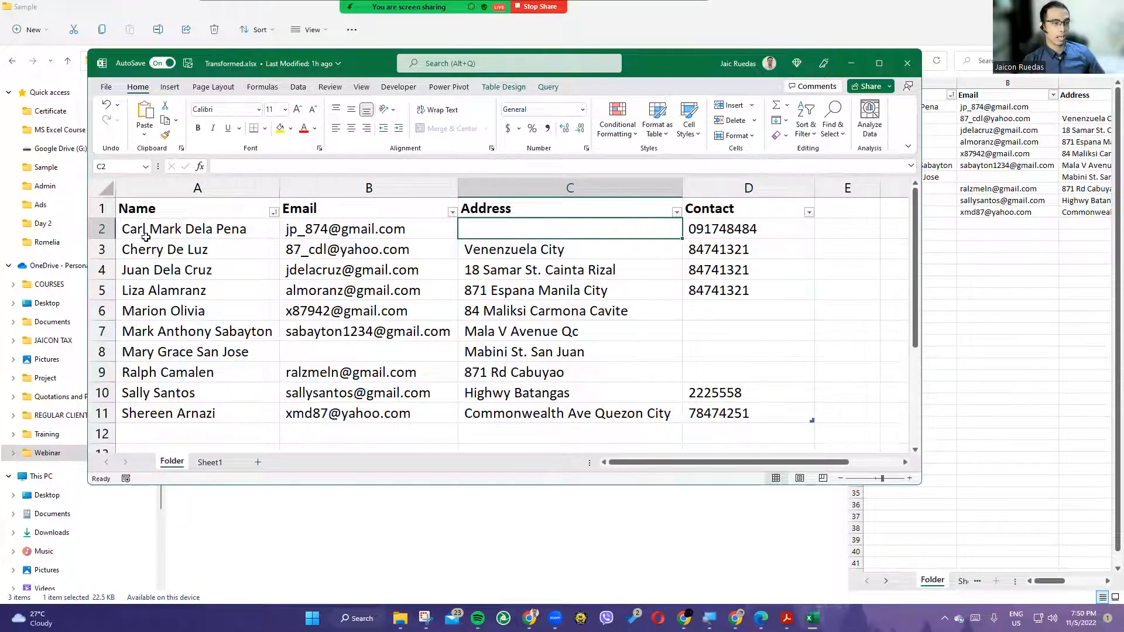
left_click_drag(150, 229, 234, 369)
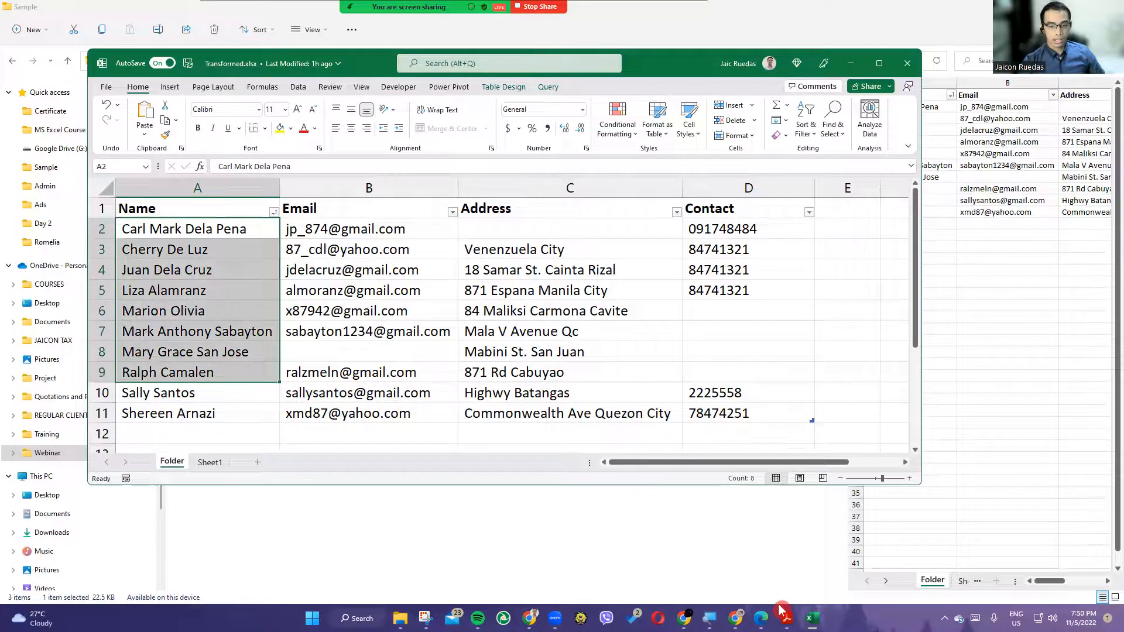
Step: Switch to Name.pdf in Acrobat Reader and review the contact records from the first to the last entry
mouse_move(787, 614)
left_click(787, 586)
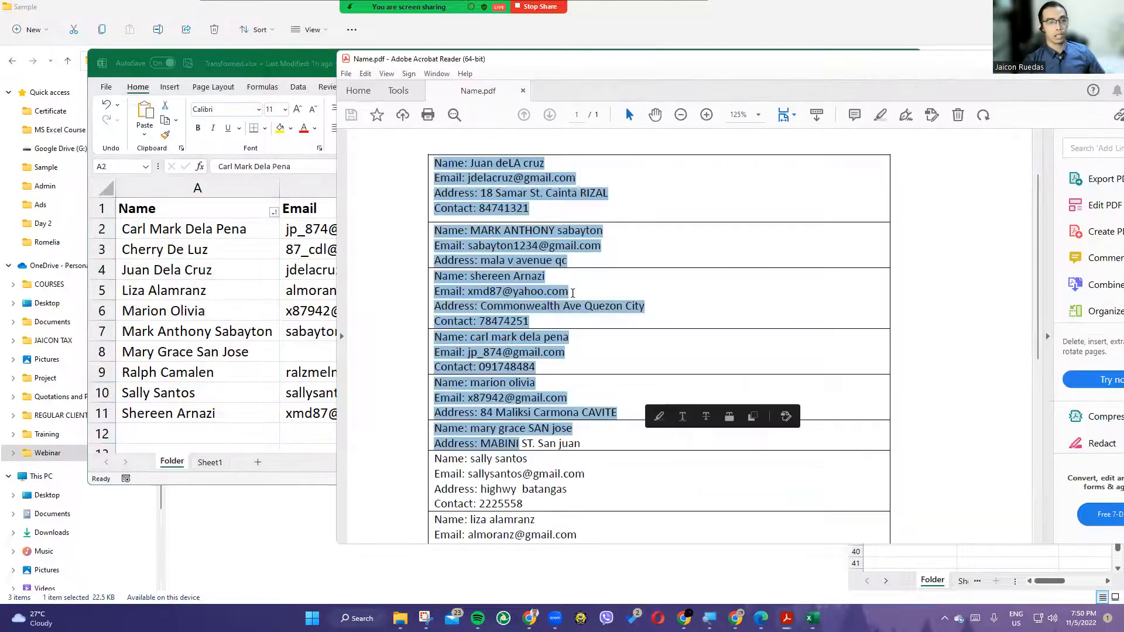
left_click_drag(542, 214, 443, 179)
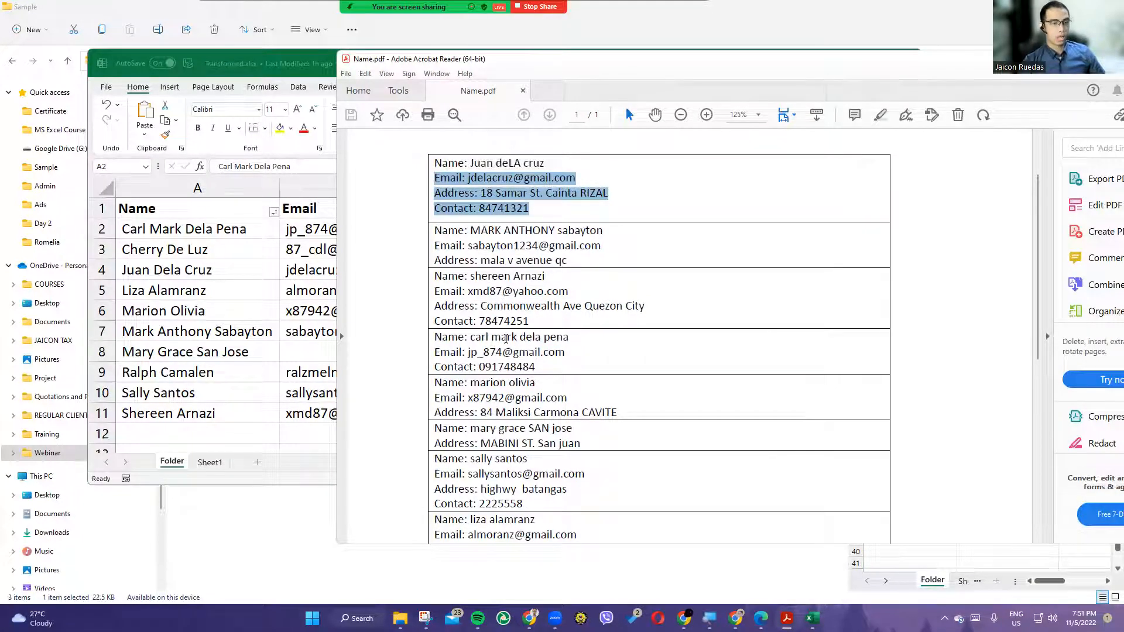
scroll(508, 350, "down", 2)
scroll(509, 350, "down", 8)
scroll(510, 349, "up", 11)
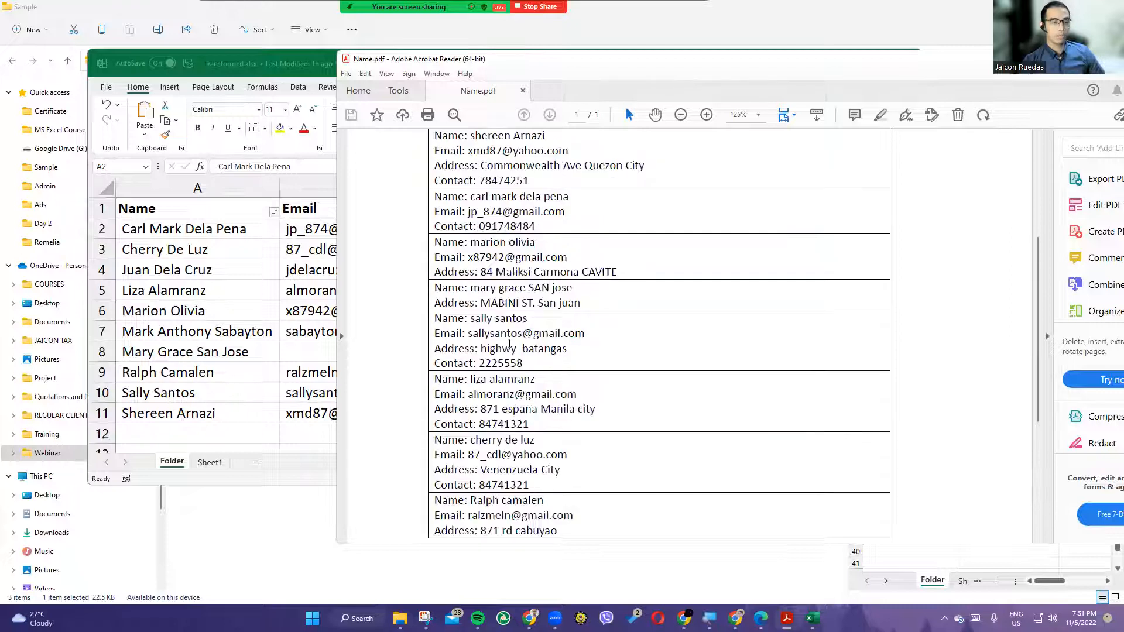
scroll(509, 349, "up", 1)
left_click(510, 346)
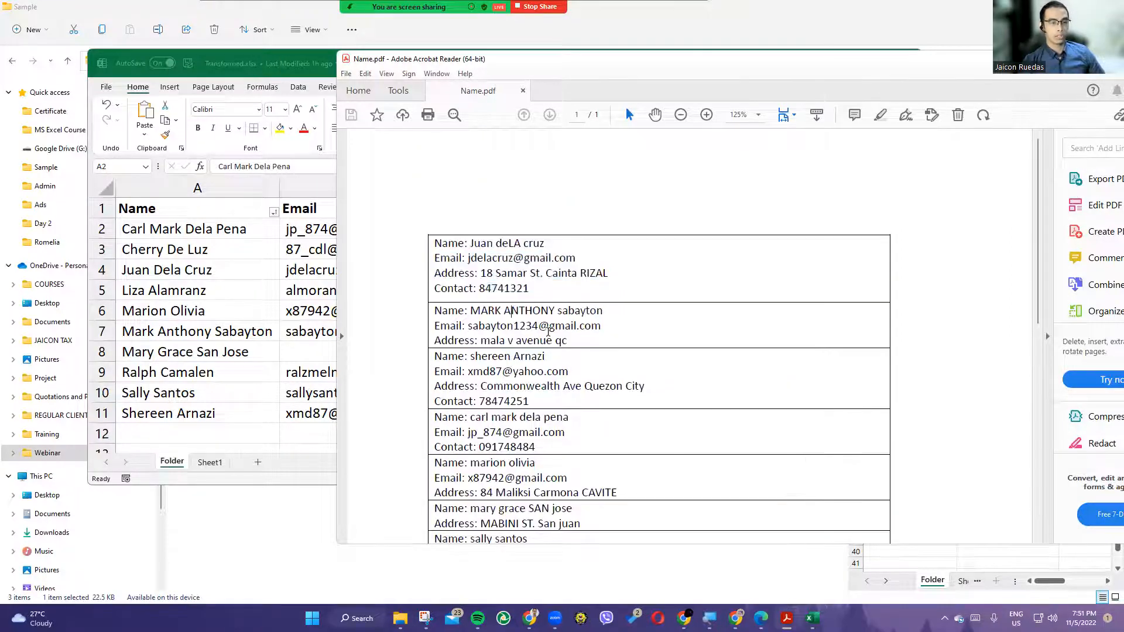
scroll(548, 333, "down", 3)
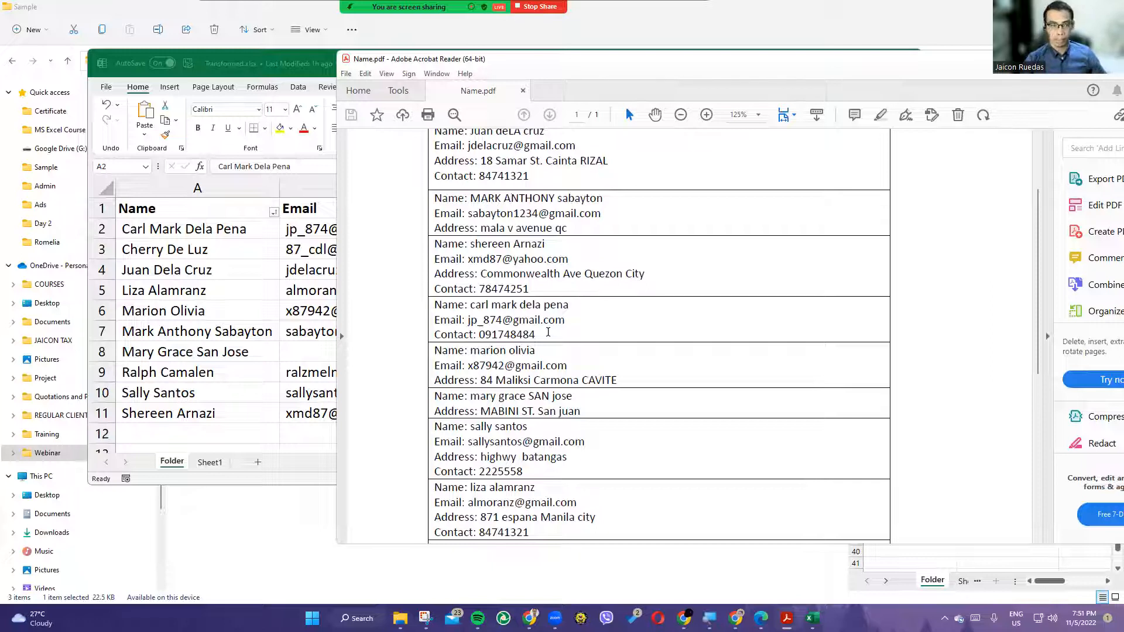
scroll(564, 321, "up", 1)
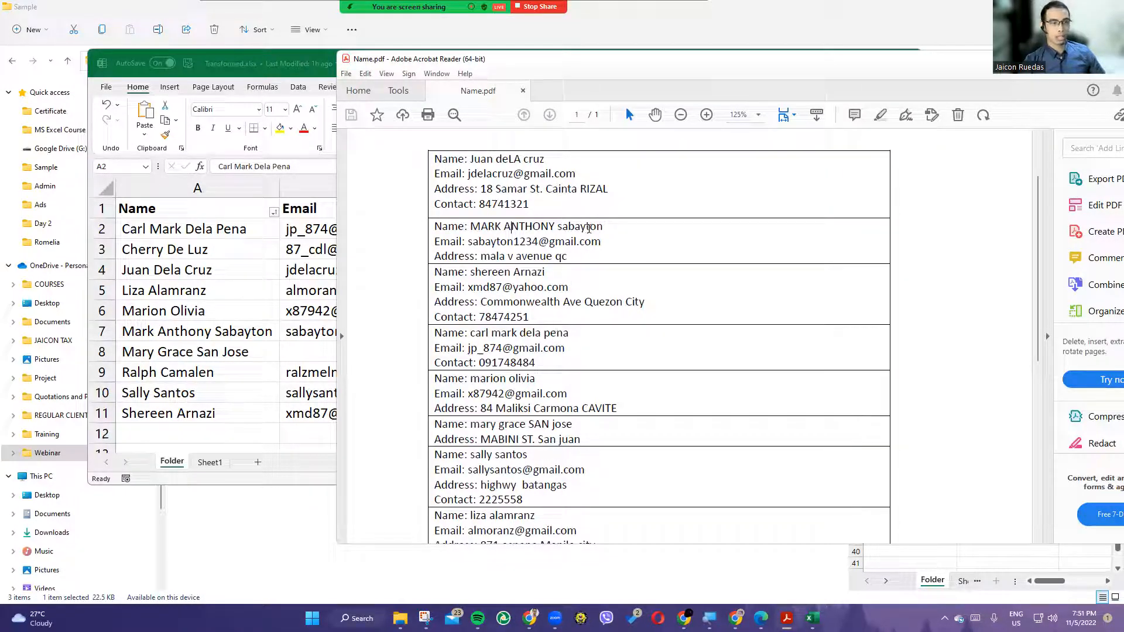
Step: Compare the capitalization of the names in the PDF with the Name column of Transformed.xlsx
left_click_drag(604, 226, 470, 227)
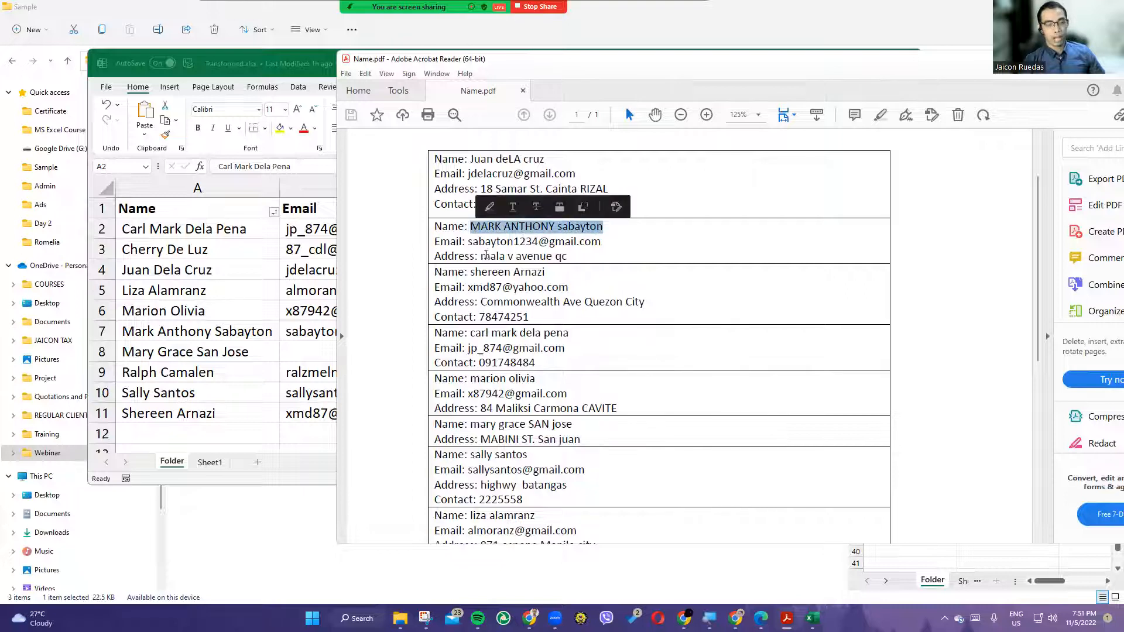
left_click_drag(548, 272, 480, 273)
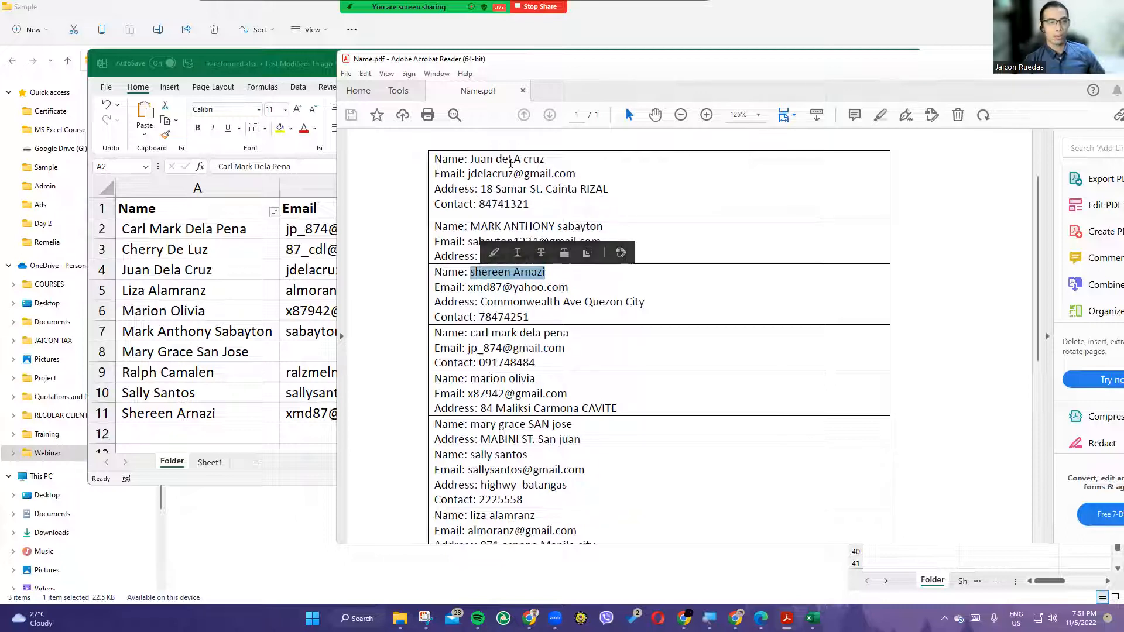
left_click_drag(603, 228, 470, 227)
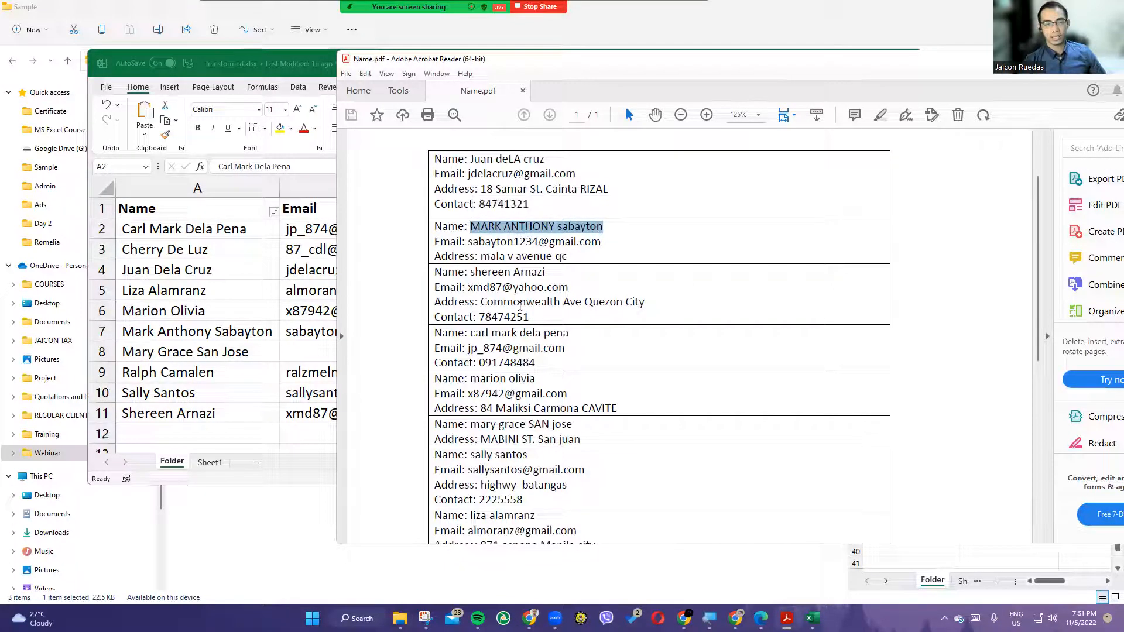
left_click(186, 291)
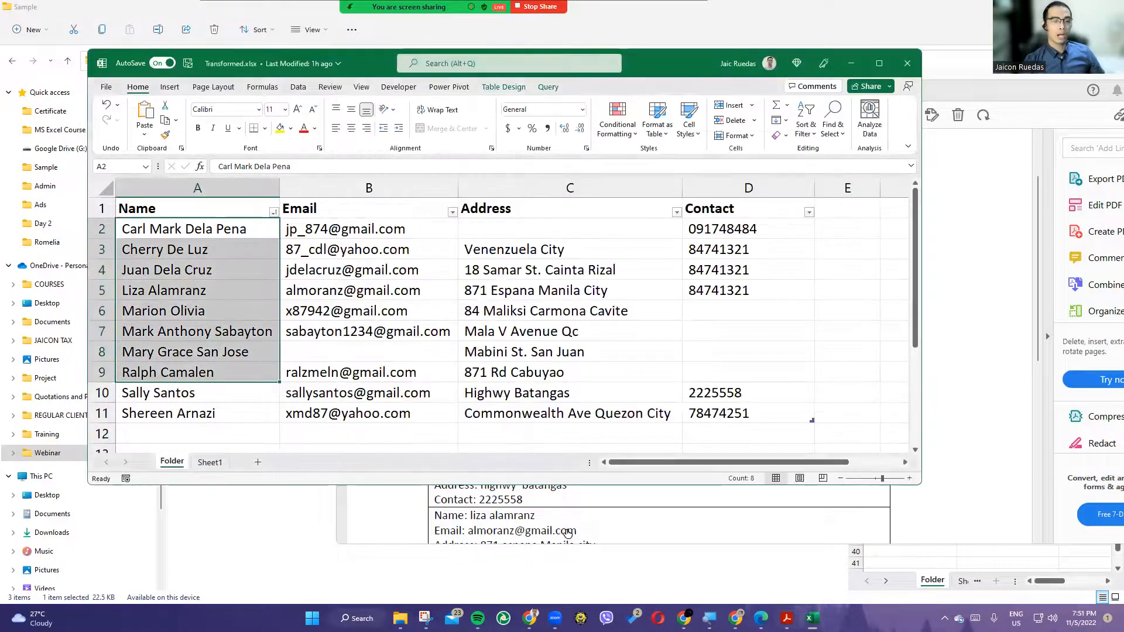
Step: Return to Name.pdf, dismissing the mail window, and highlight the complete second record
left_click(568, 524)
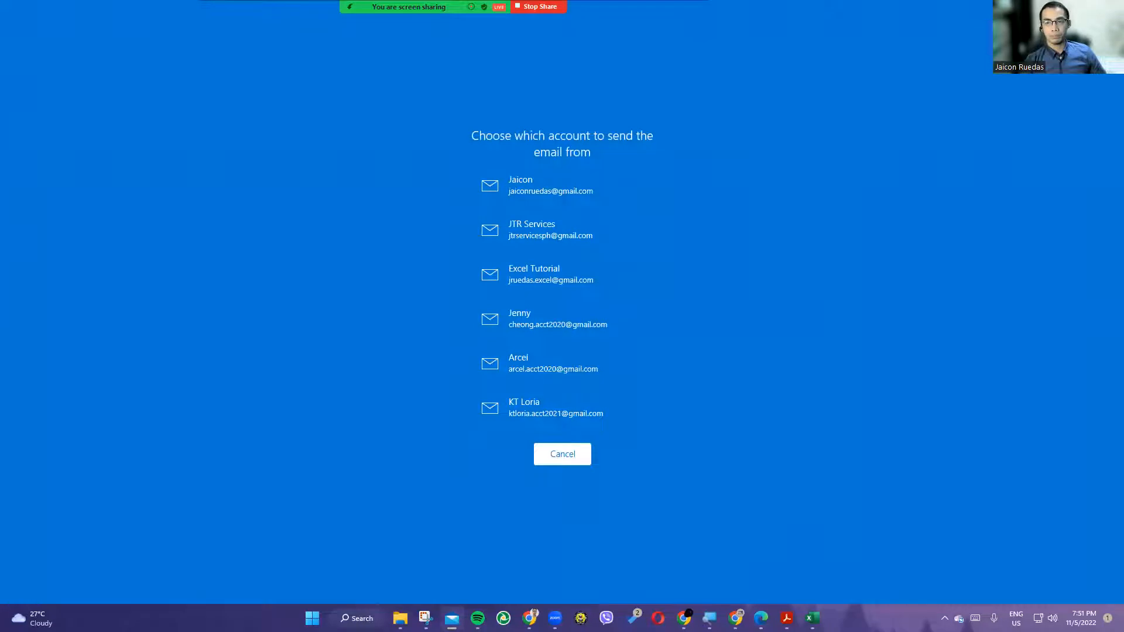
left_click(1110, 9)
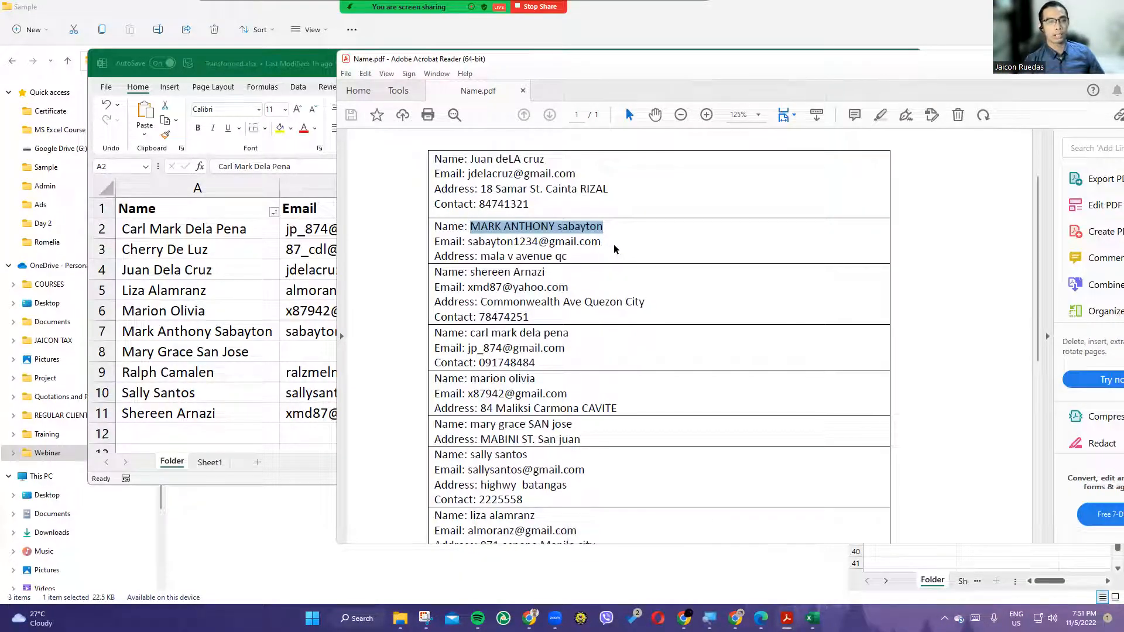
left_click(539, 250)
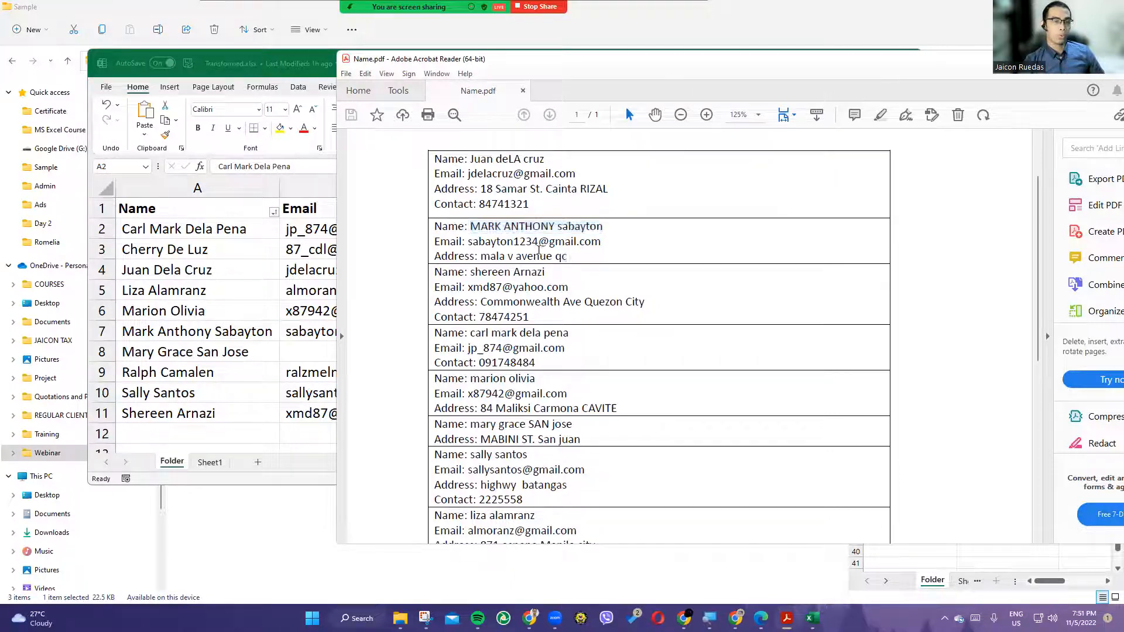
triple_click(538, 250)
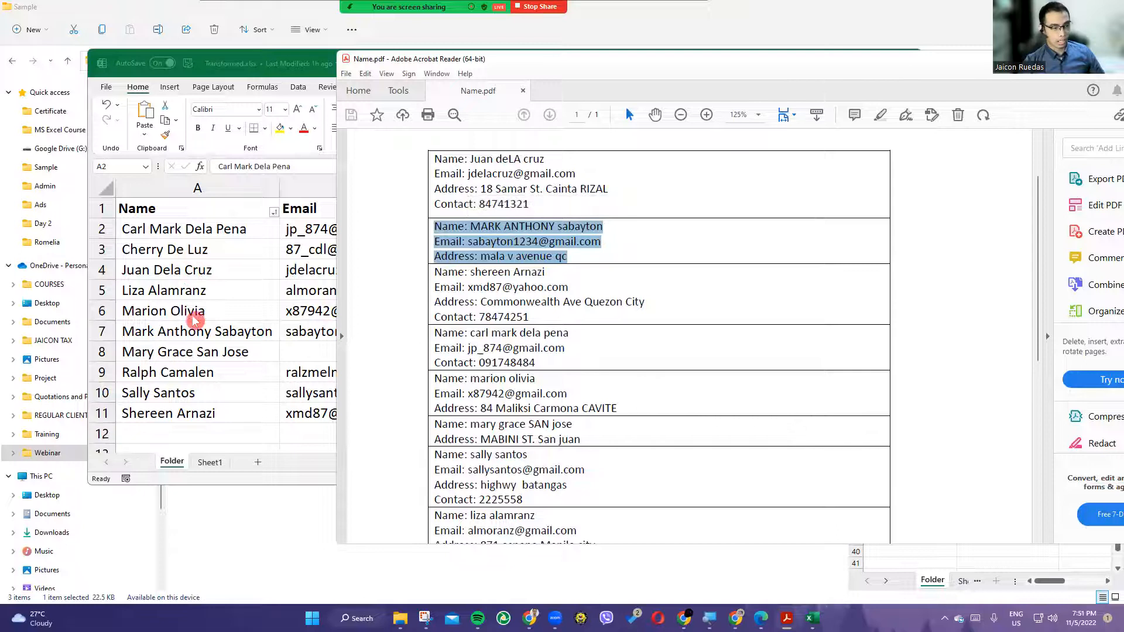
Step: Switch to Transformed.xlsx and inspect how the Email and Address data are split into separate columns
left_click(239, 410)
left_click_drag(382, 232, 375, 414)
left_click_drag(557, 230, 553, 398)
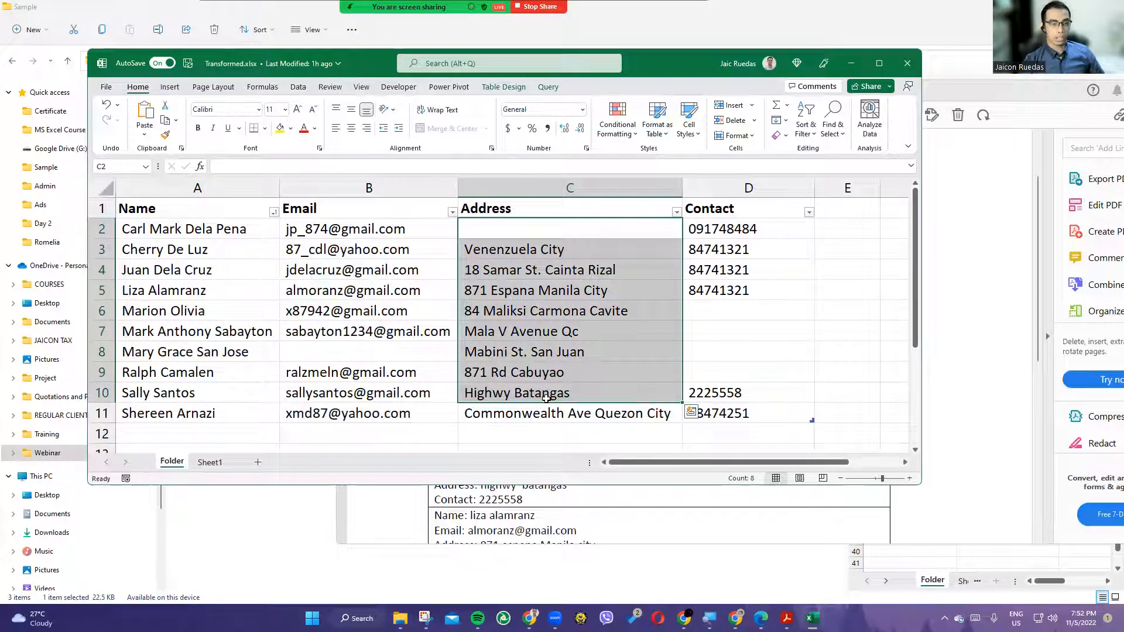
Step: Close the mail window and bring Name.pdf back in front of the workbook
left_click(563, 529)
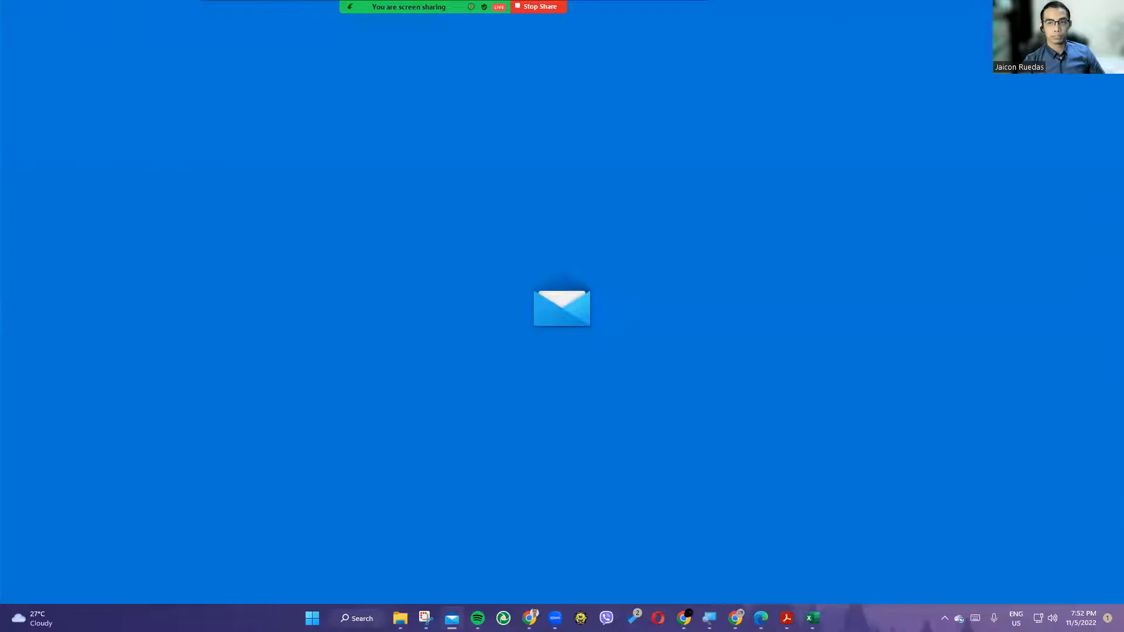
left_click(1110, 8)
left_click(690, 300)
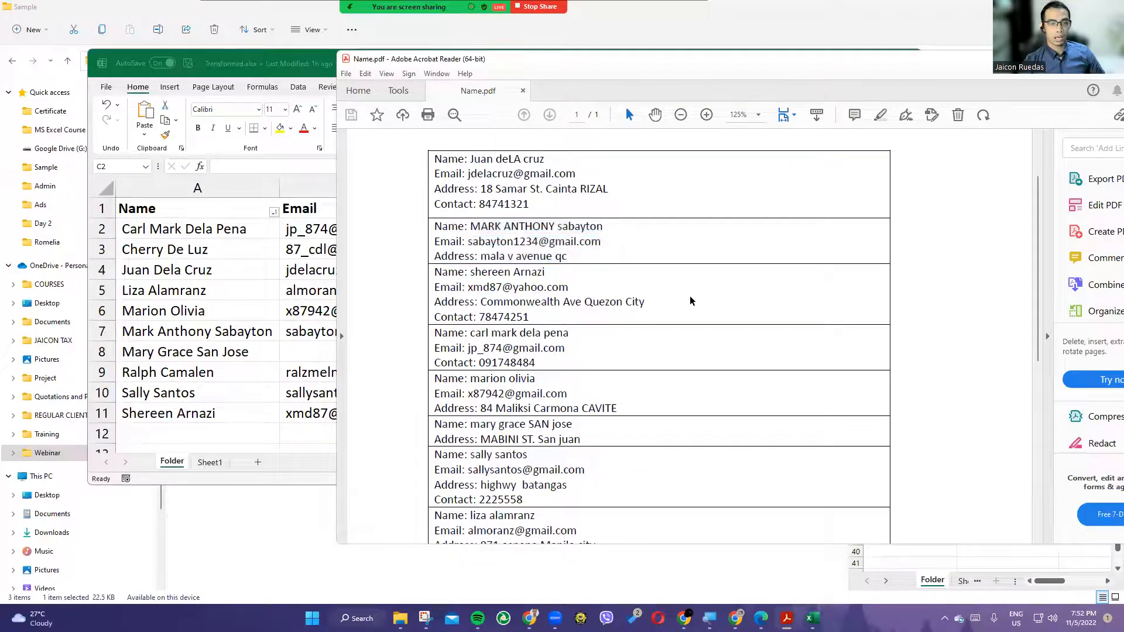
Step: Check the remaining records in Name.pdf and close both Transformed.xlsx and the PDF
scroll(689, 300, "down", 5)
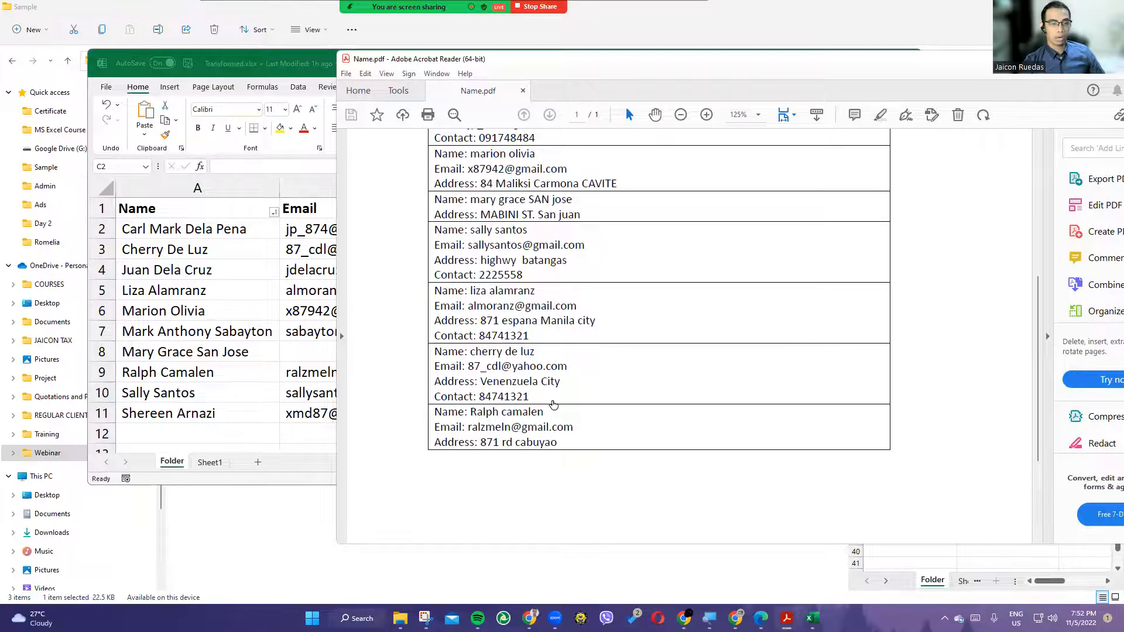
scroll(554, 404, "up", 1)
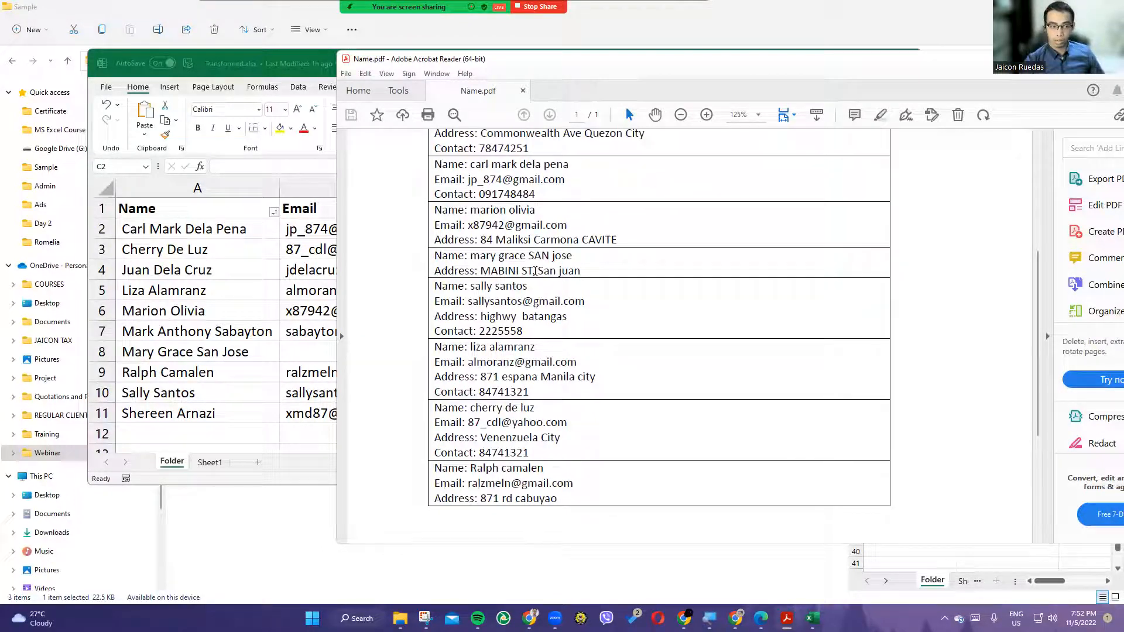
left_click_drag(226, 75, 174, 104)
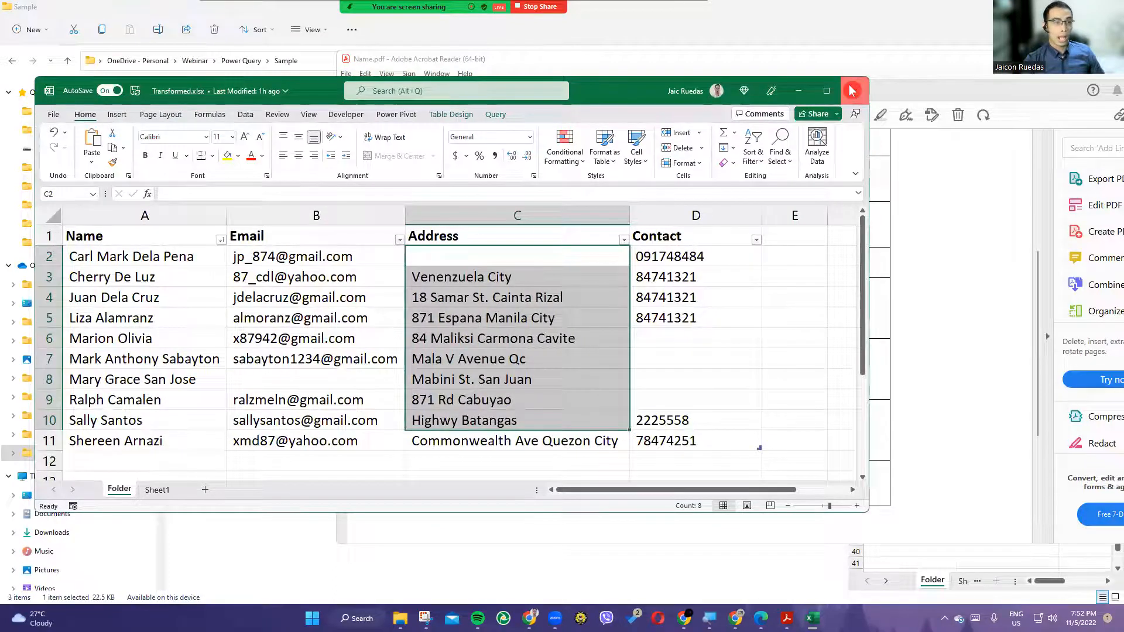
left_click(849, 85)
left_click(846, 72)
left_click_drag(841, 68, 679, 82)
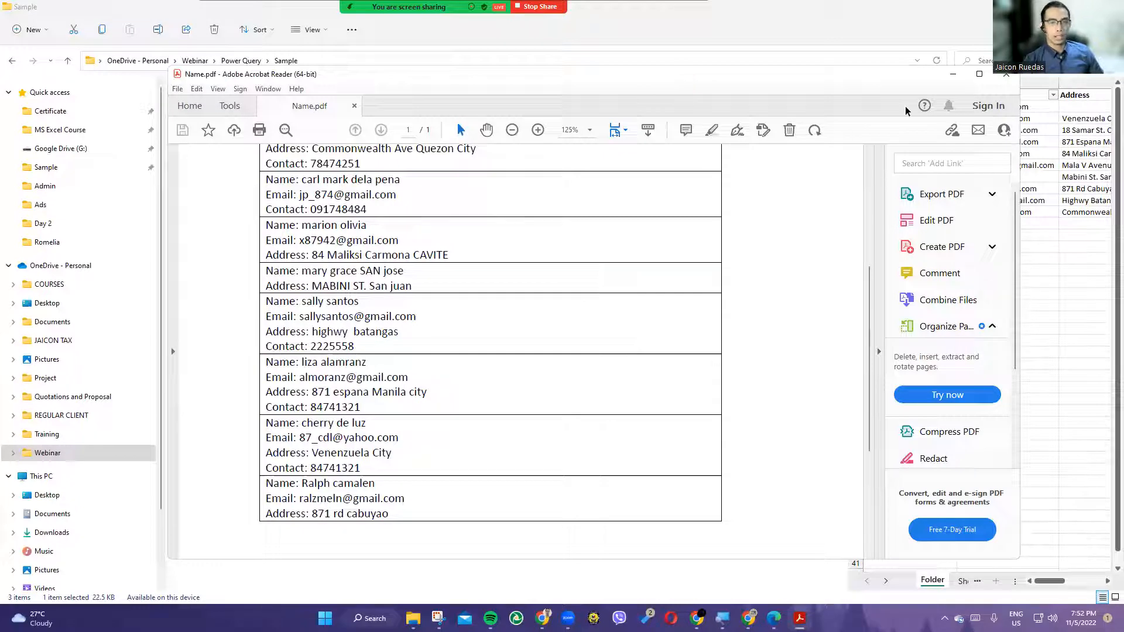
left_click(999, 81)
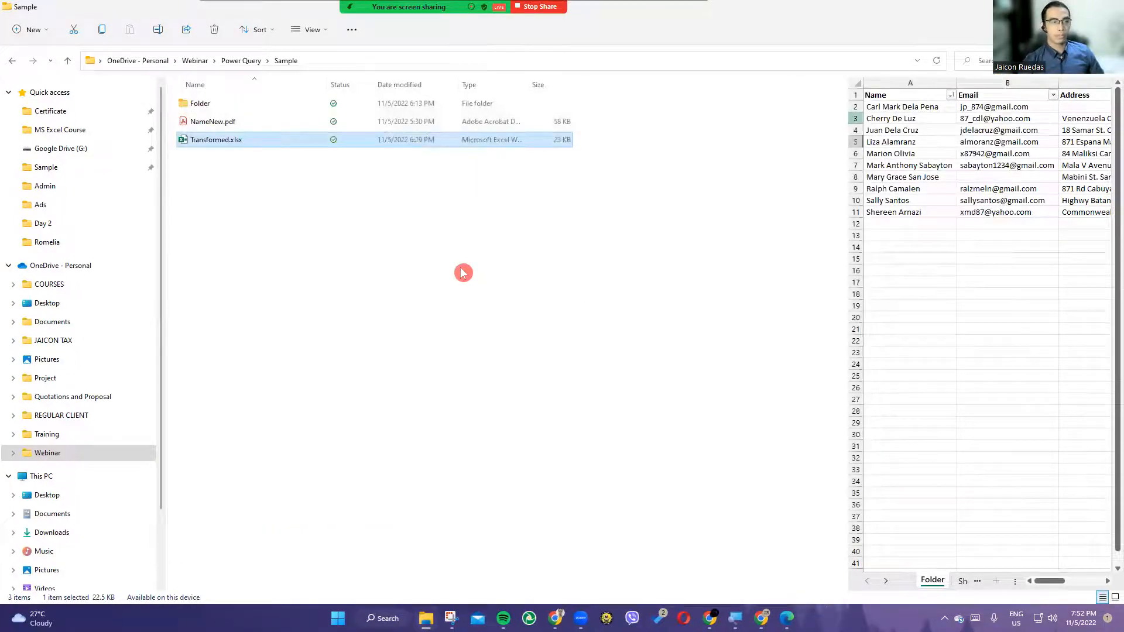
Step: Preview NameNew.pdf from the Sample folder and widen the preview area to make its records readable beside the file list
left_click(458, 272)
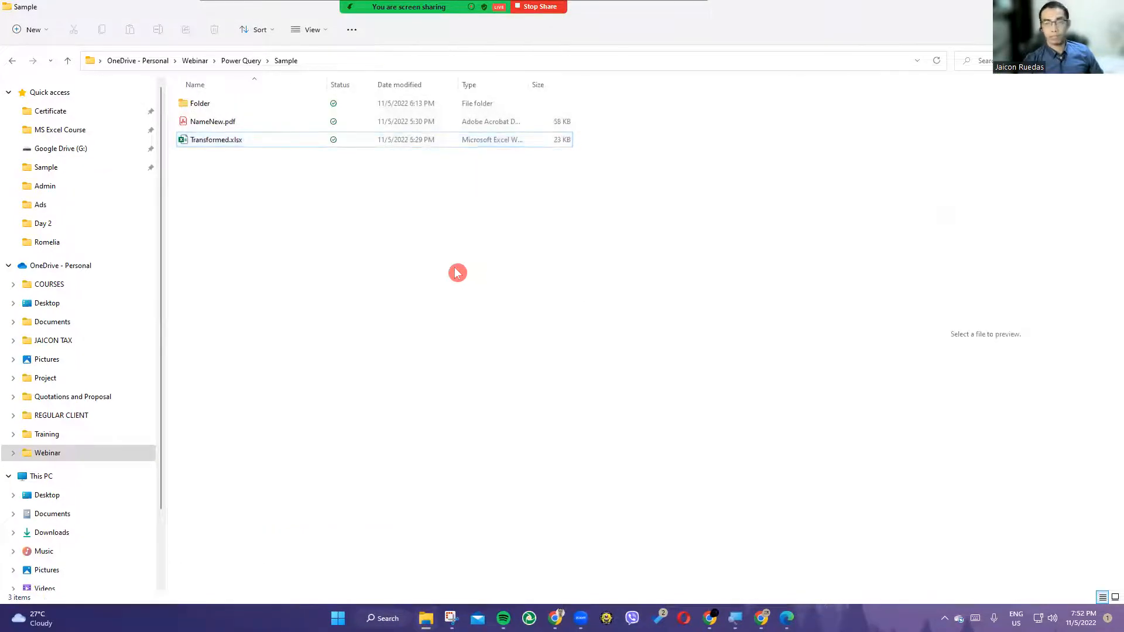
left_click(218, 122)
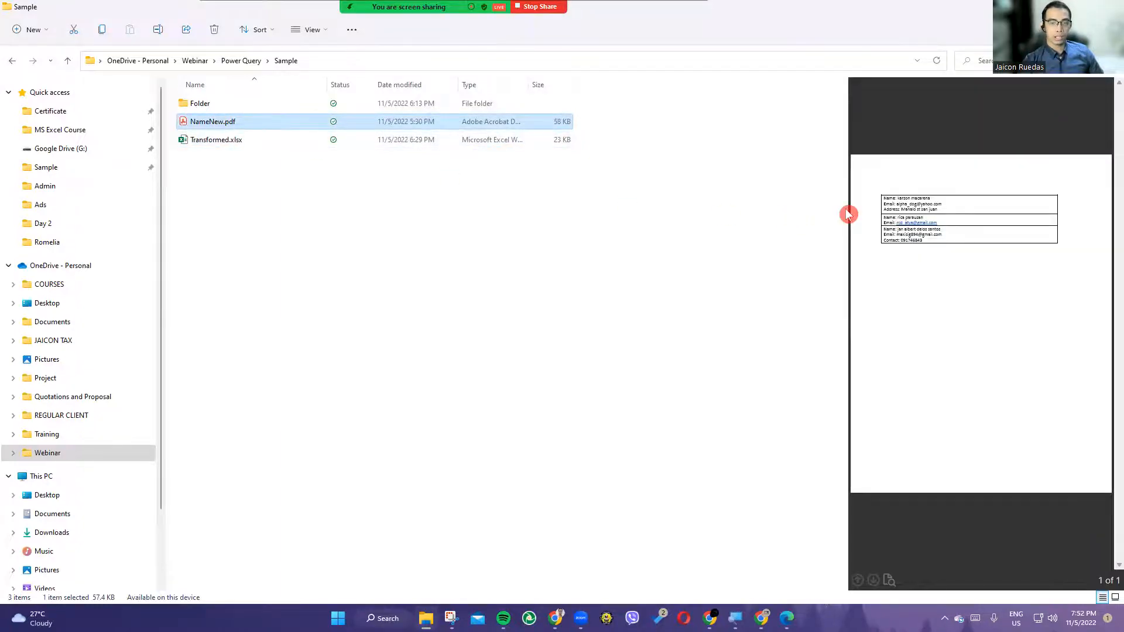
left_click_drag(847, 208, 427, 219)
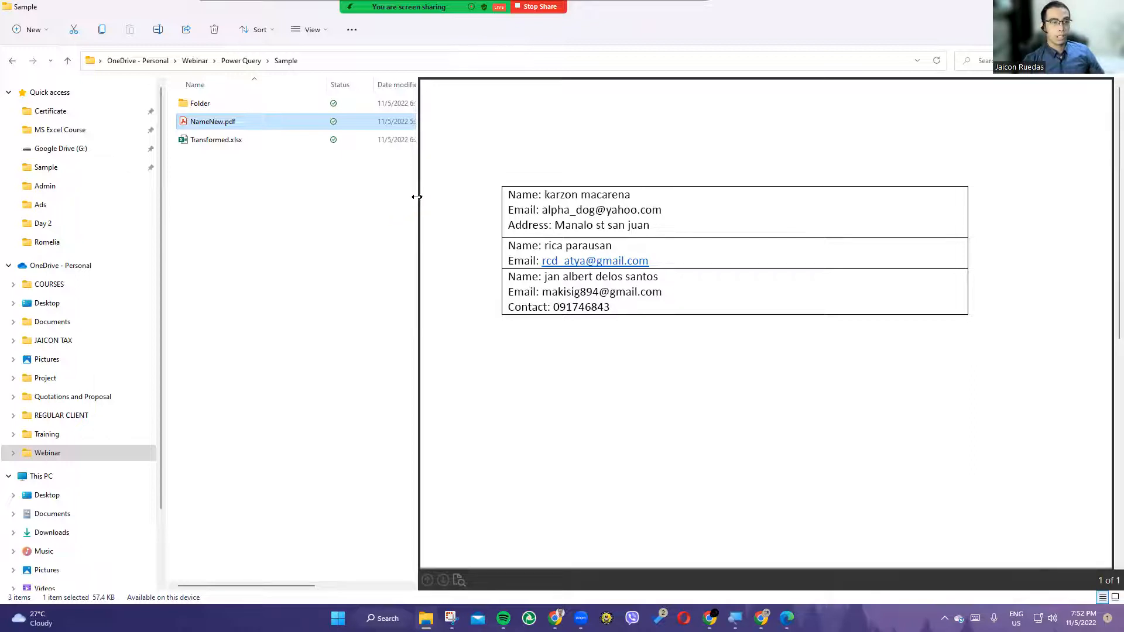
left_click_drag(419, 198, 586, 195)
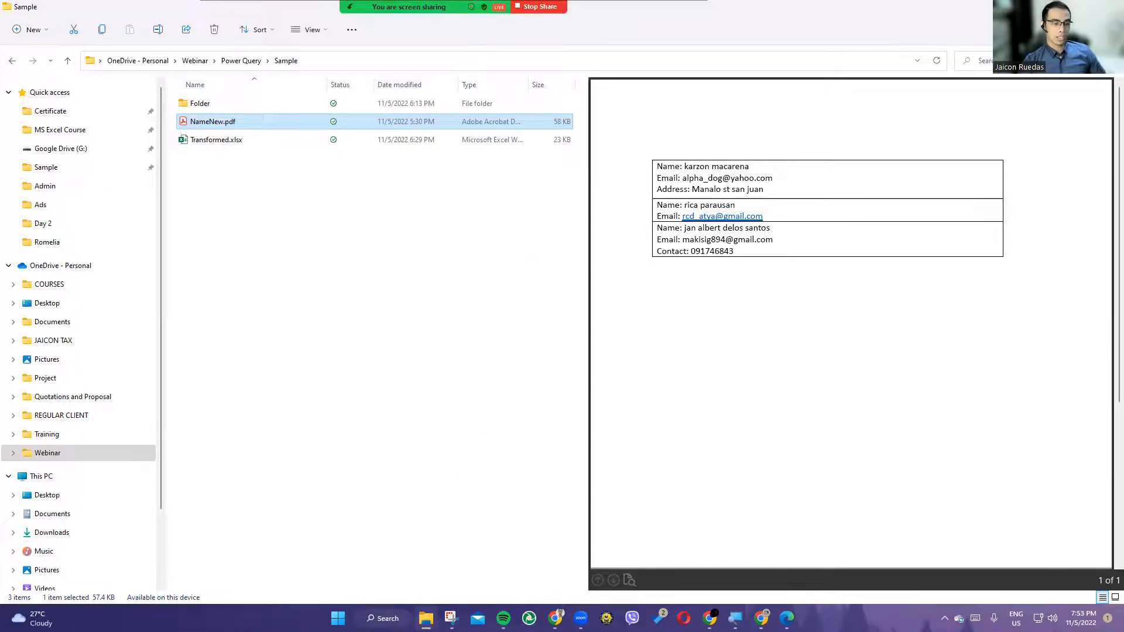
Step: Launch Excel in a maximized window and create a blank workbook
left_click(383, 618)
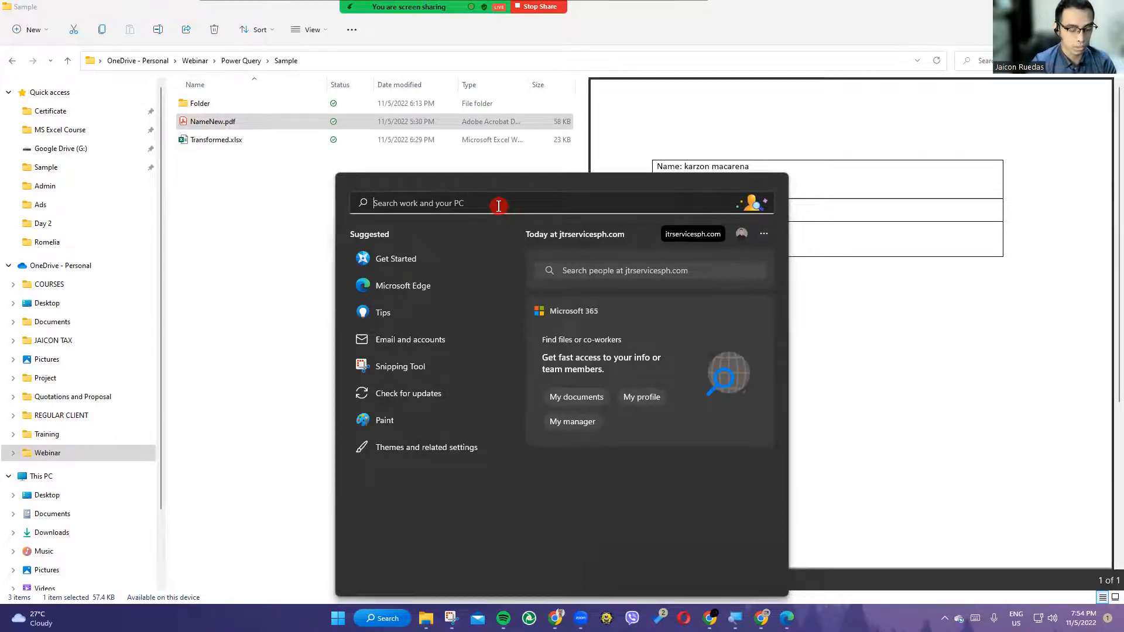
type("excel")
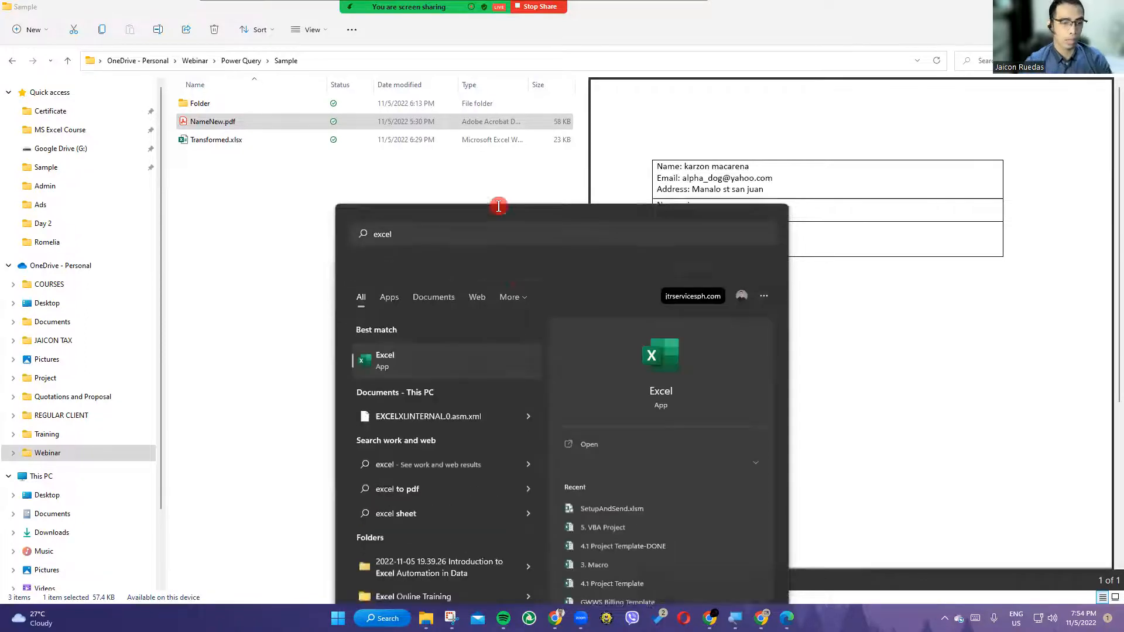
key("Return")
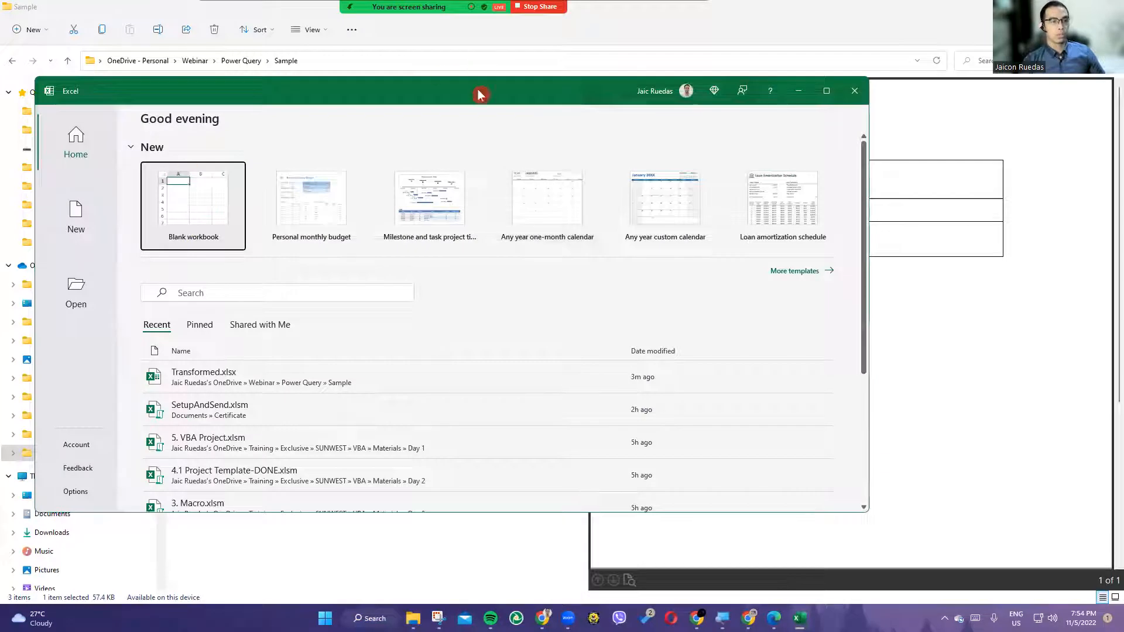
double_click(479, 94)
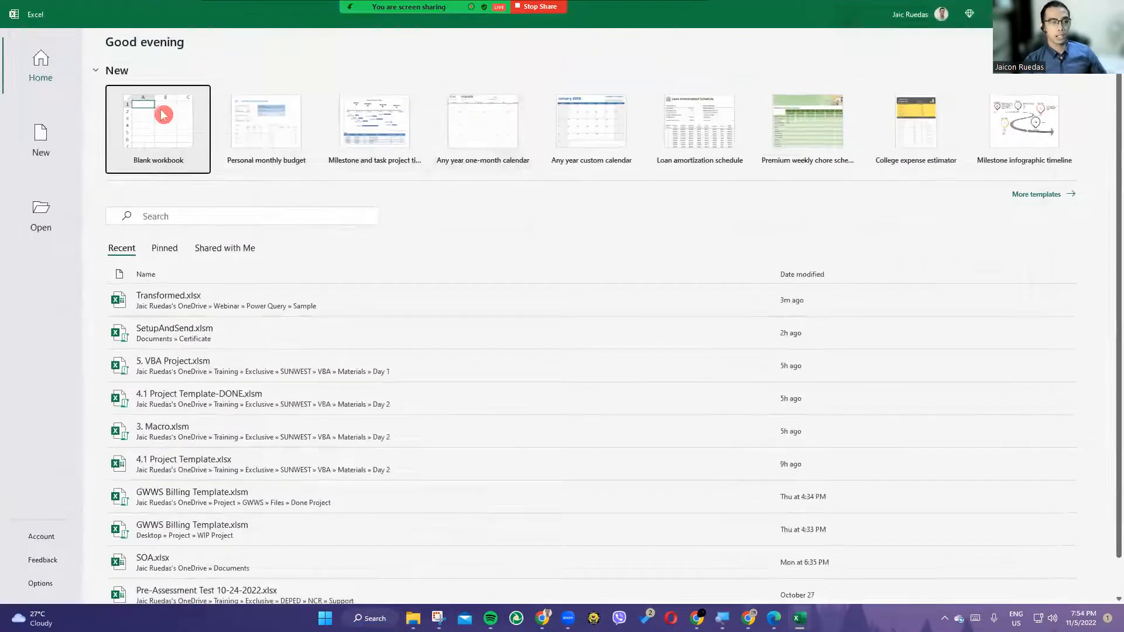
left_click(172, 150)
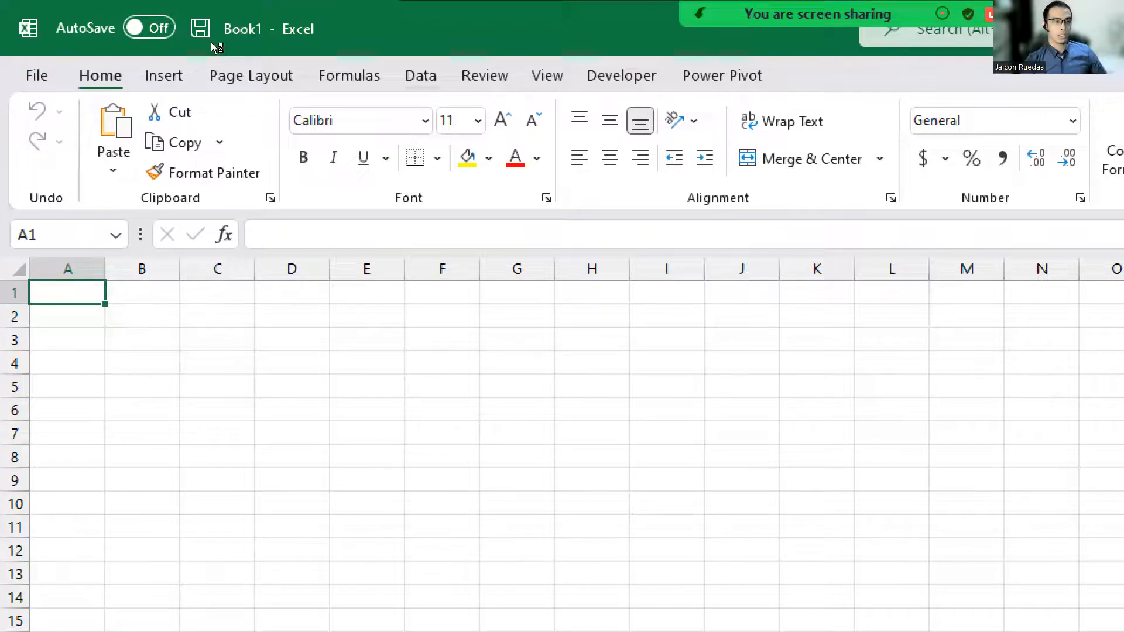
Step: Shrink Book1 to a movable window and examine the Get Data sources, including the database and file options
key("alt+a")
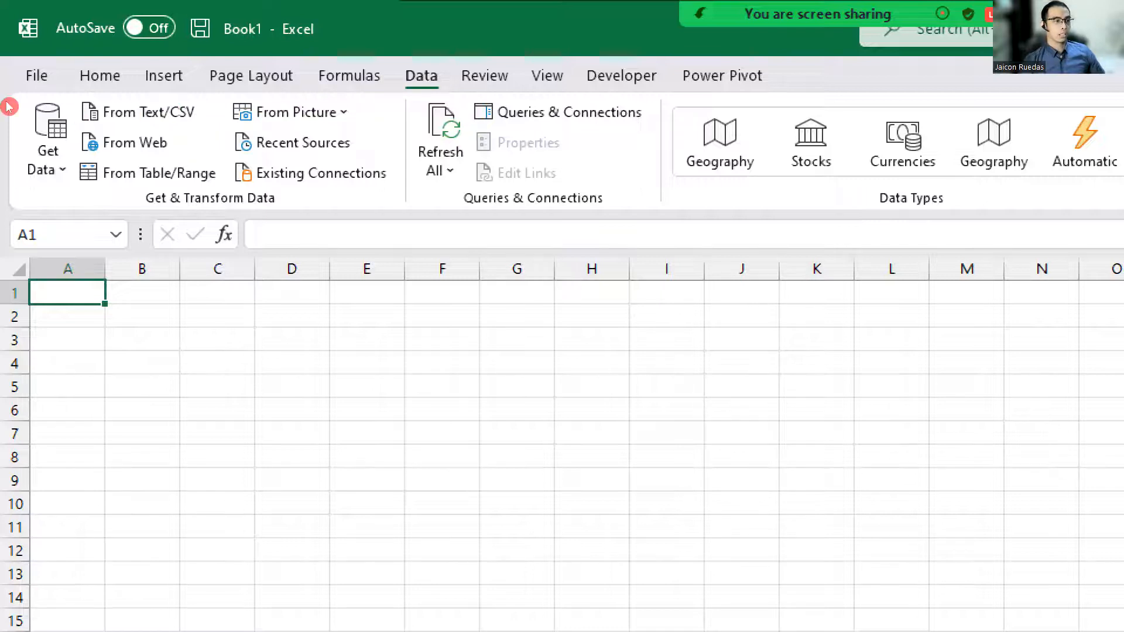
double_click(273, 29)
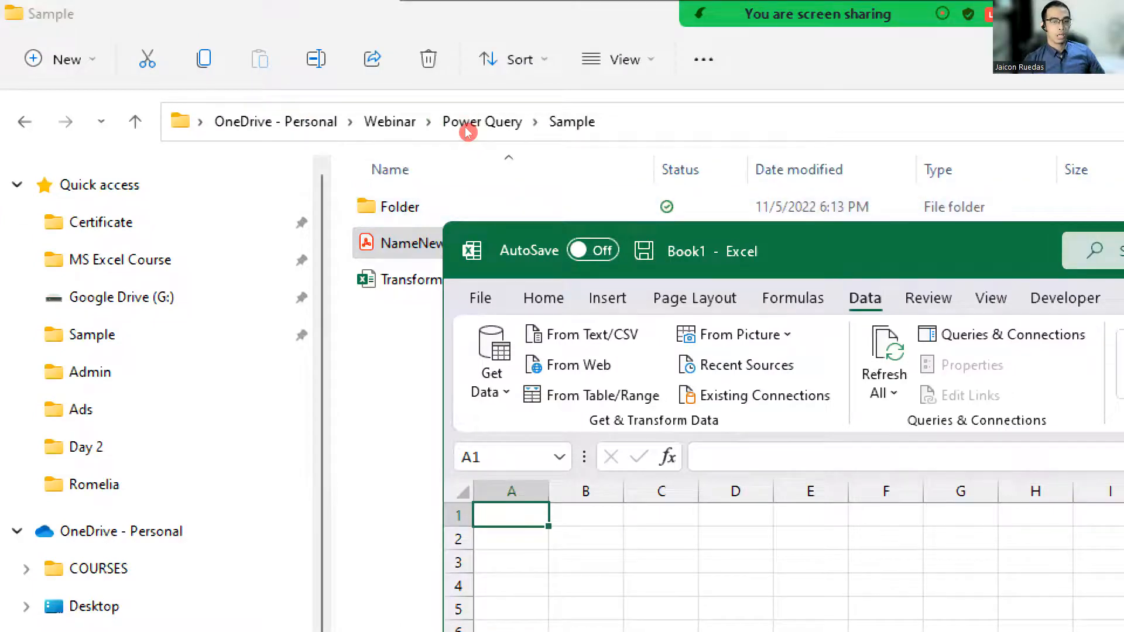
left_click_drag(931, 256, 548, 69)
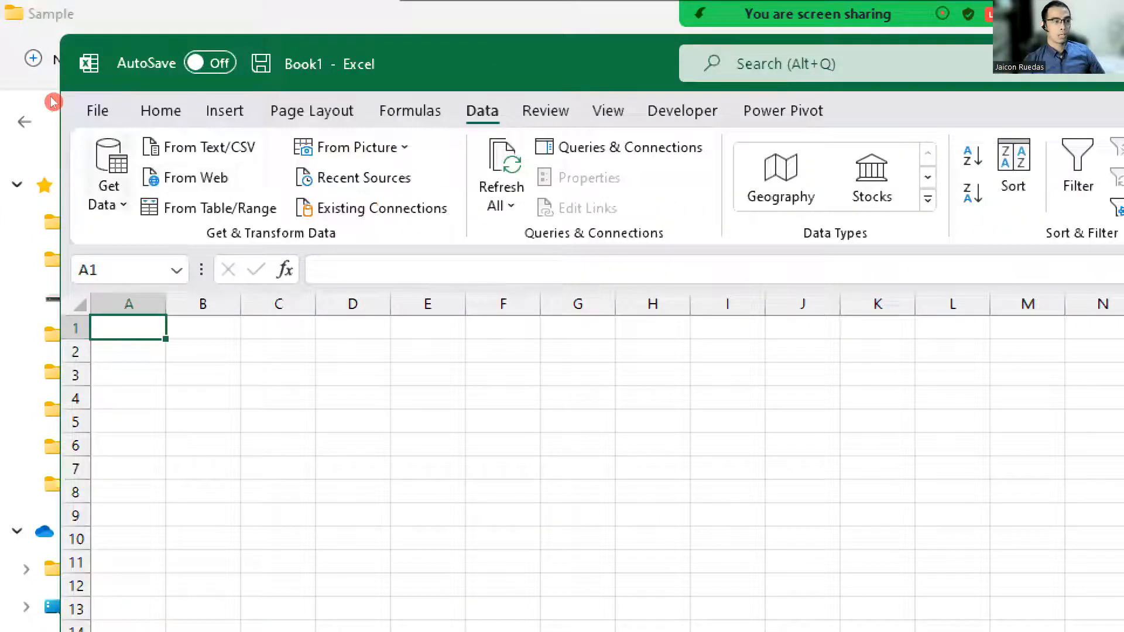
left_click(108, 187)
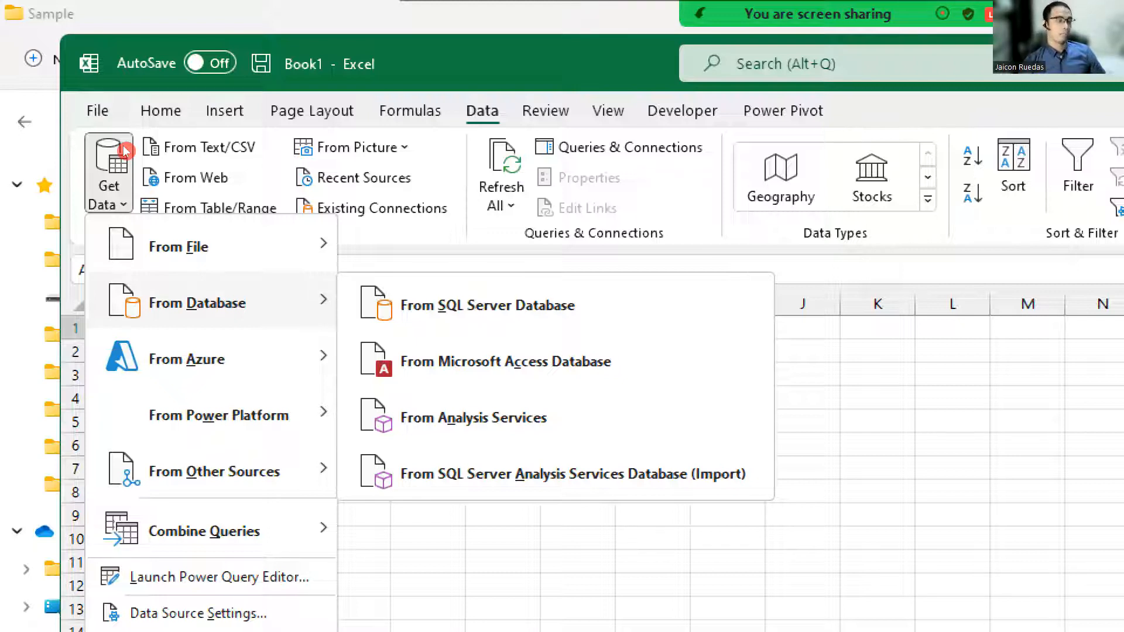
mouse_move(279, 236)
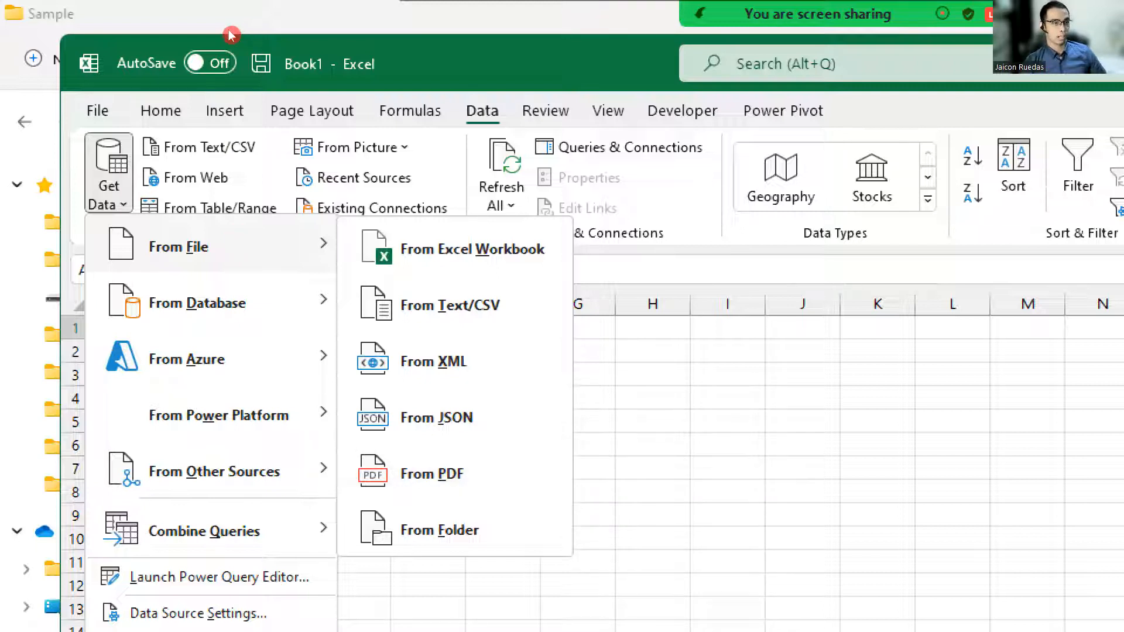
Step: Place the Book1 window below the Sample folder's file list and examine the file import options for PDF and folder
left_click(319, 44)
left_click_drag(319, 44, 870, 250)
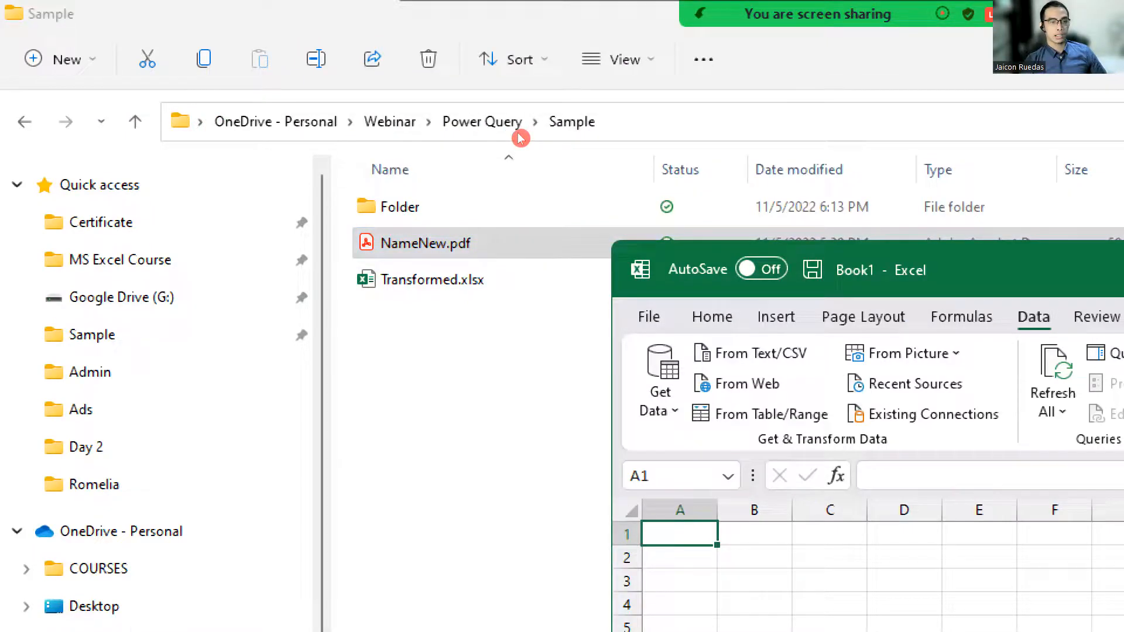
left_click_drag(1035, 265, 449, 344)
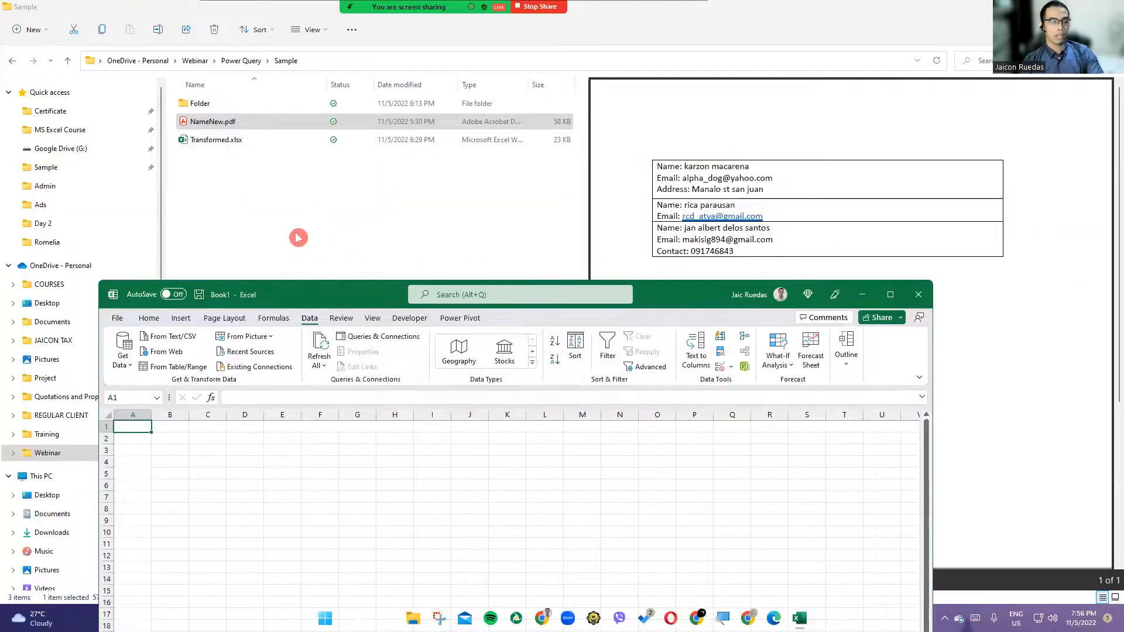
left_click(131, 366)
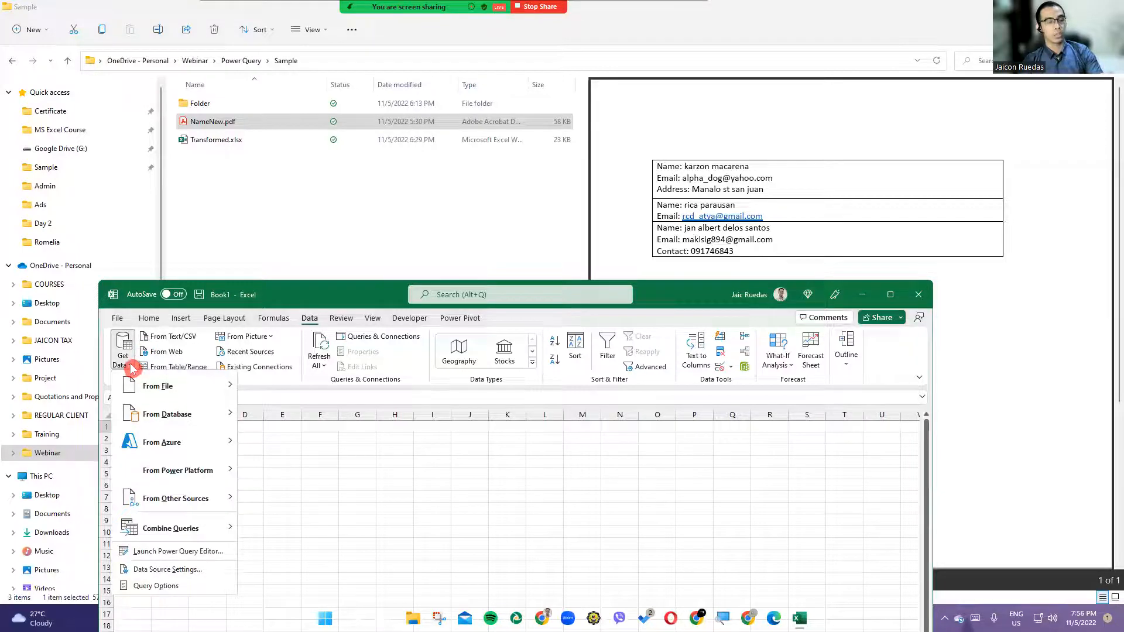
mouse_move(184, 388)
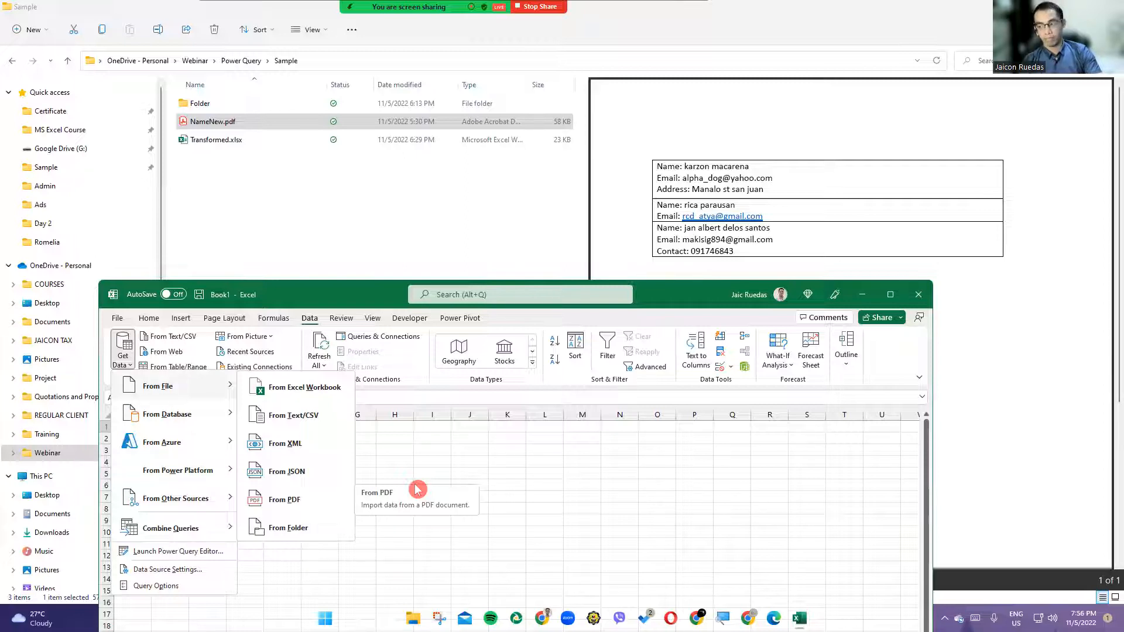
Step: Switch to File Explorer, open the folder named Folder inside Sample and preview Name.pdf
left_click(308, 216)
left_click(234, 105)
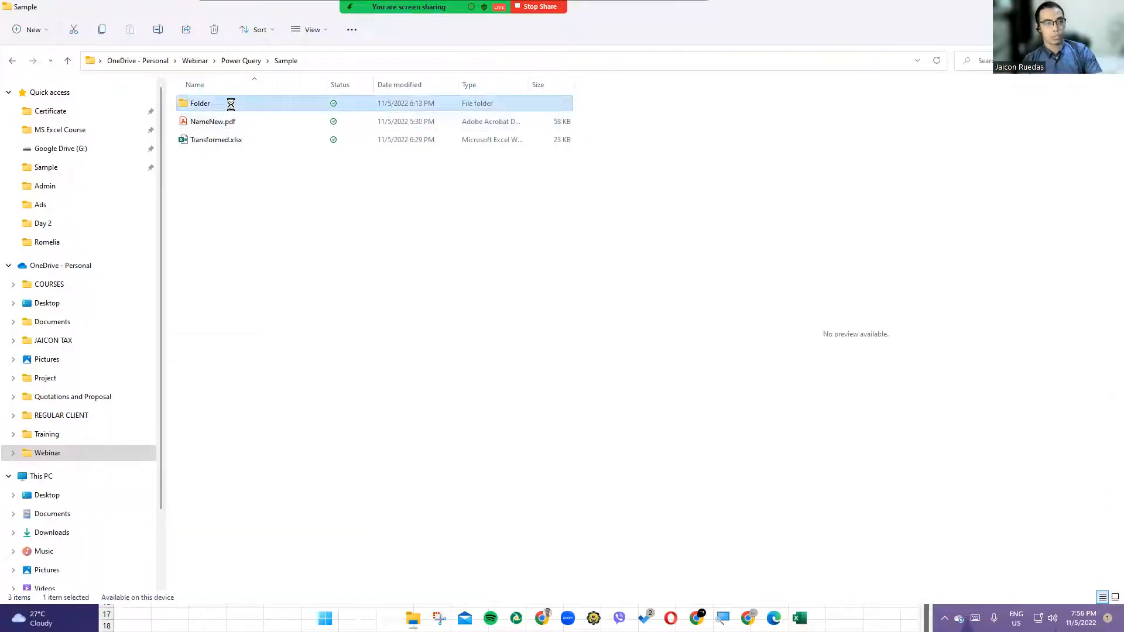
double_click(231, 105)
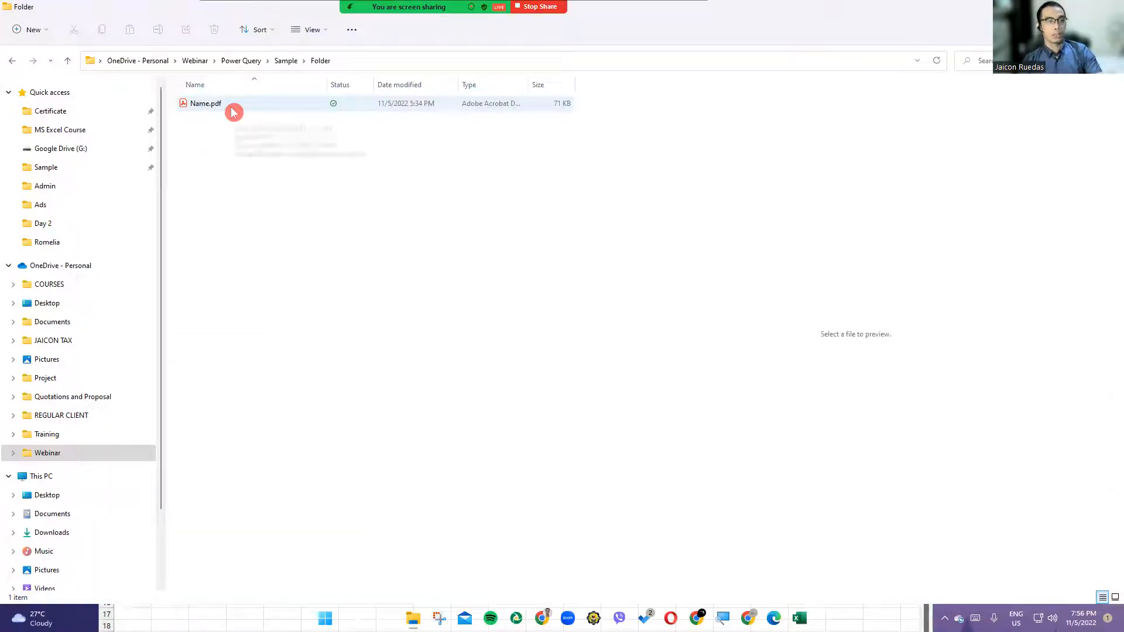
left_click(233, 111)
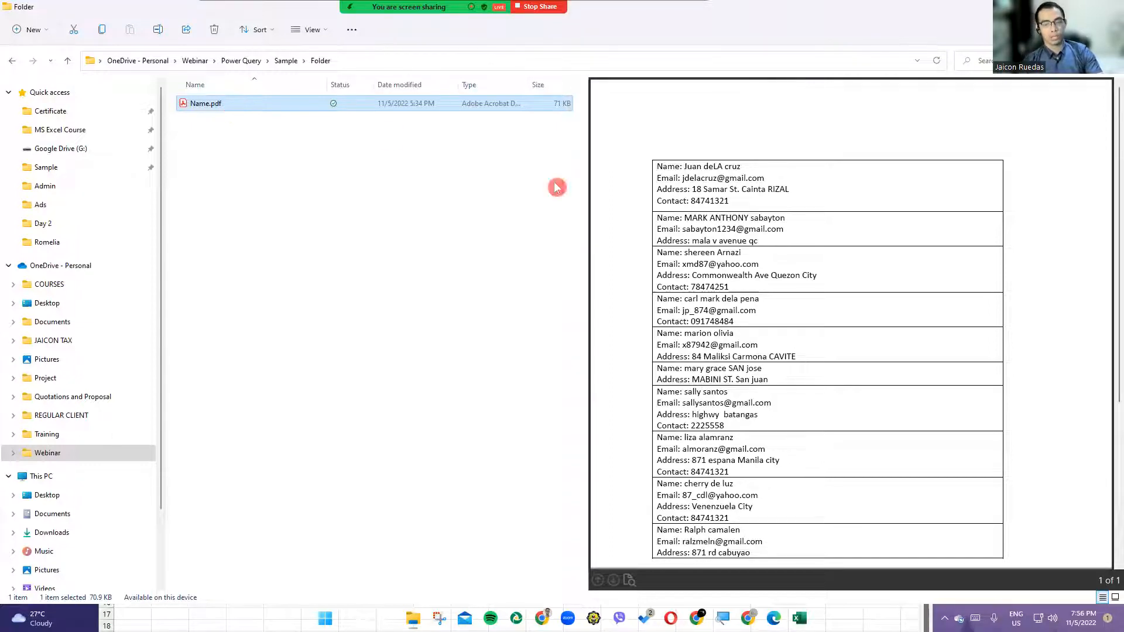
Step: Return to Book1 in Excel, maximize it and start a Get Data import from a folder
mouse_move(800, 618)
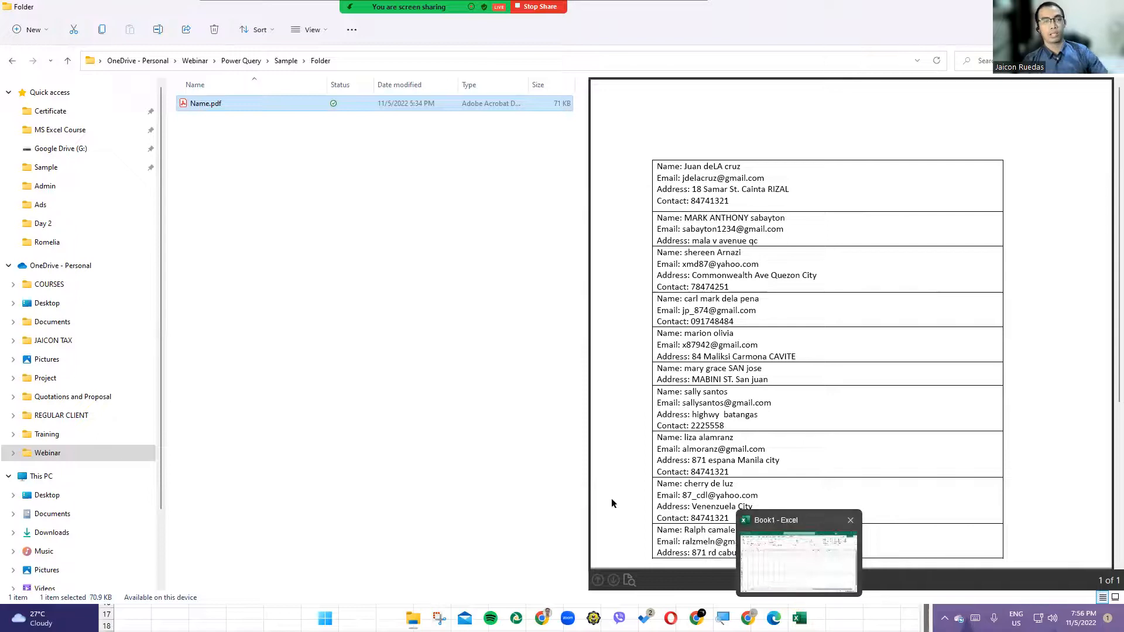
left_click(813, 576)
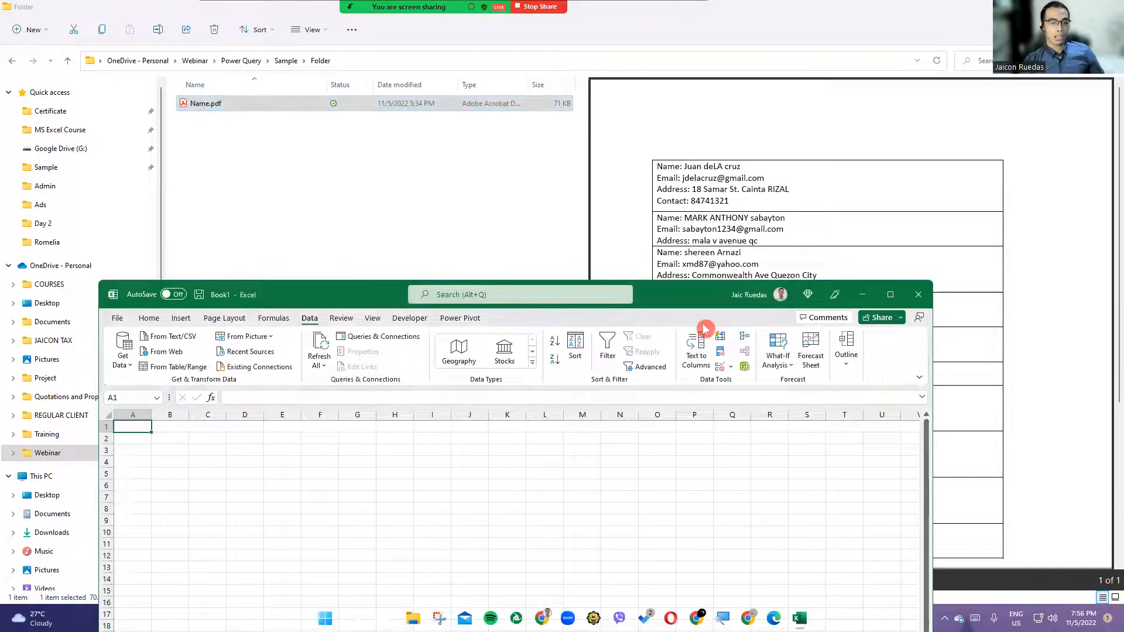
double_click(695, 311)
left_click(28, 85)
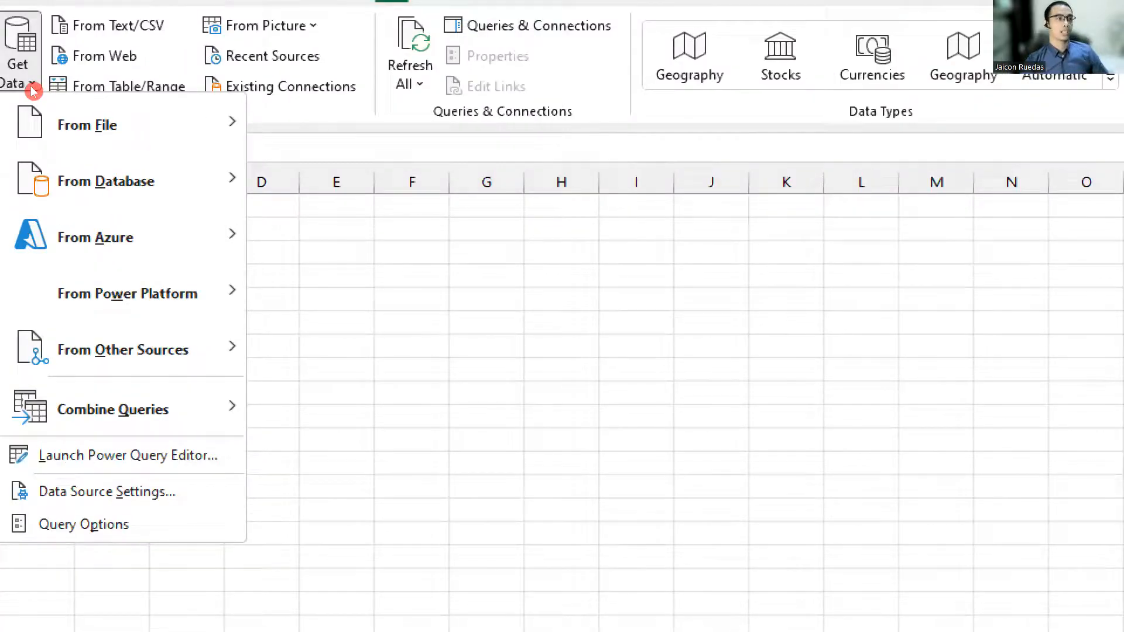
mouse_move(156, 112)
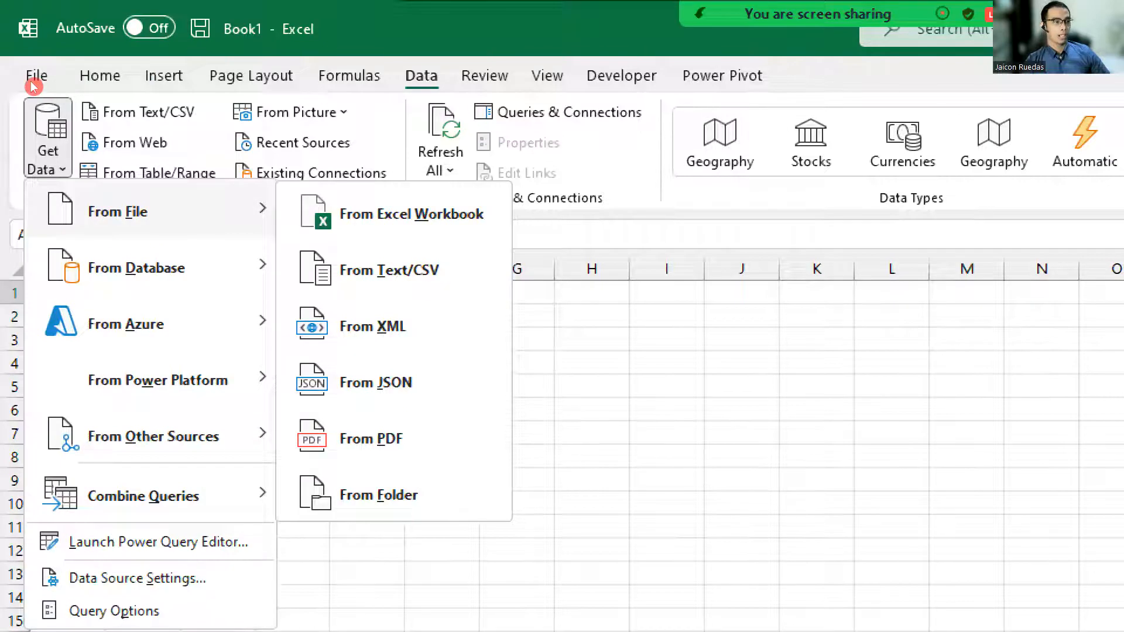
mouse_move(146, 267)
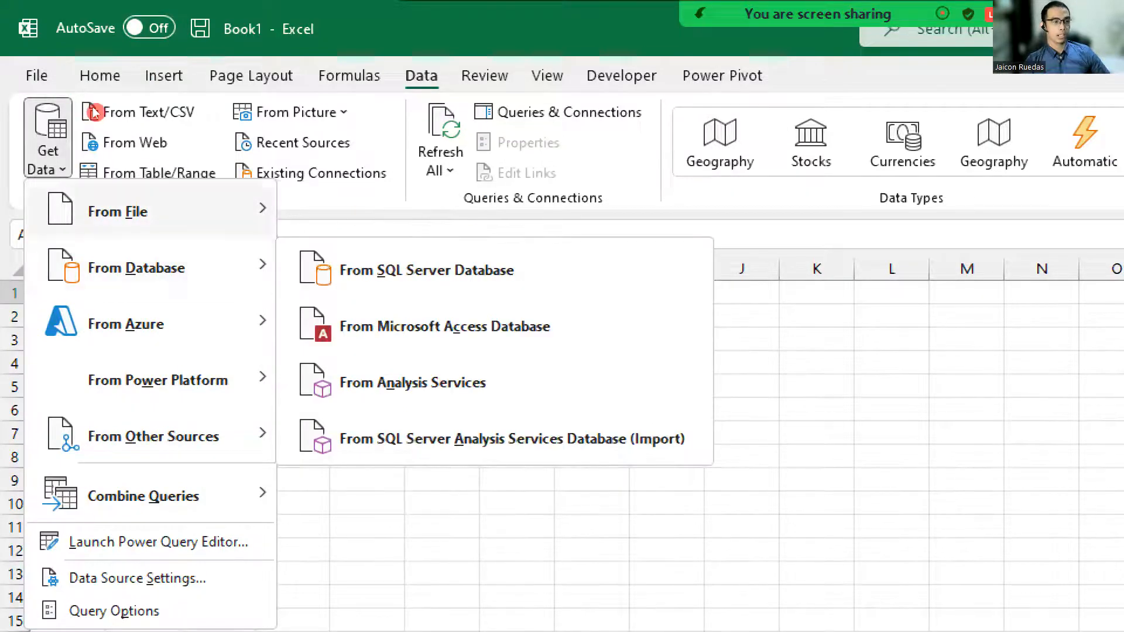
mouse_move(147, 211)
left_click(380, 495)
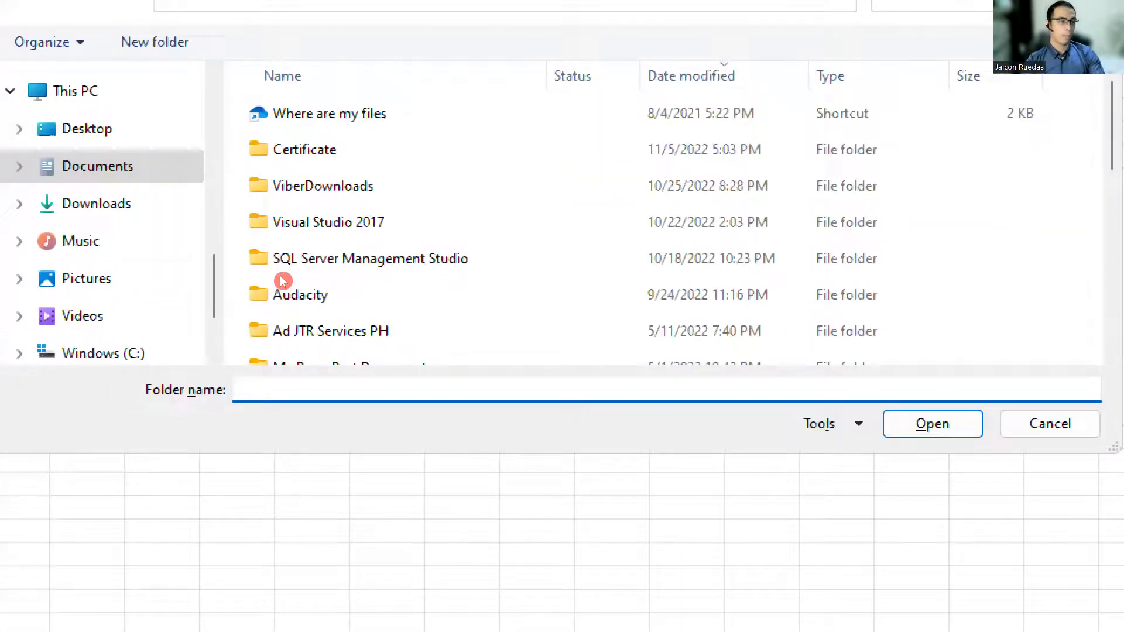
Step: Choose the folder named Folder inside Sample as the import source and open its file list for transformation in the Power Query Editor
scroll(212, 280, "up", 10)
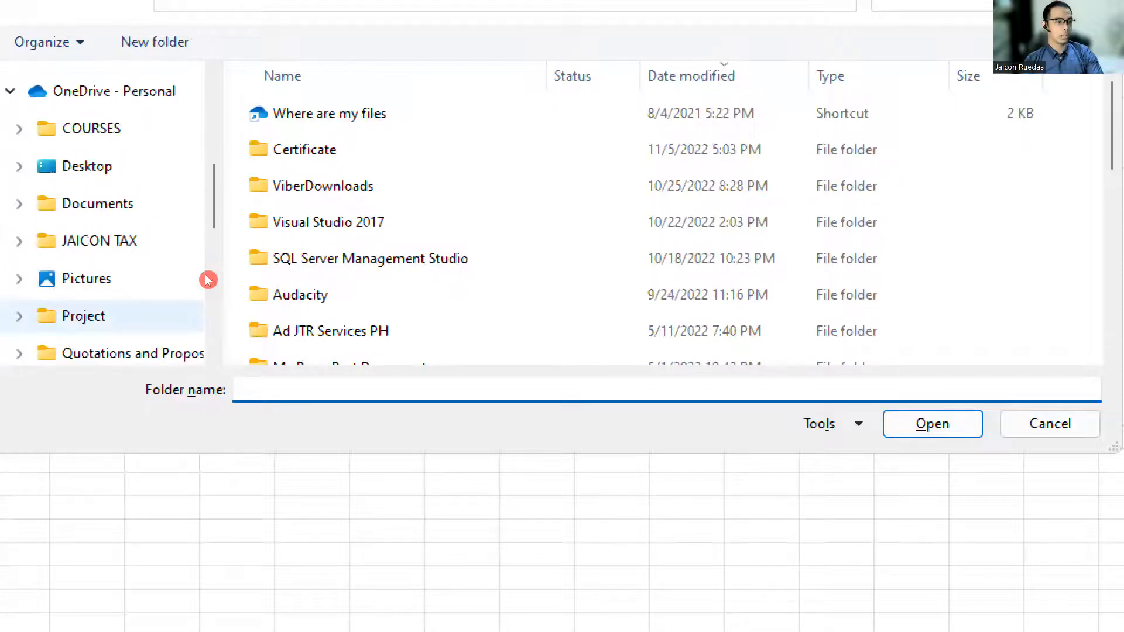
scroll(208, 280, "up", 6)
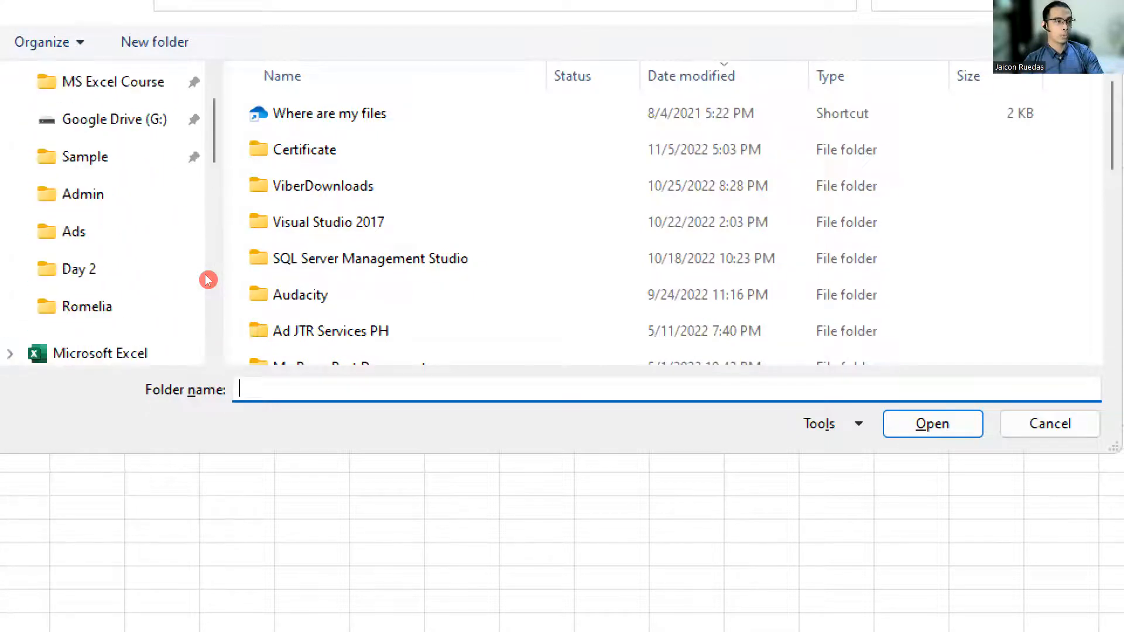
scroll(206, 276, "up", 1)
scroll(203, 278, "down", 2)
scroll(203, 277, "down", 2)
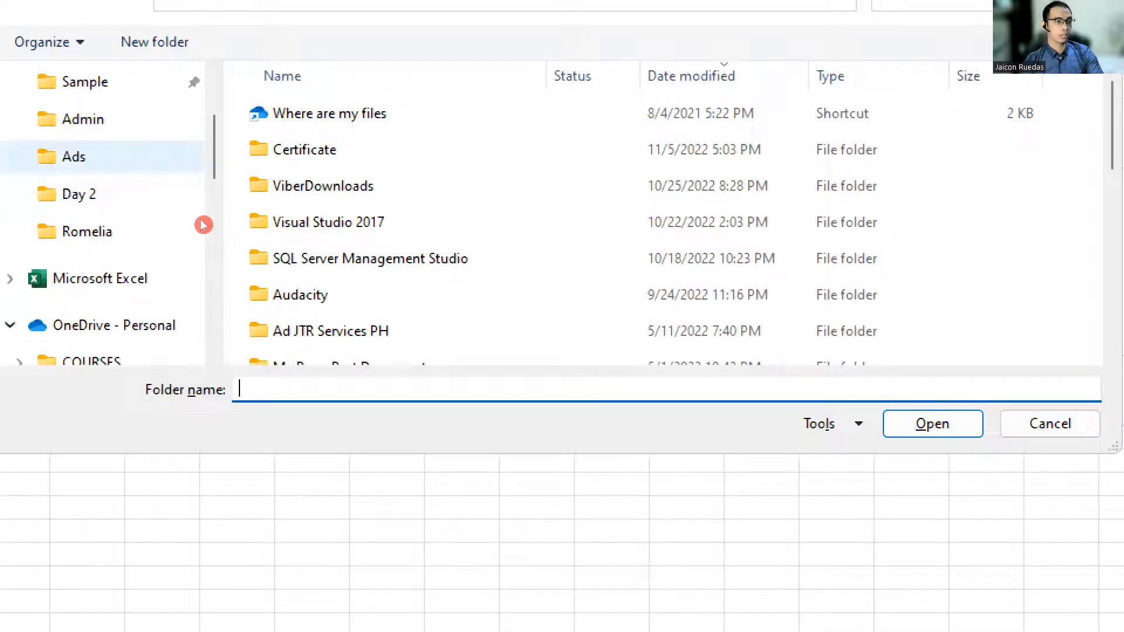
scroll(203, 230, "up", 2)
left_click(188, 157)
left_click(301, 113)
double_click(300, 113)
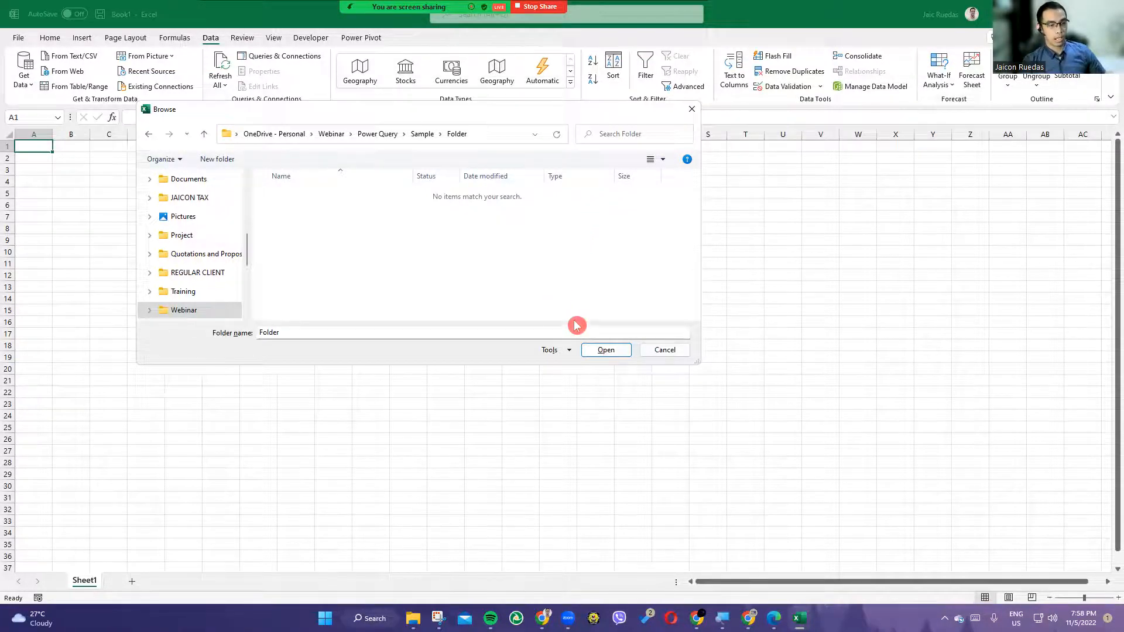
left_click(605, 351)
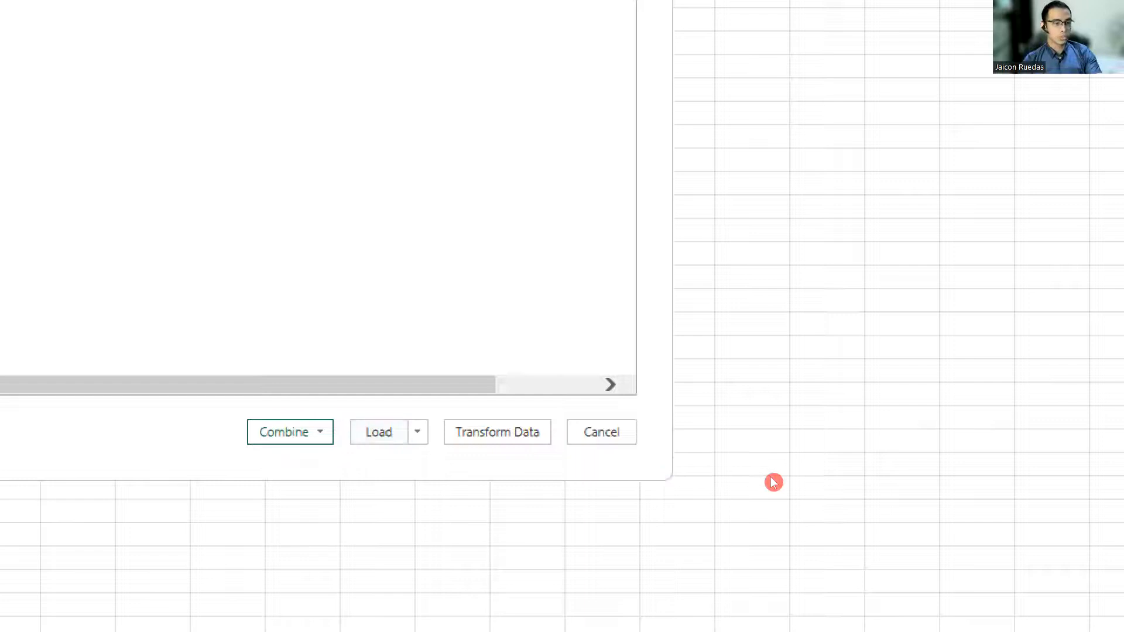
key("Return")
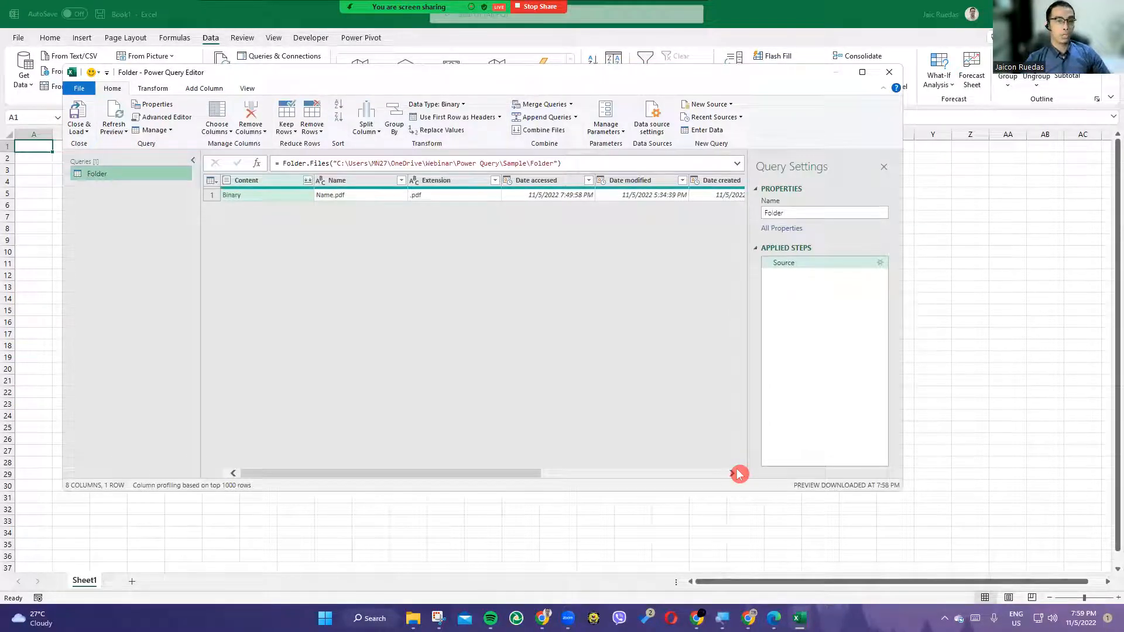
Step: Examine the Power Query Editor's Transform, Add Column and View commands, return to the Home commands and maximize the editor window
left_click_drag(653, 75, 792, 76)
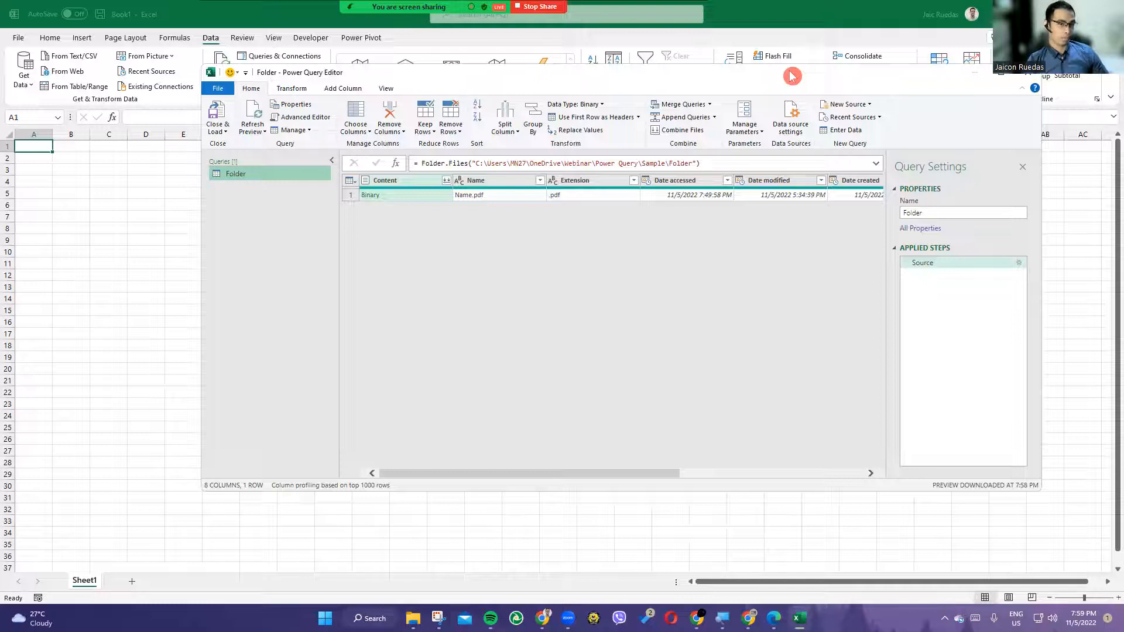
left_click_drag(795, 79, 814, 110)
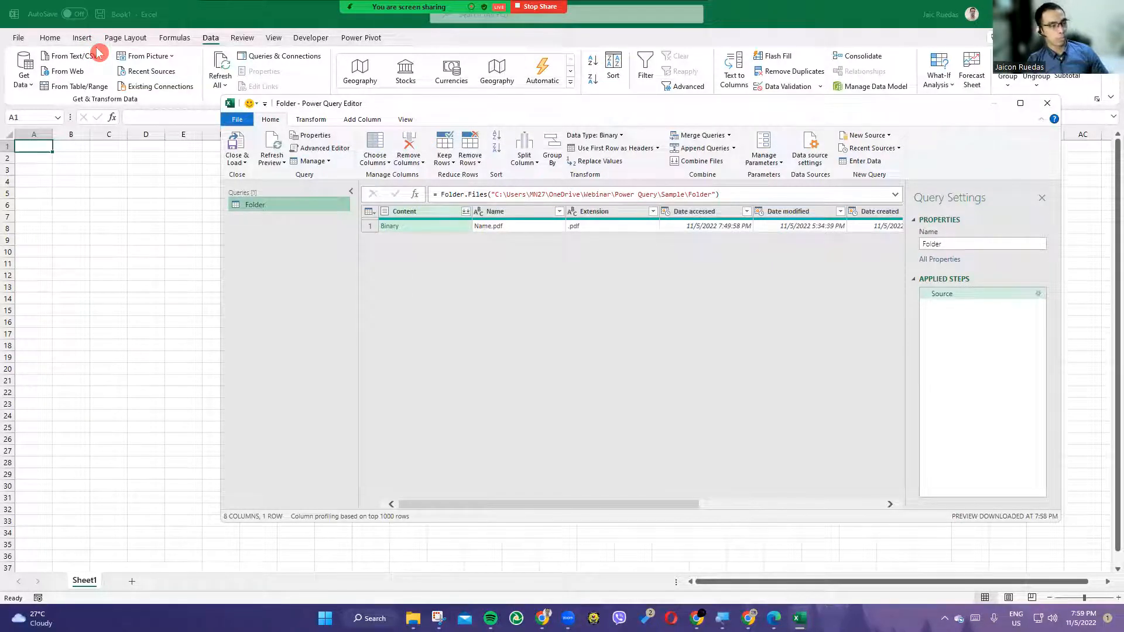
left_click(308, 119)
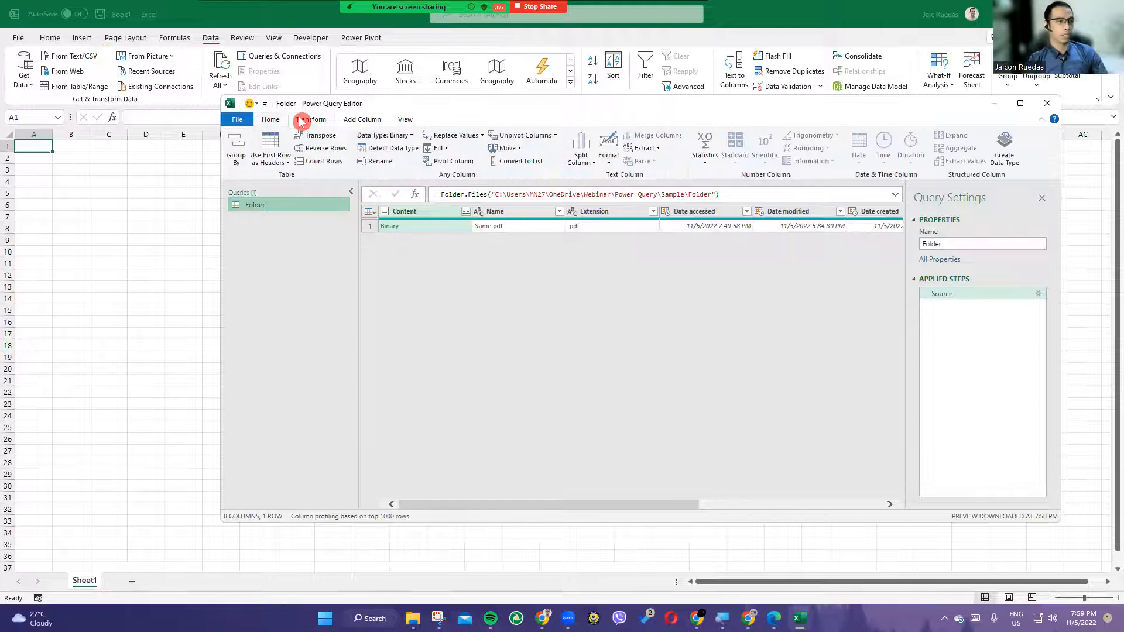
left_click(377, 120)
left_click(405, 120)
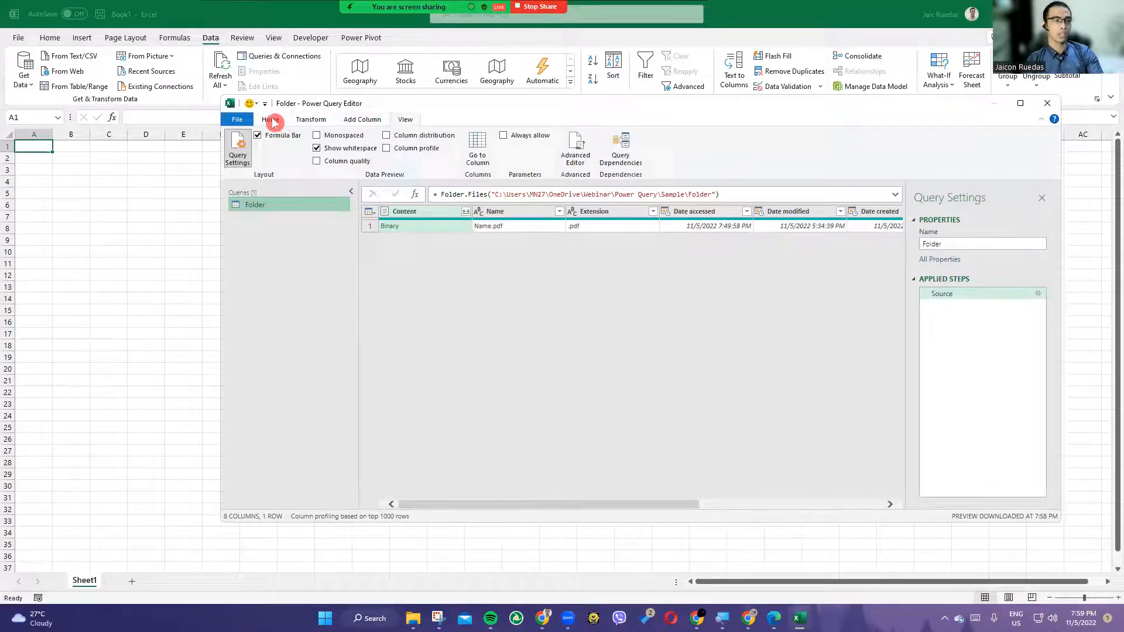
left_click(271, 120)
double_click(534, 110)
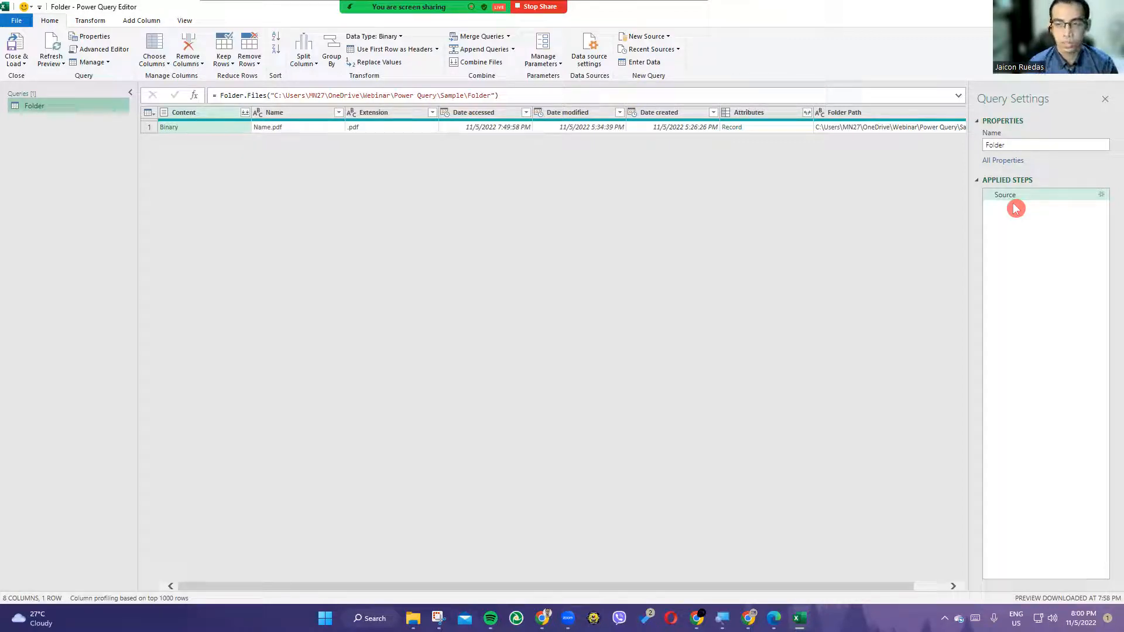
Step: Rename the Folder query as ListName
left_click(1016, 148)
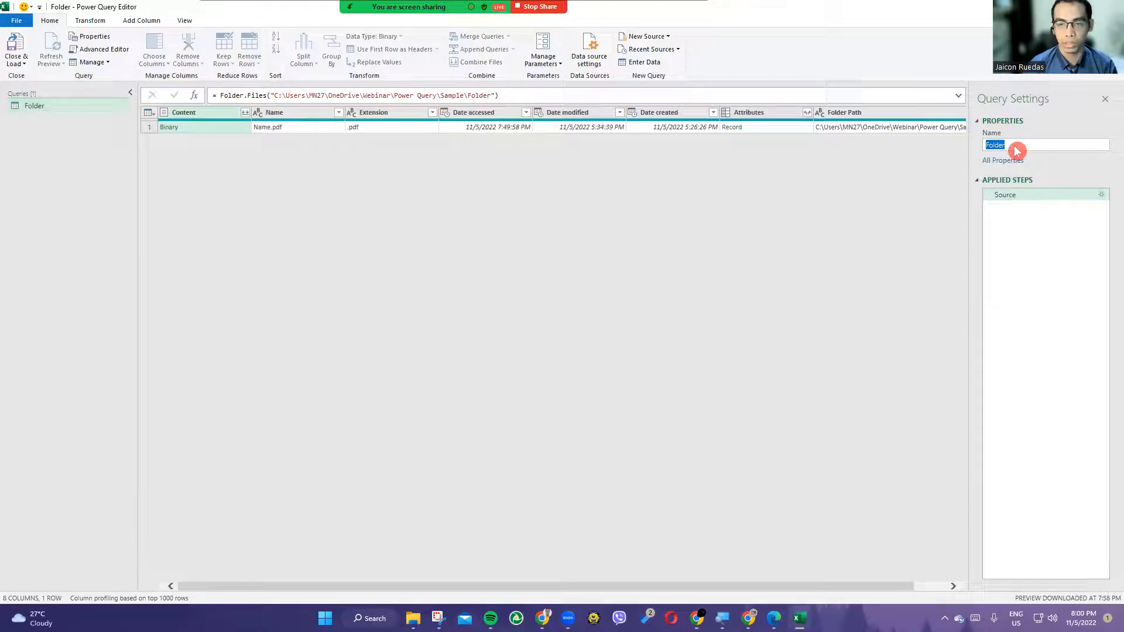
type("L")
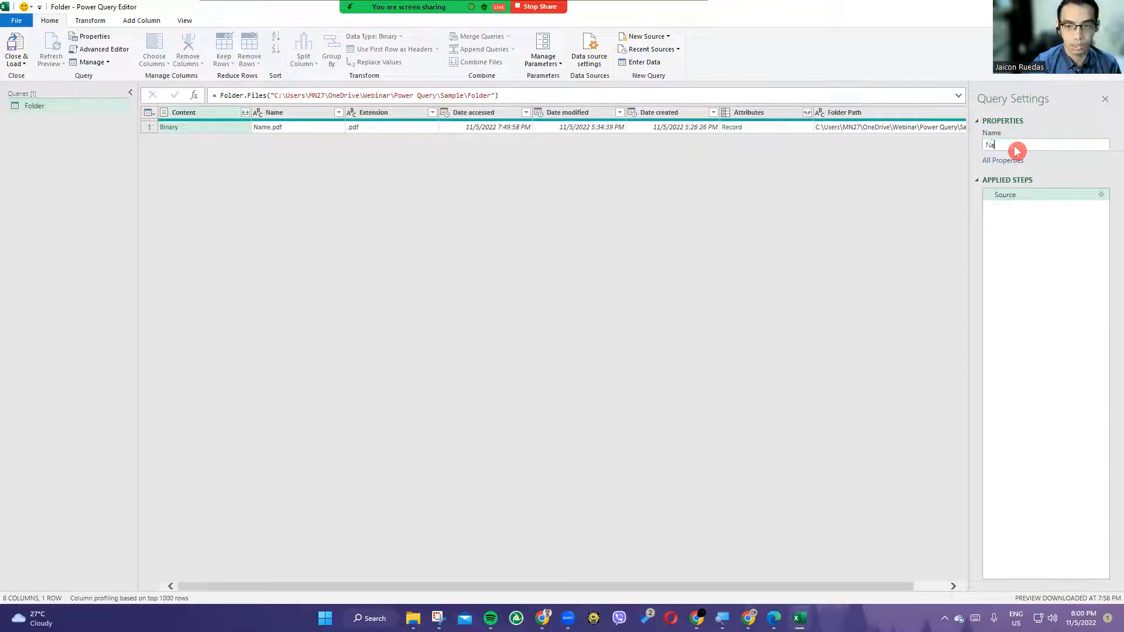
type("ist")
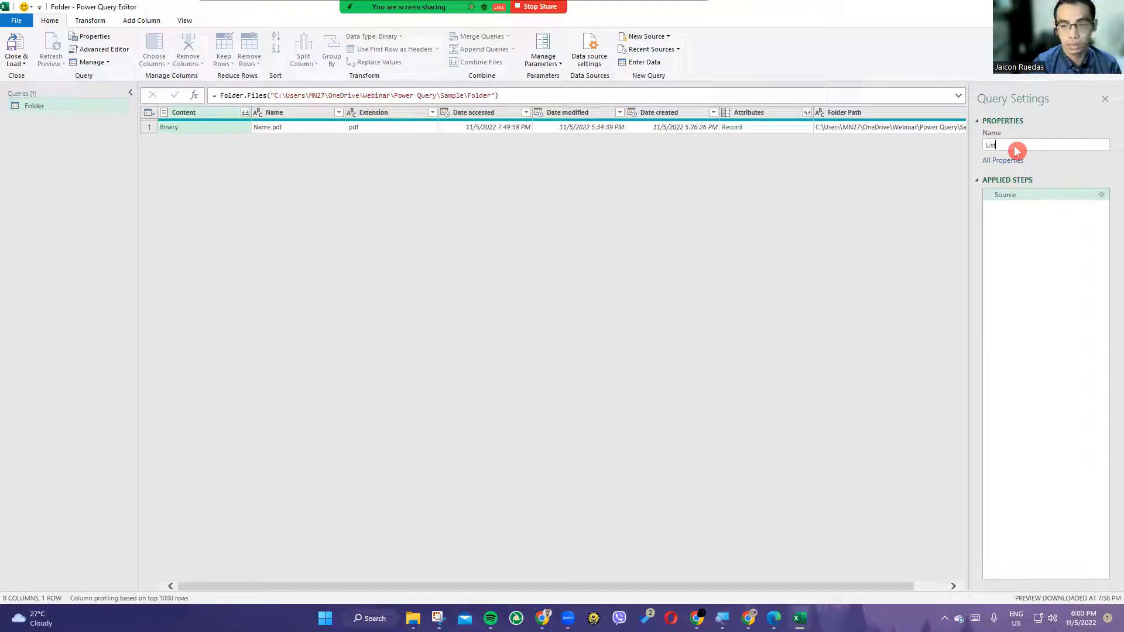
type("M")
type("ame")
left_click(1046, 222)
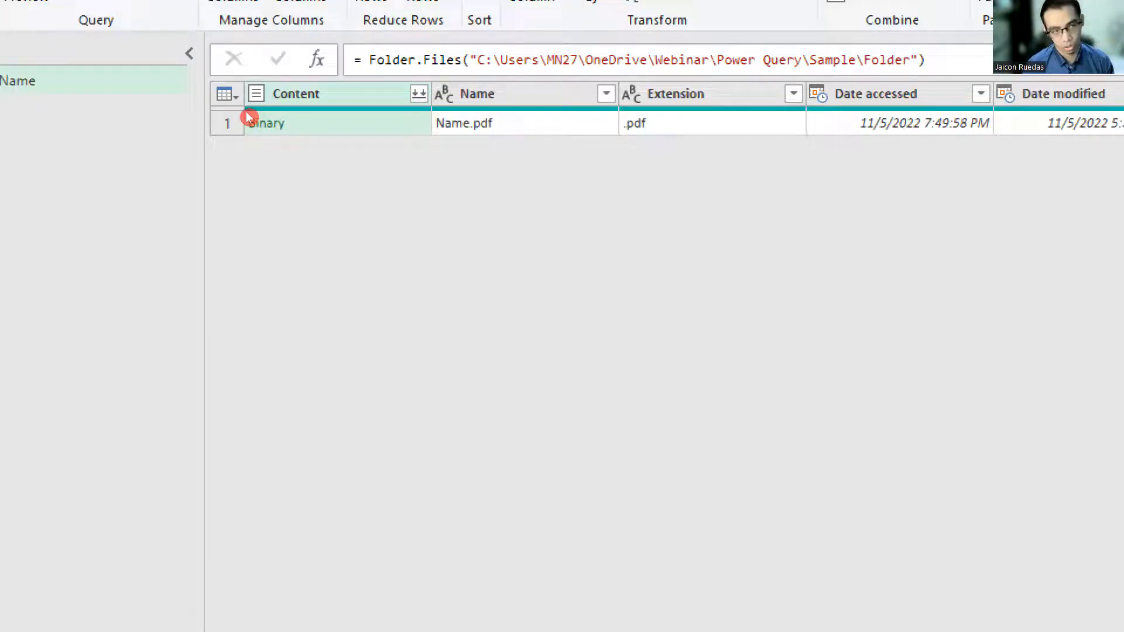
Step: Remove all columns of the ListName query except Content
key("shift+F10")
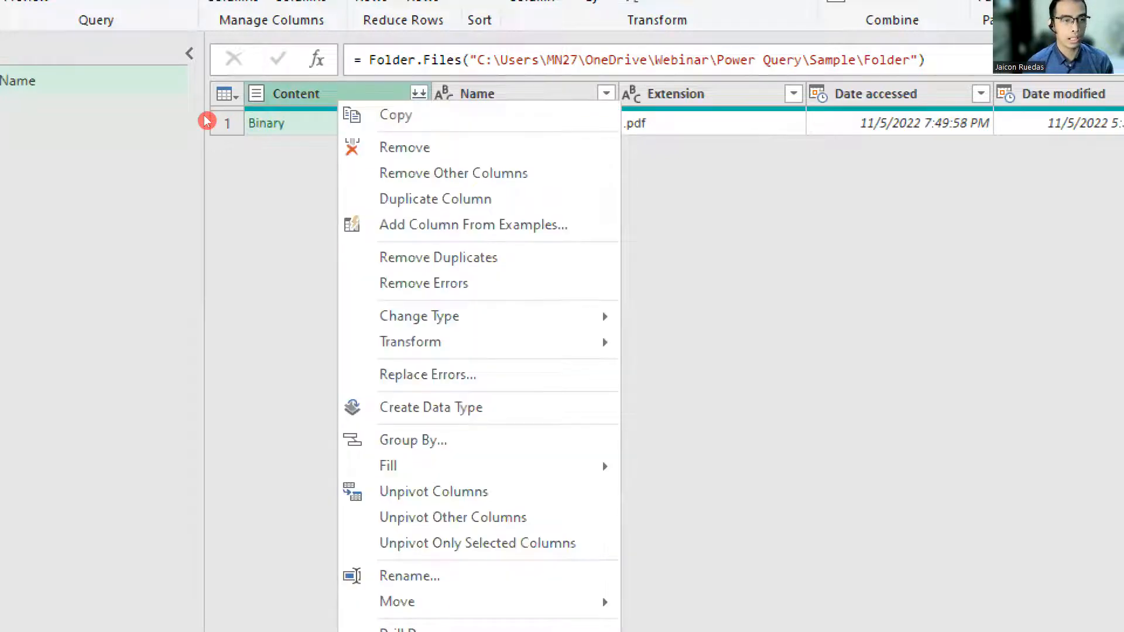
key("Down")
key("Down")
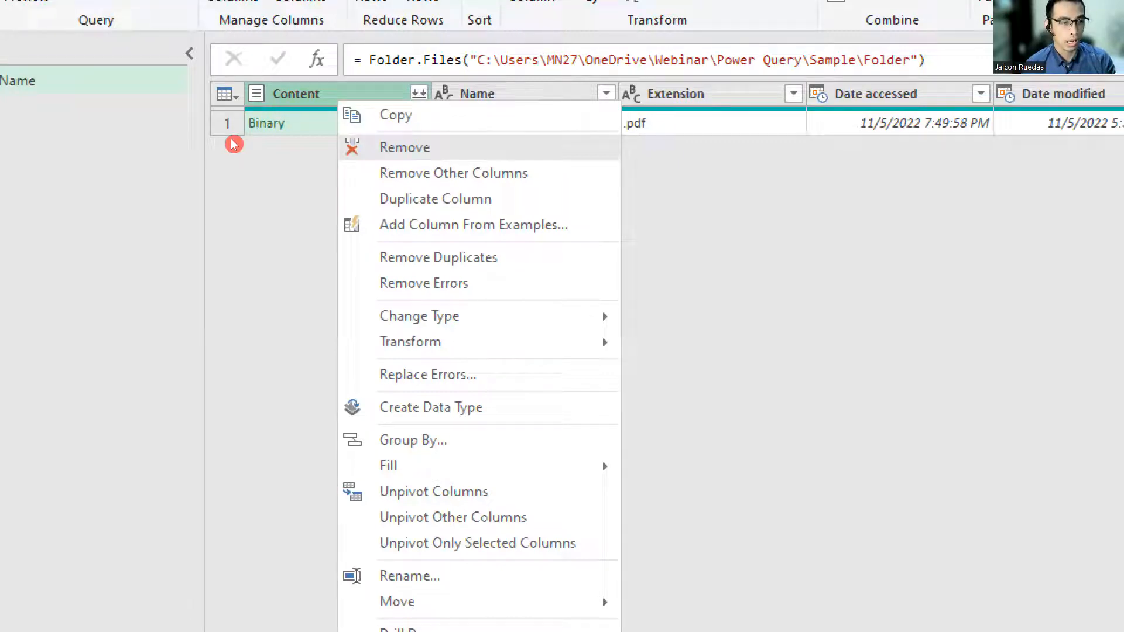
key("Down")
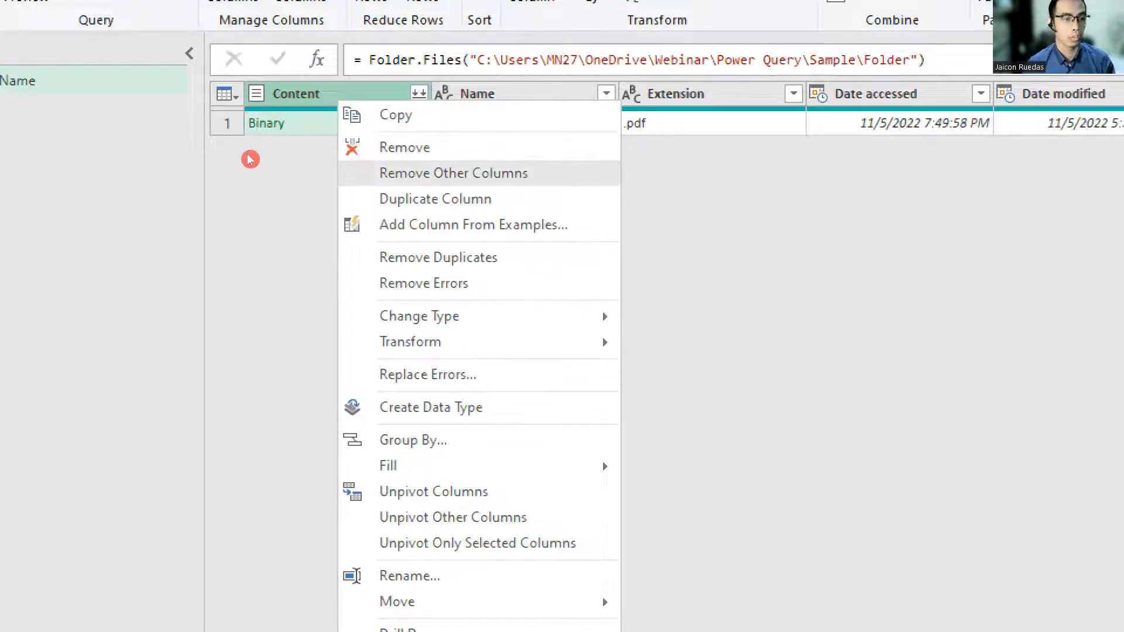
key("Return")
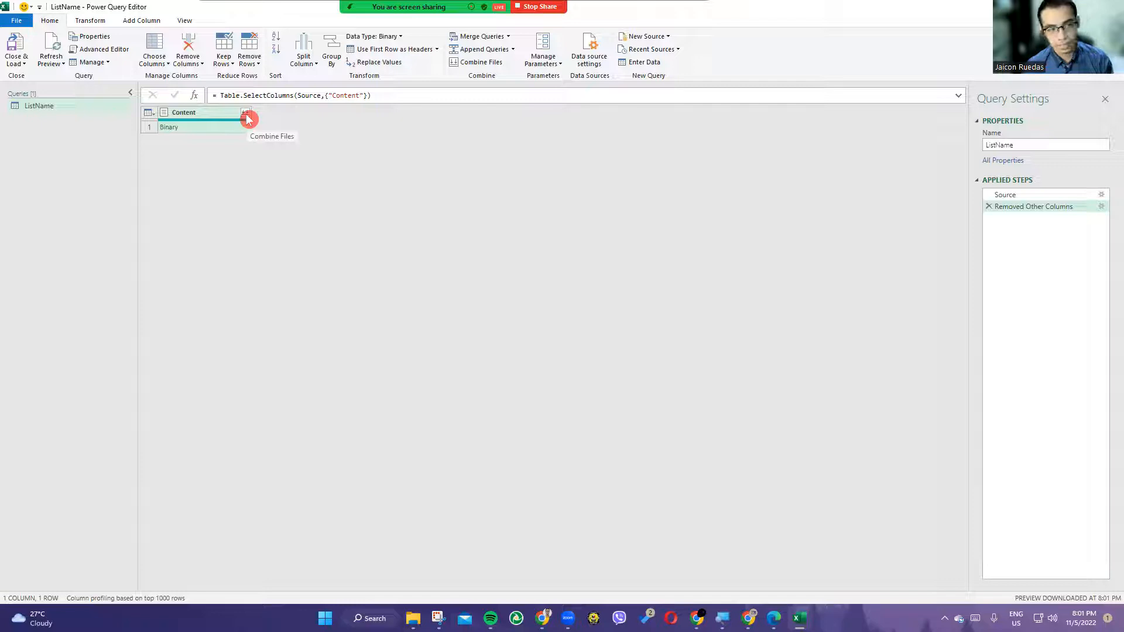
Step: Combine the files in the Content column, comparing the Table001 (Page 1) and Page001 previews and extracting Table001 (Page 1)
left_click(245, 115)
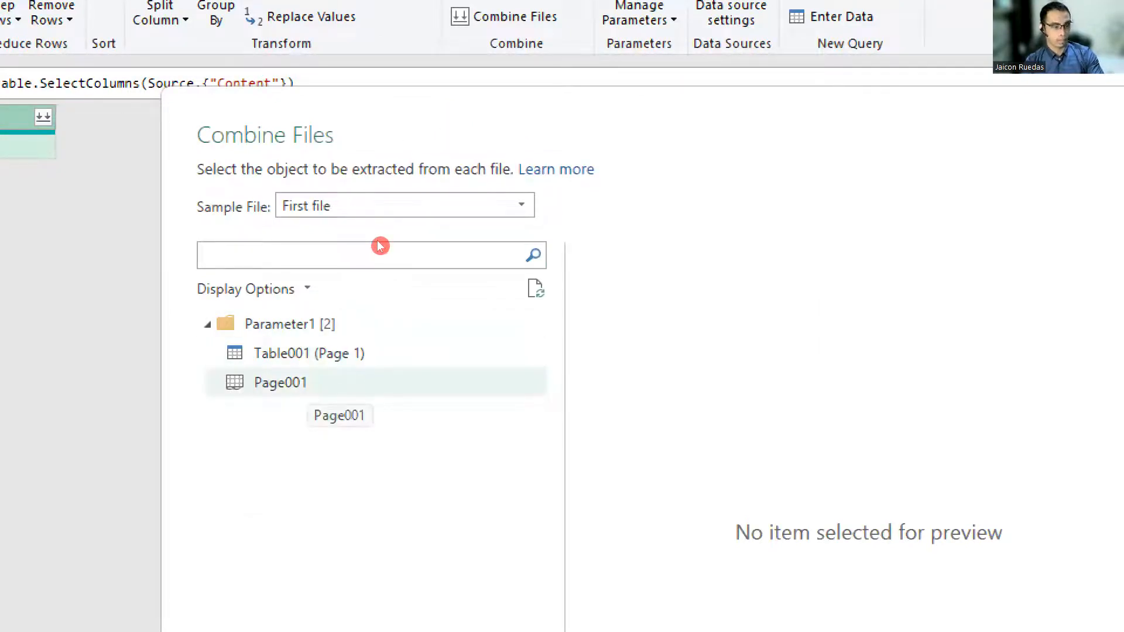
left_click(308, 355)
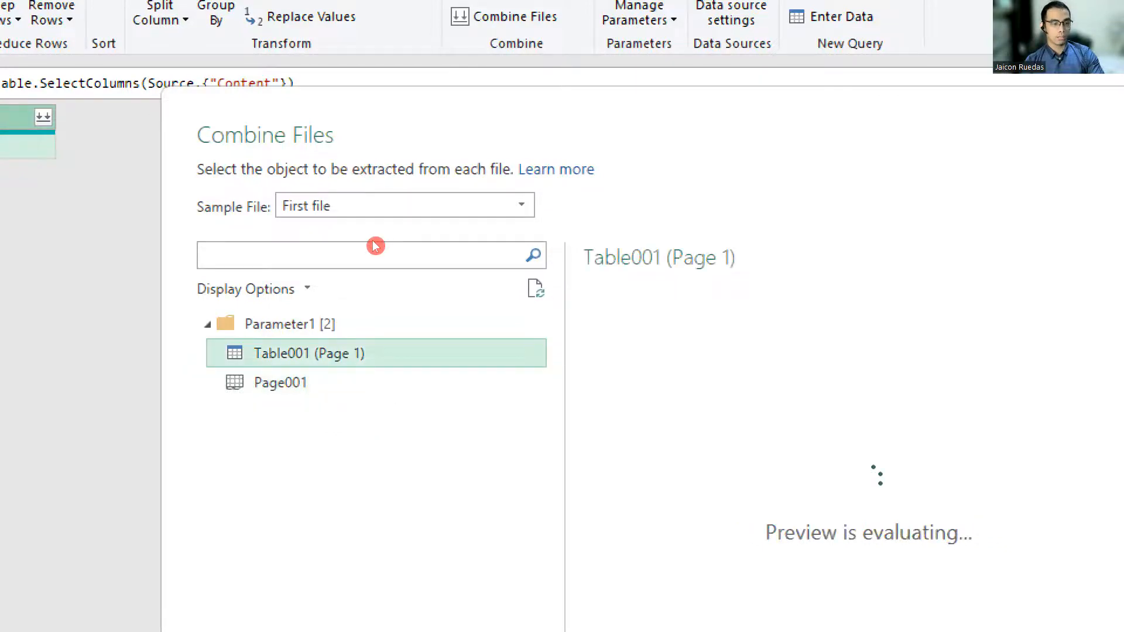
left_click(281, 383)
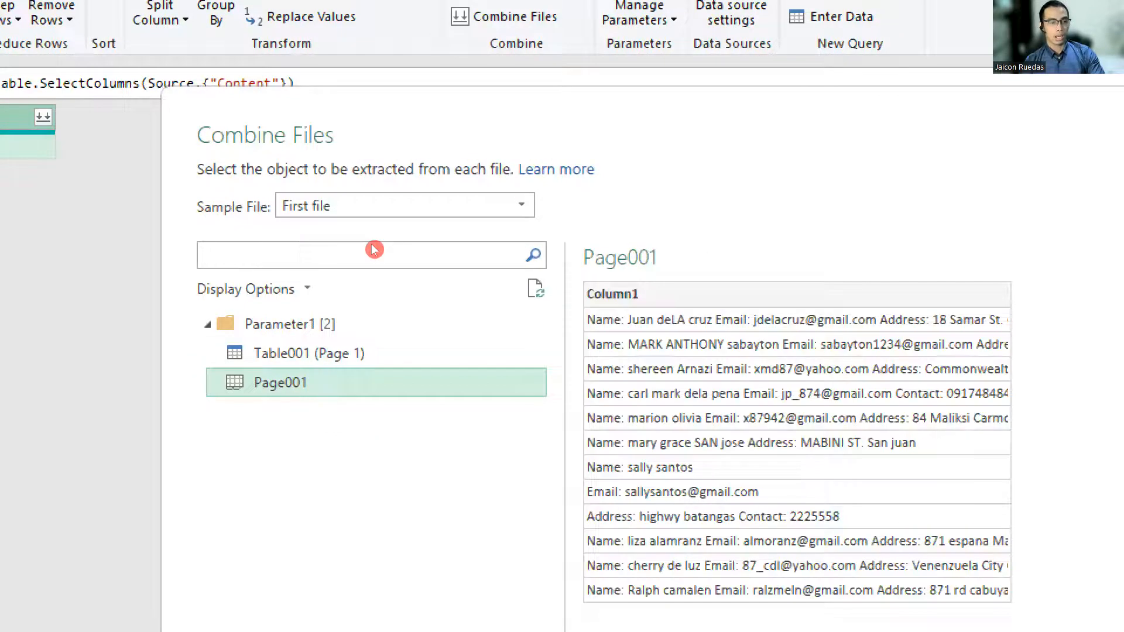
left_click(308, 354)
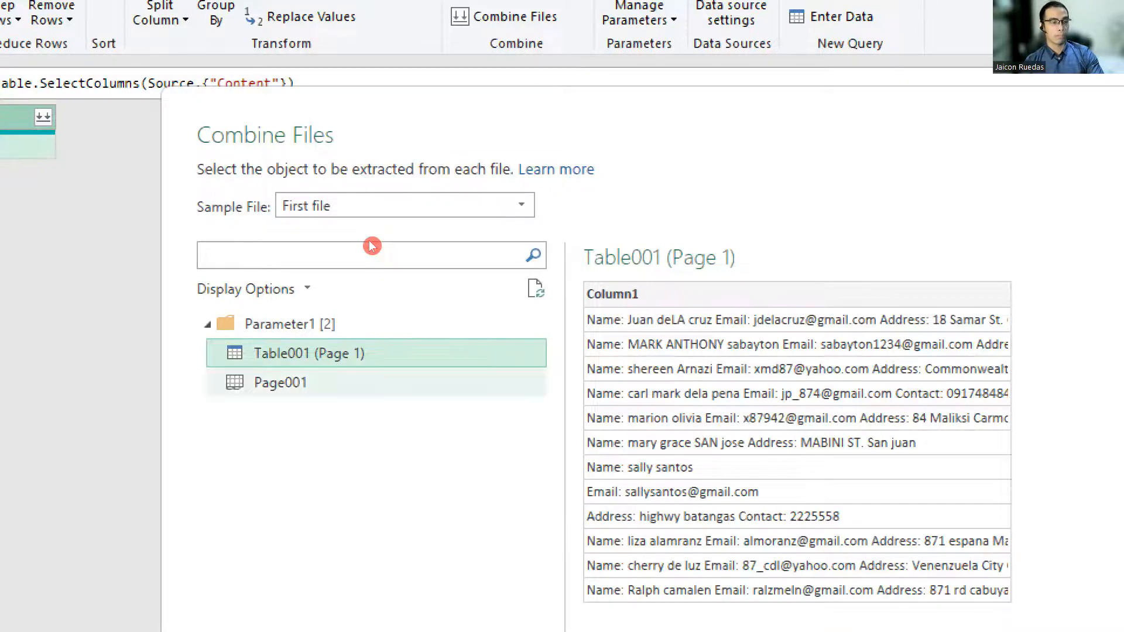
left_click(371, 382)
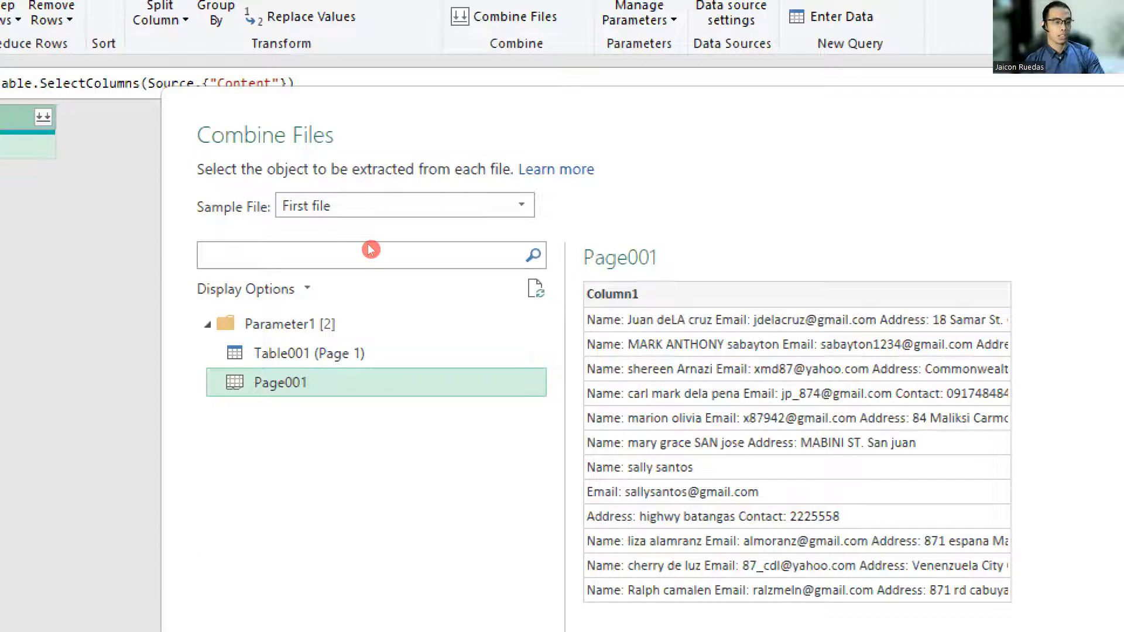
left_click(378, 353)
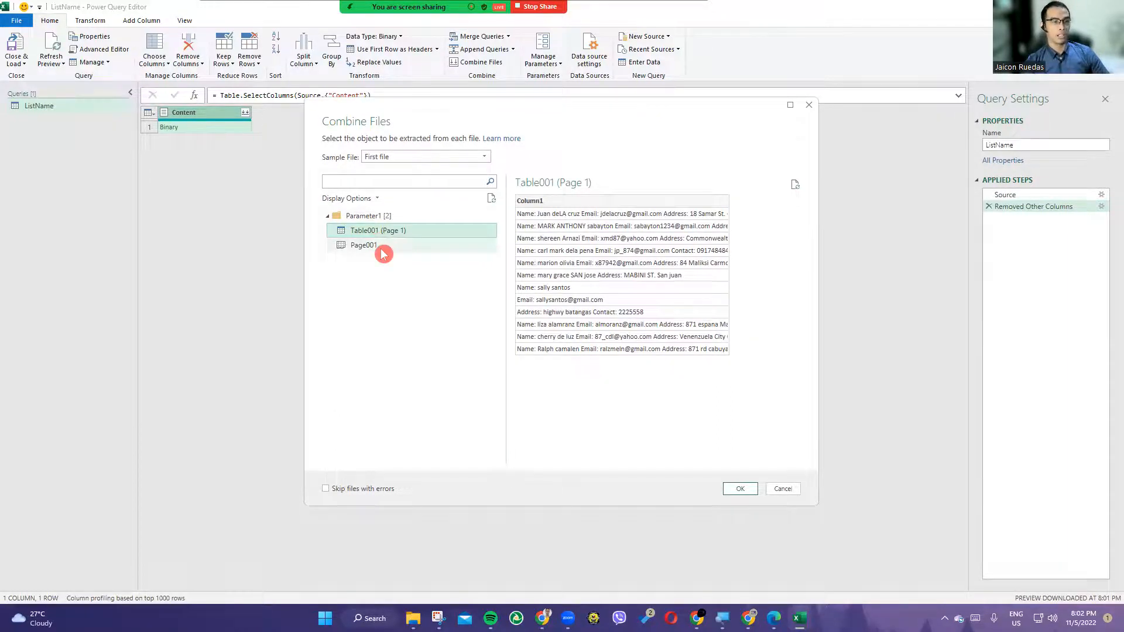
left_click(383, 251)
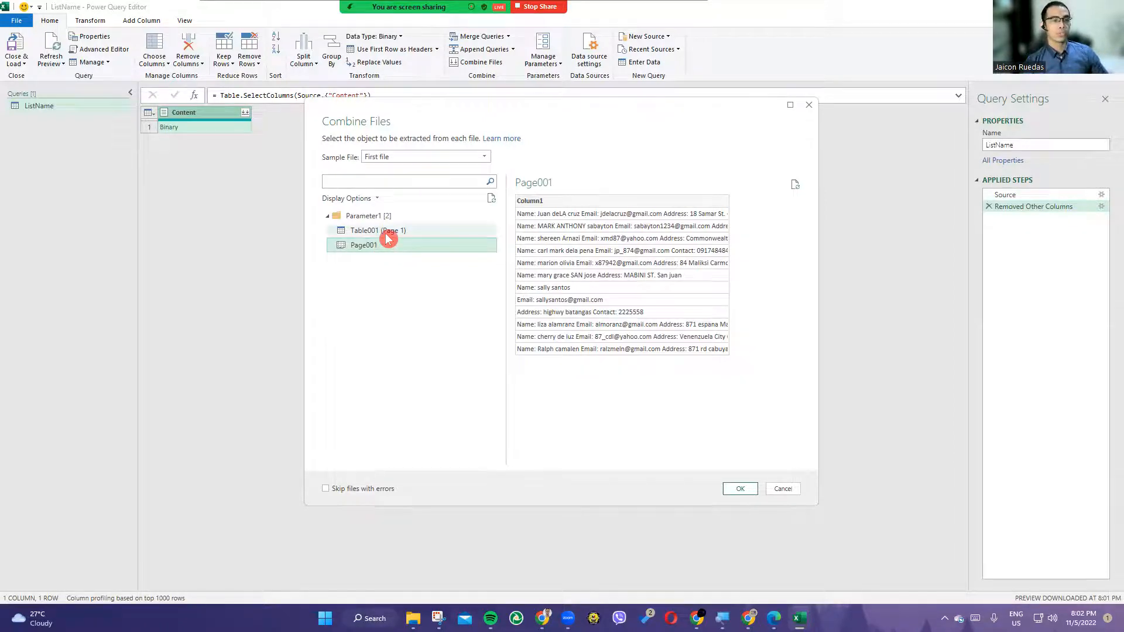
left_click(386, 234)
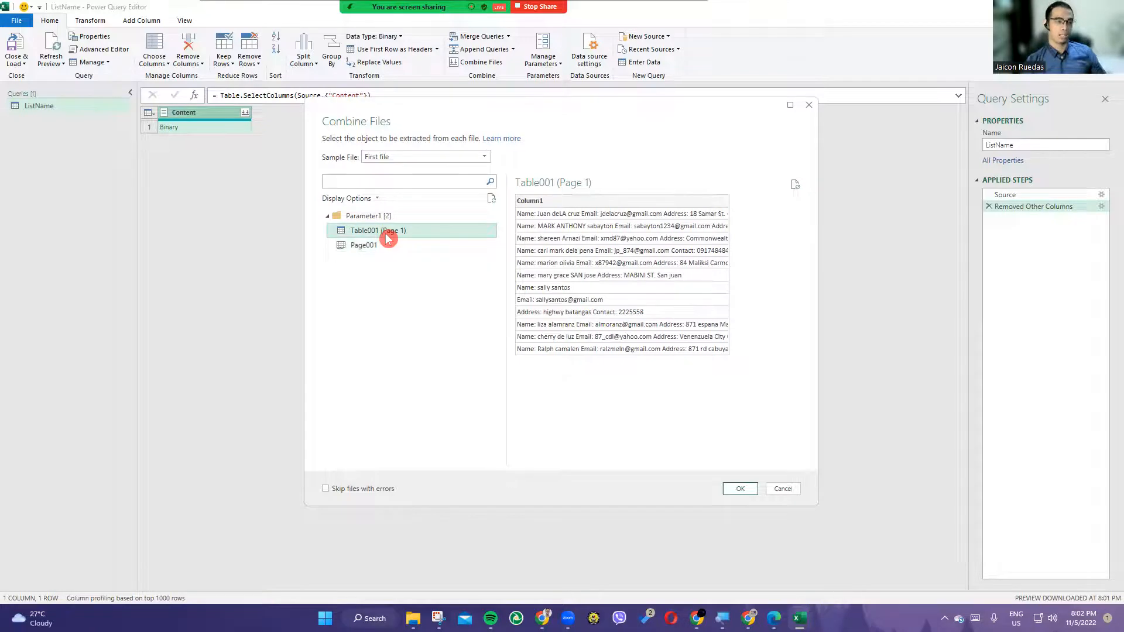
left_click(739, 493)
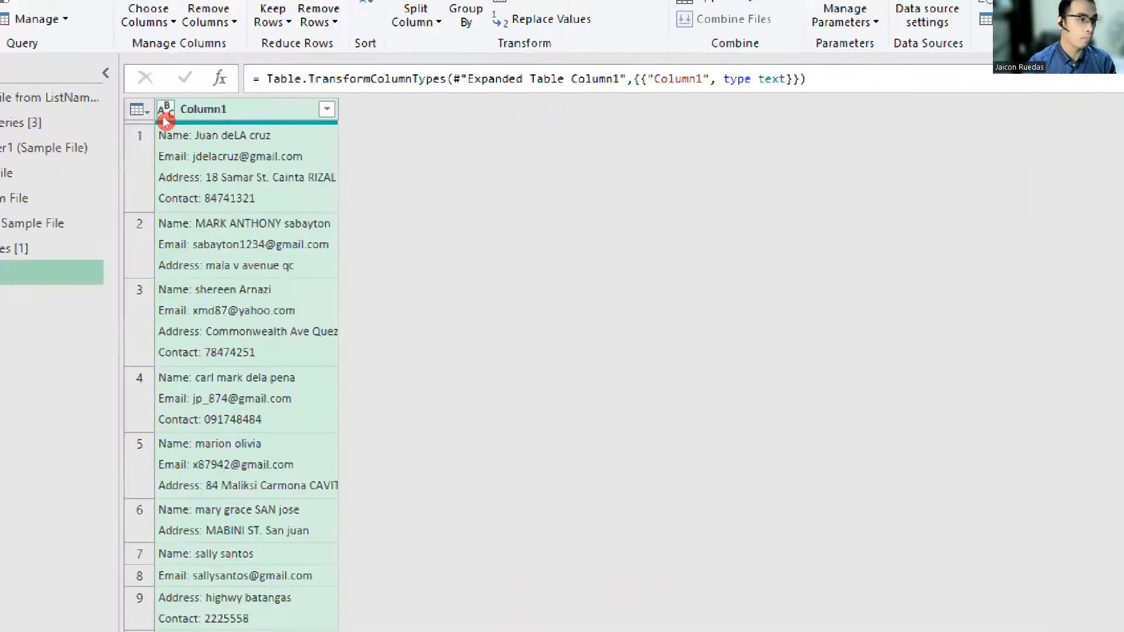
Step: Examine the data type options of Column1 and delete the Changed Type step from the ListName query
left_click(164, 113)
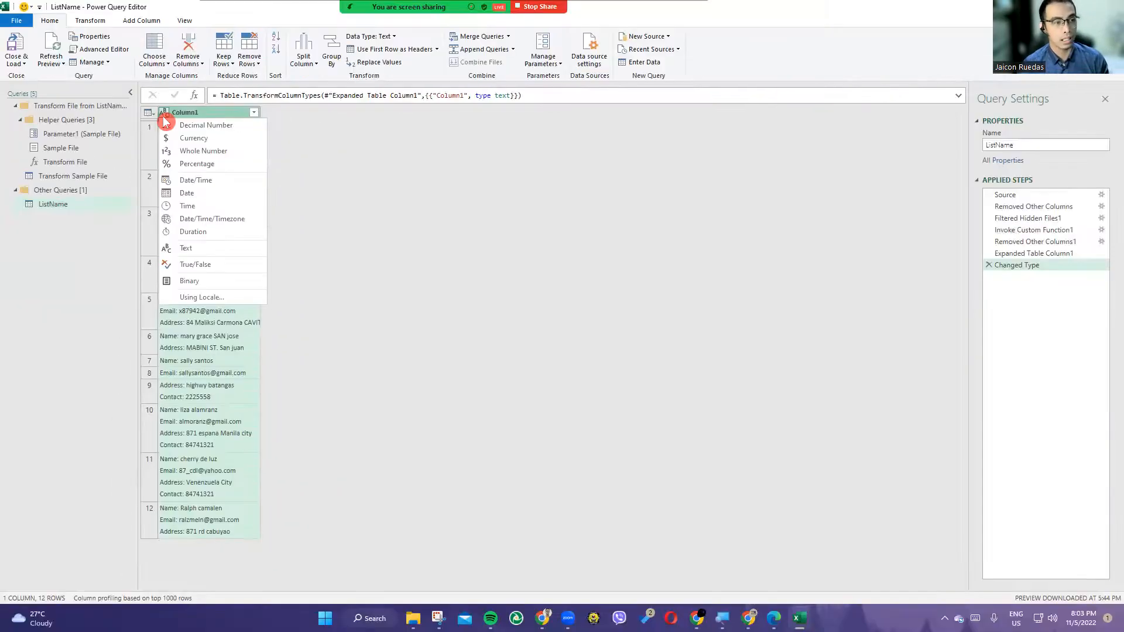
left_click(441, 160)
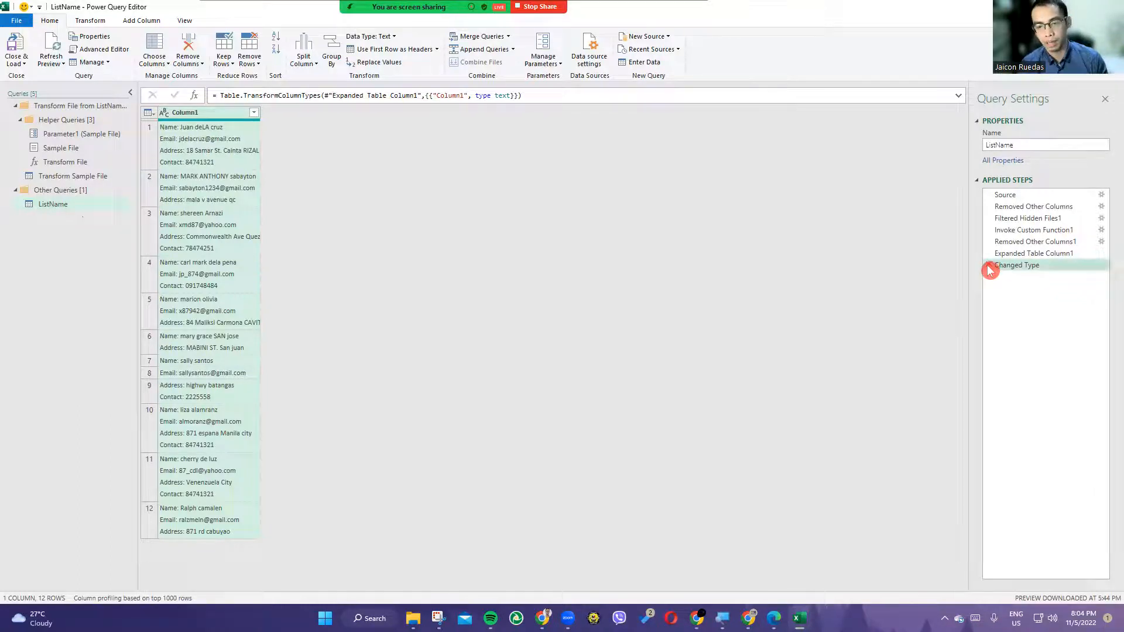
left_click(989, 265)
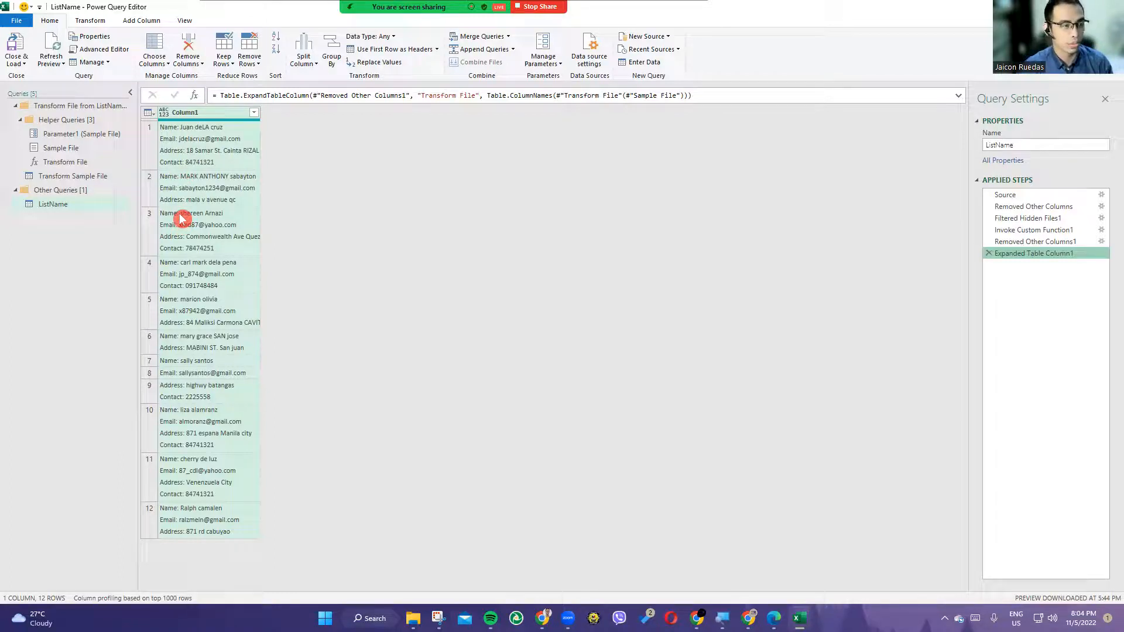
Step: Examine the operations available for Column1, including Split Column, and leave the whole column selected
right_click(188, 119)
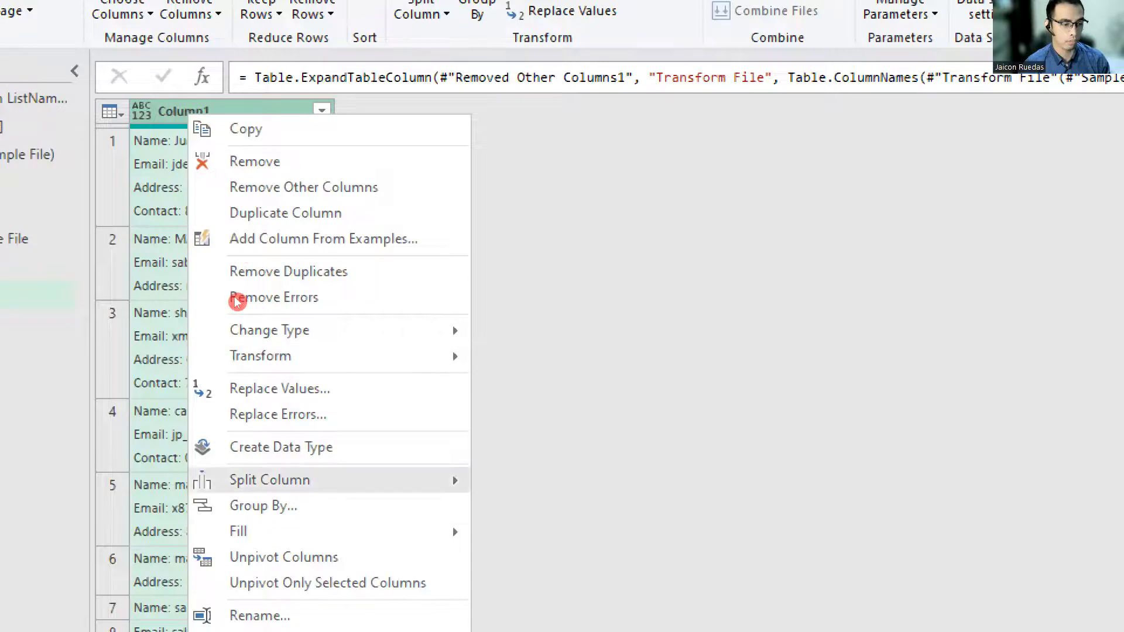
mouse_move(269, 480)
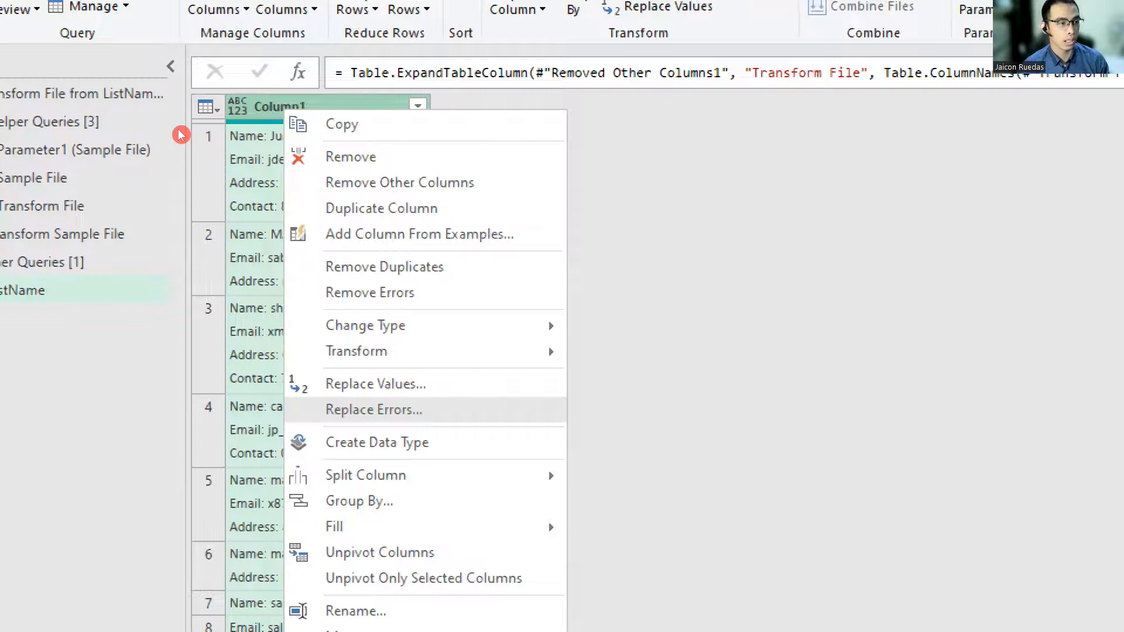
left_click(176, 135)
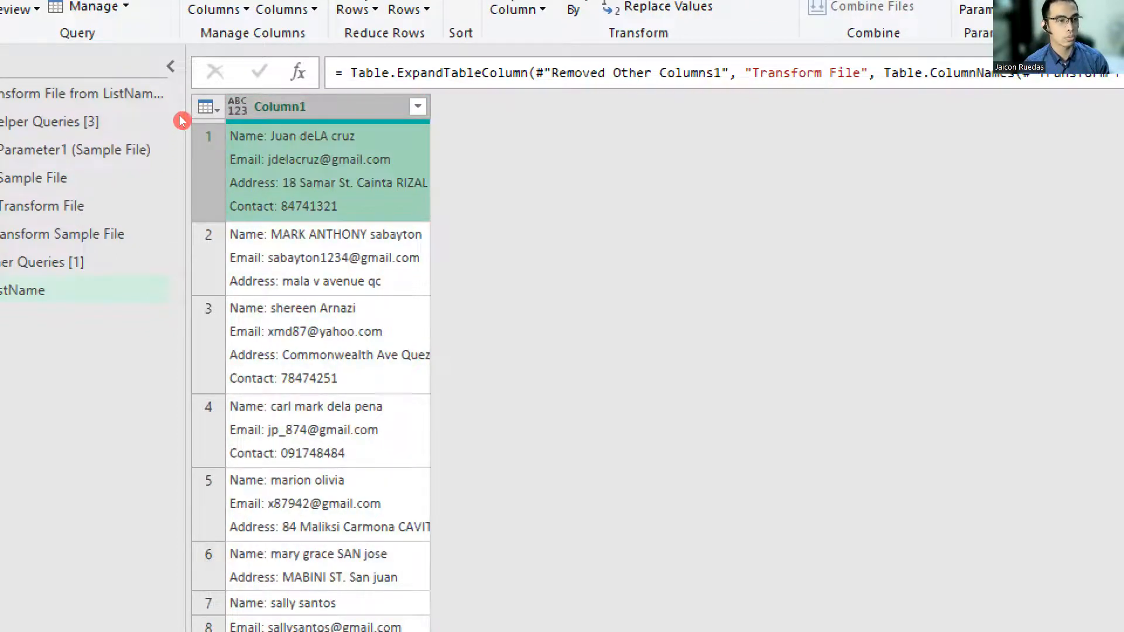
left_click(184, 117)
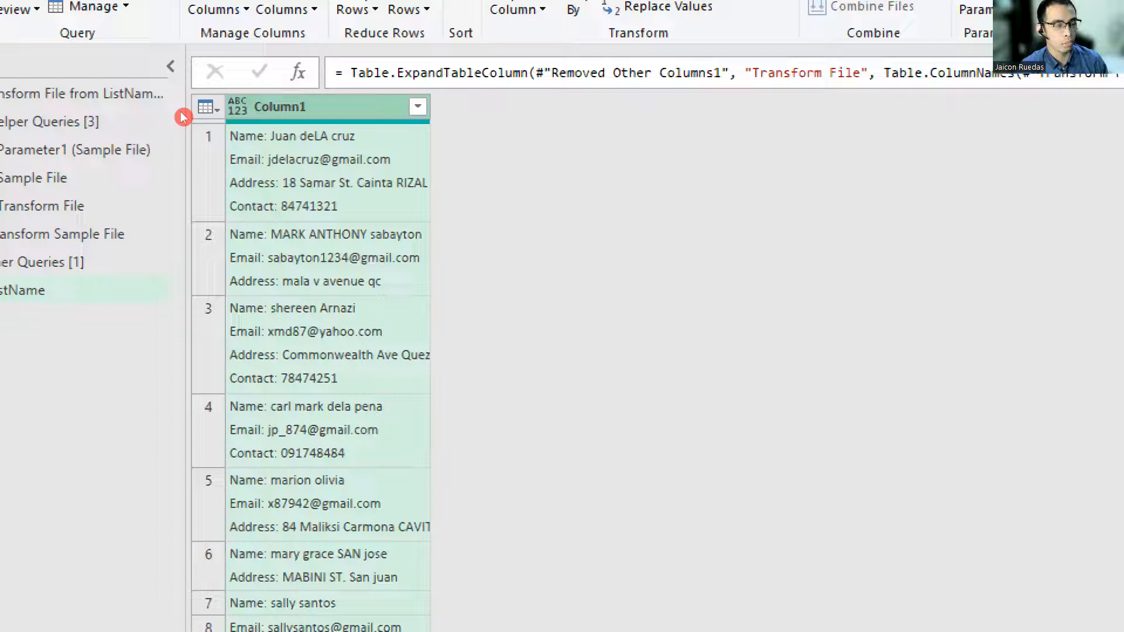
Step: Start splitting Column1 by a custom delimiter, replacing the suggested one with the Line Feed special character
right_click(254, 111)
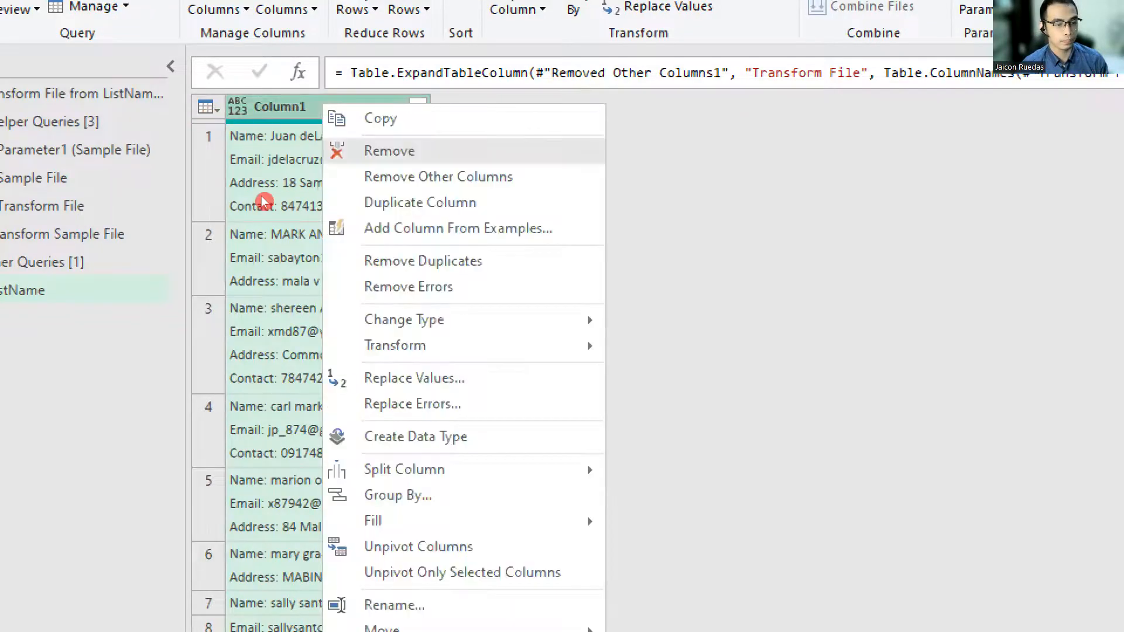
mouse_move(386, 469)
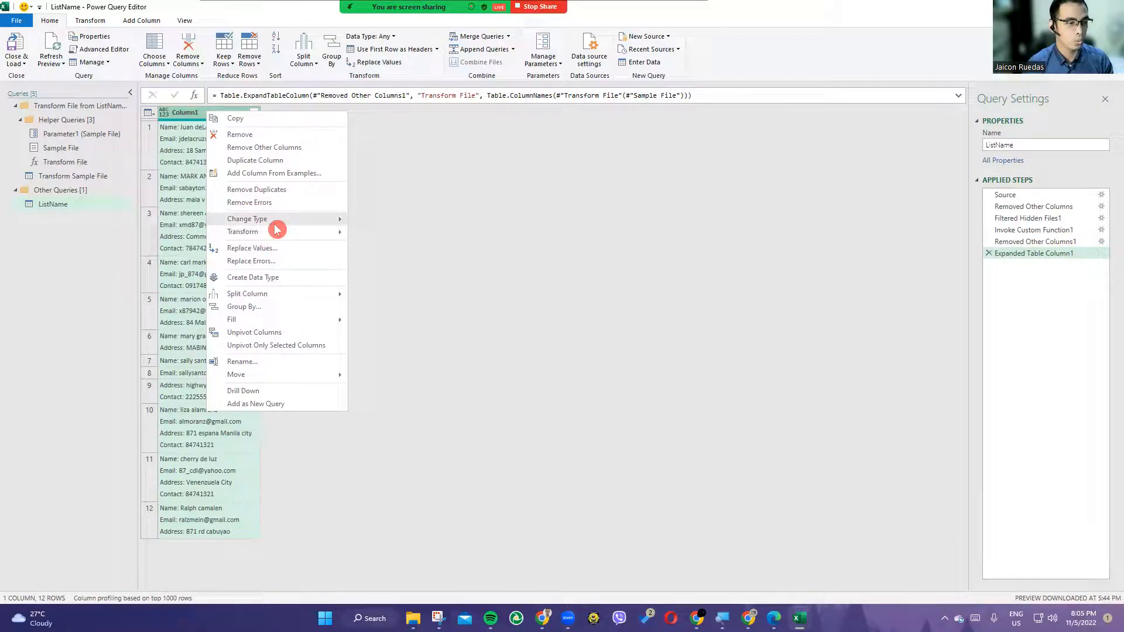
mouse_move(329, 296)
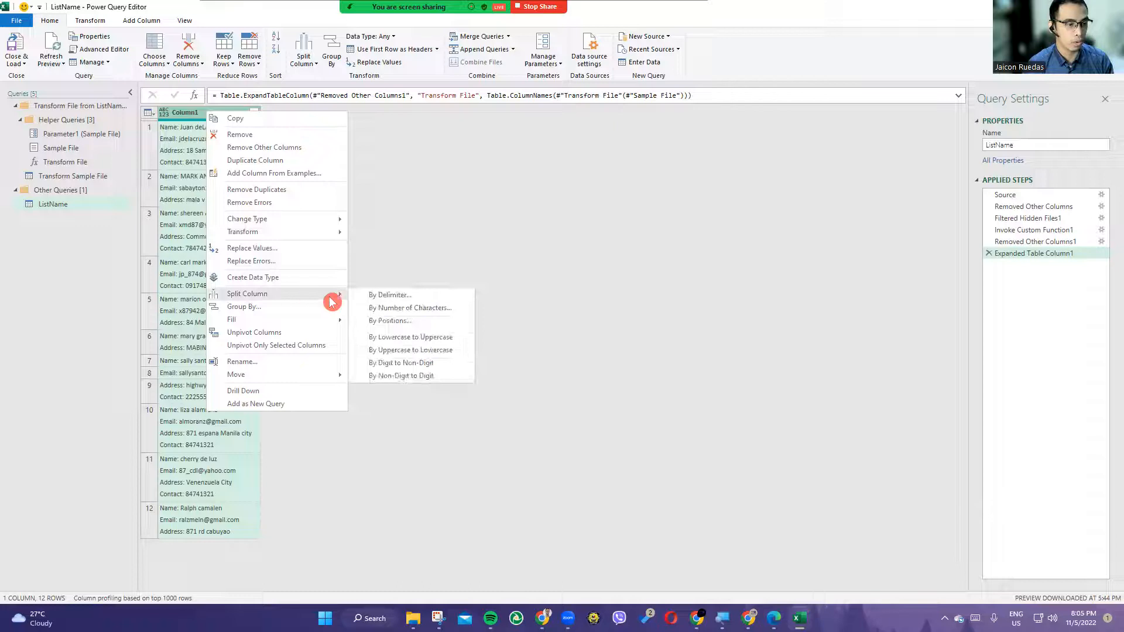
left_click(386, 296)
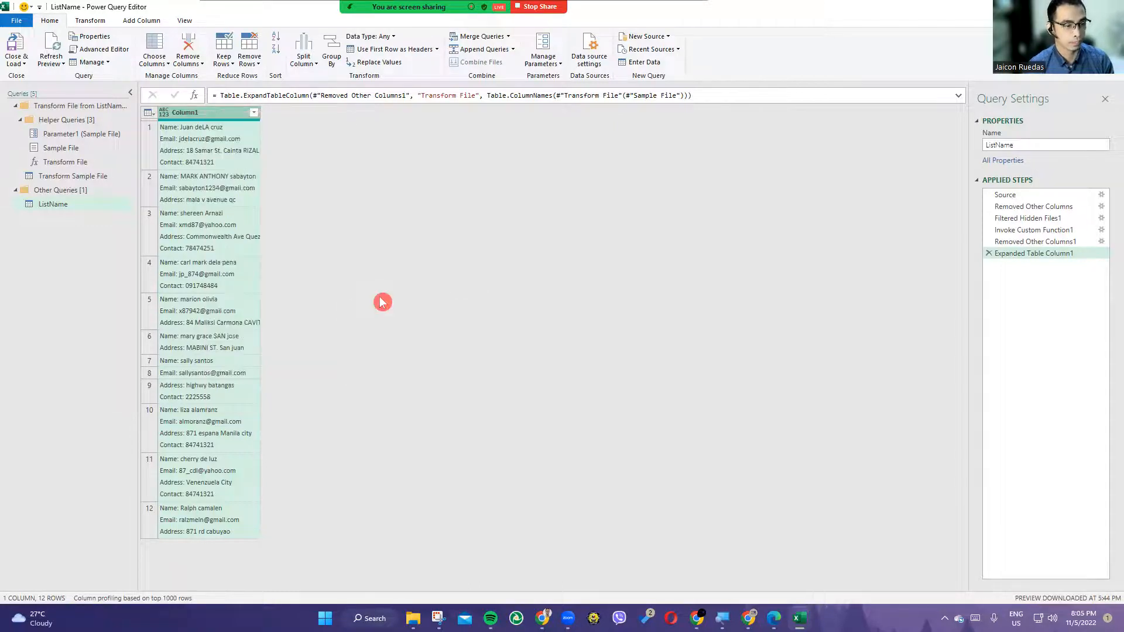
left_click(318, 252)
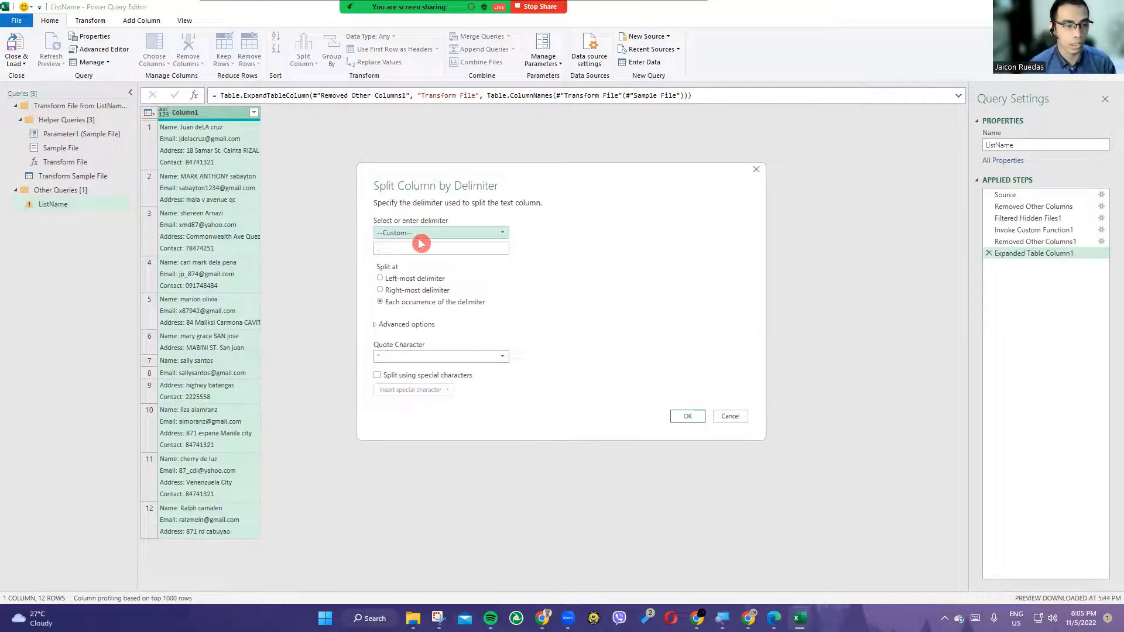
key("super+plus")
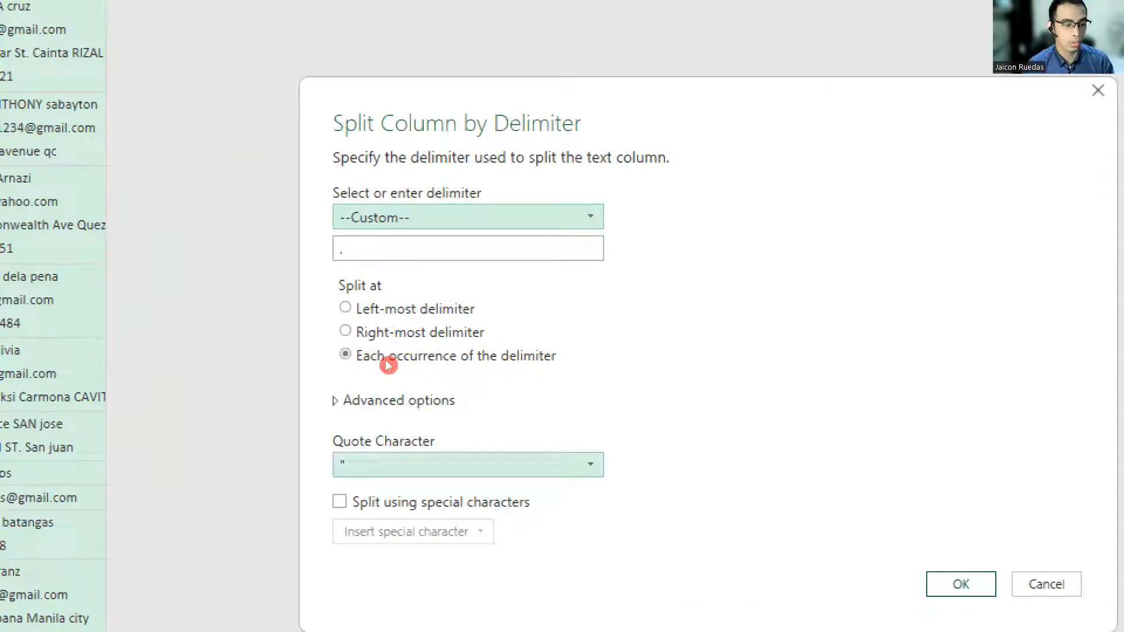
left_click(389, 252)
key("BackSpace")
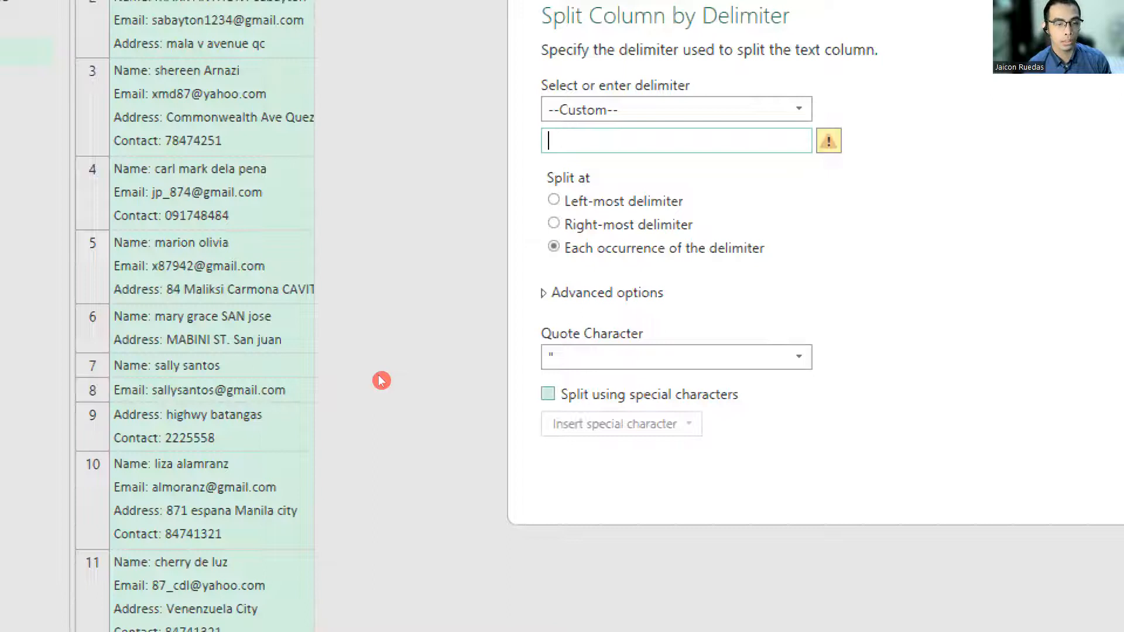
left_click(548, 394)
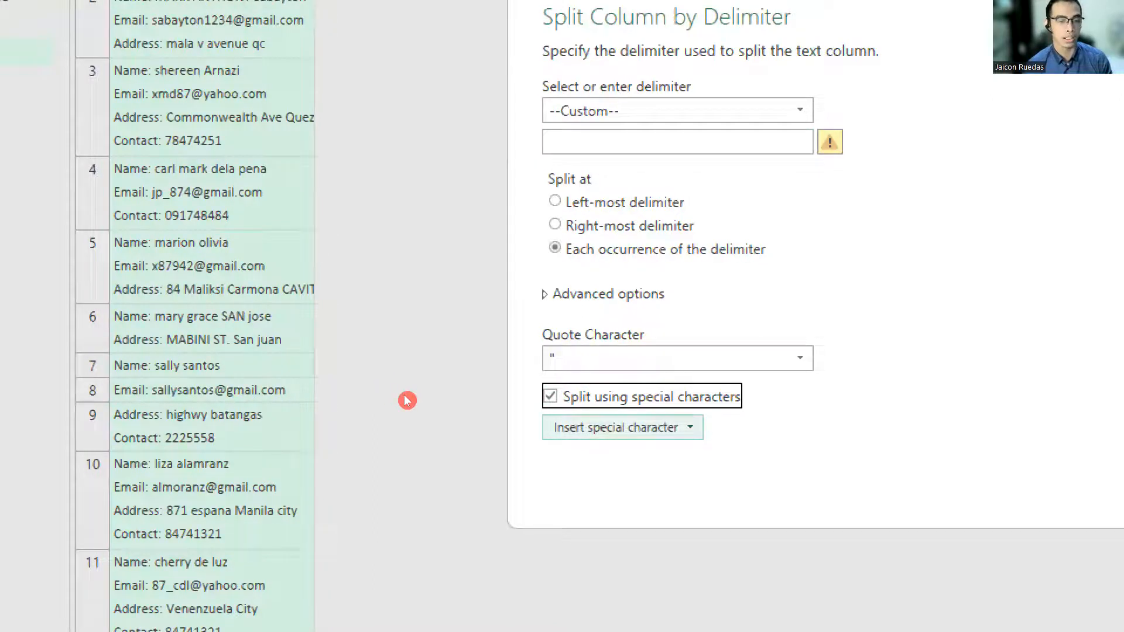
left_click(622, 427)
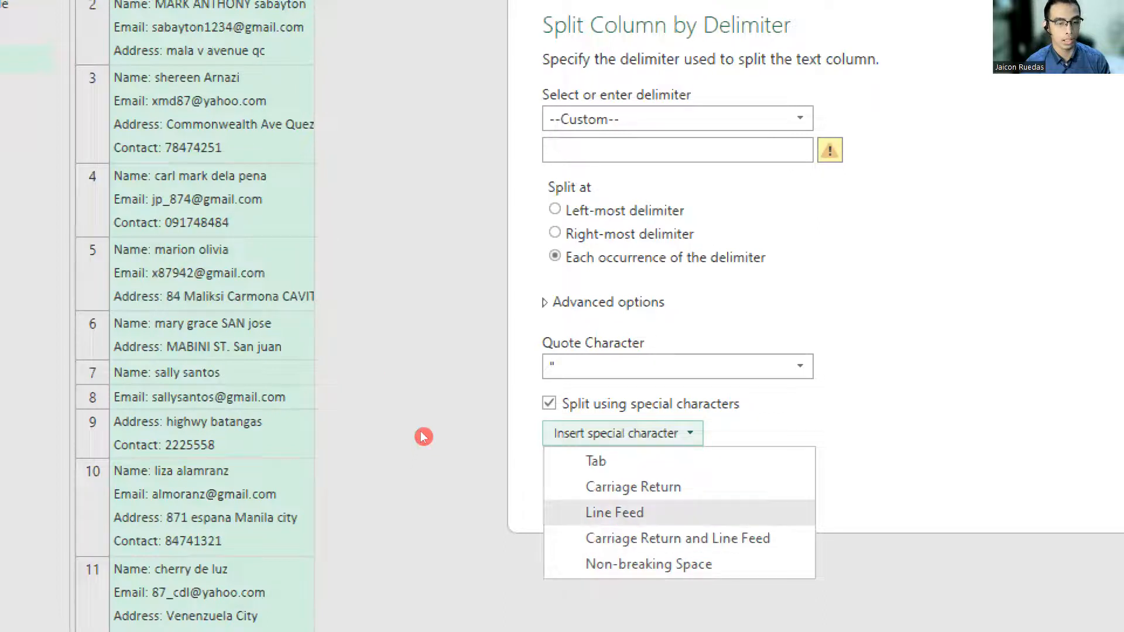
left_click(615, 513)
Step: Apply the Column1 split at each occurrence of the #(lf) delimiter and delete the Changed Type step it adds
left_click_drag(581, 151, 543, 152)
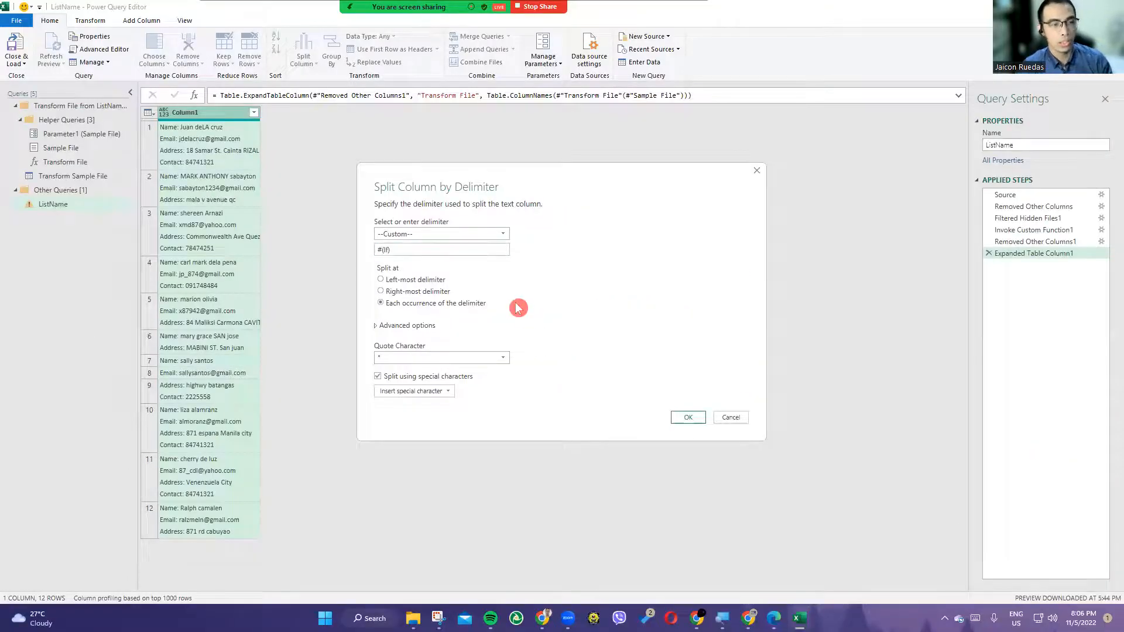
left_click(375, 251)
left_click_drag(391, 251, 373, 252)
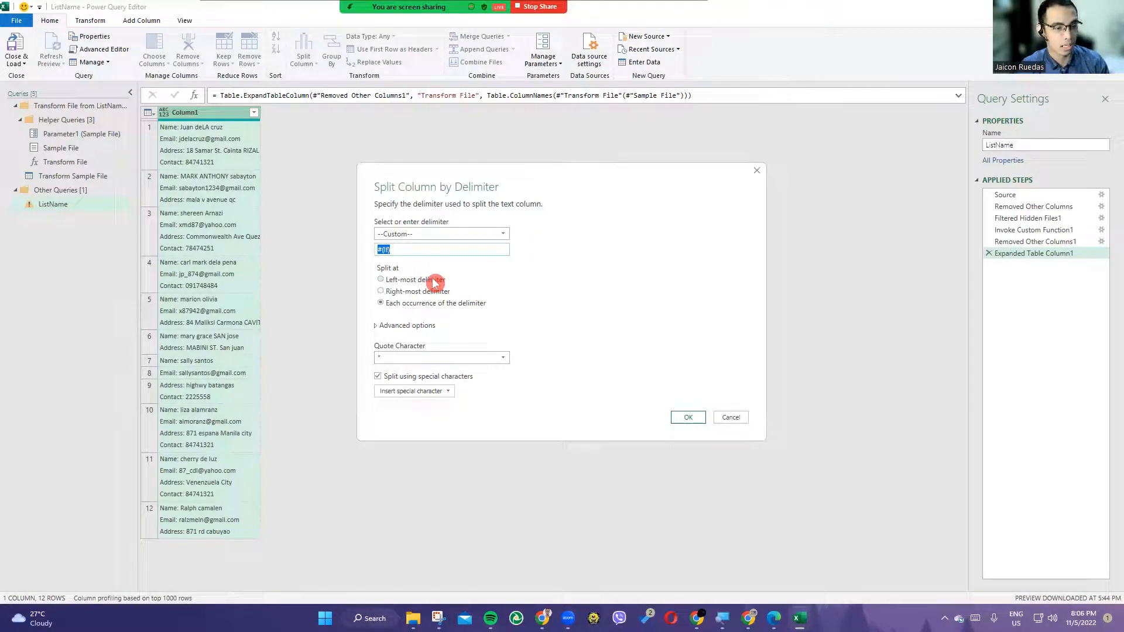
left_click(524, 302)
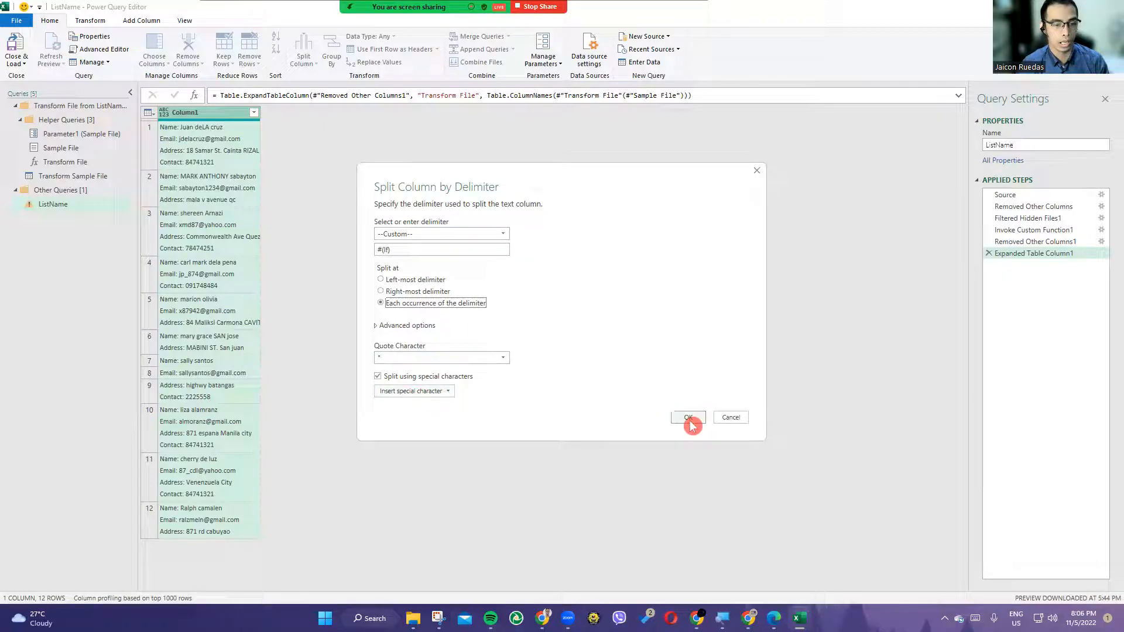
left_click(412, 249)
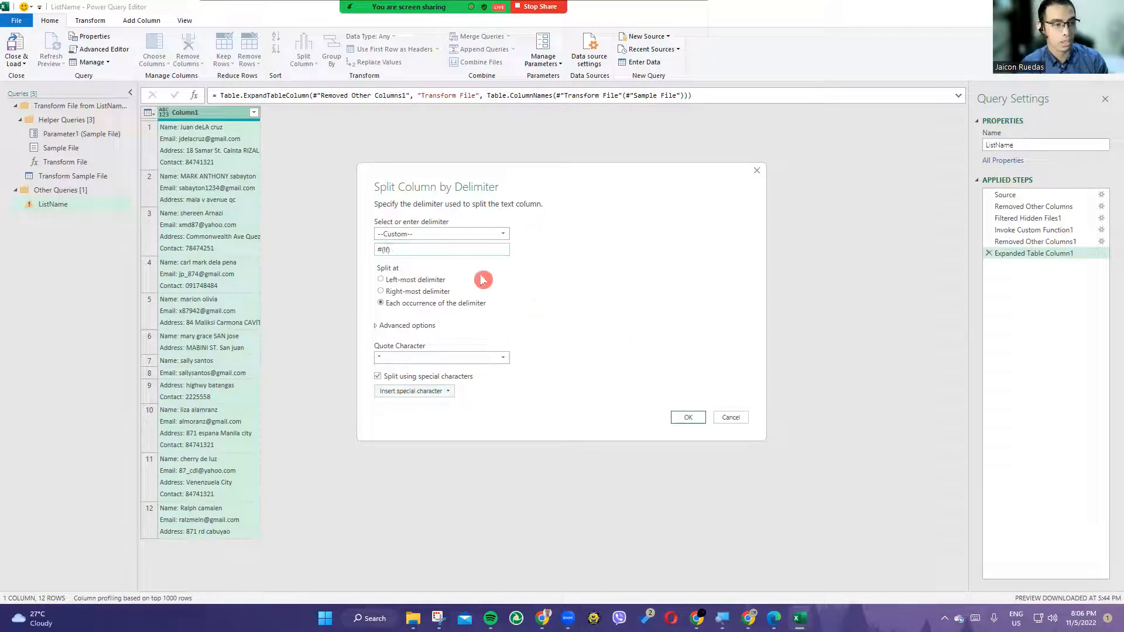
left_click(457, 249)
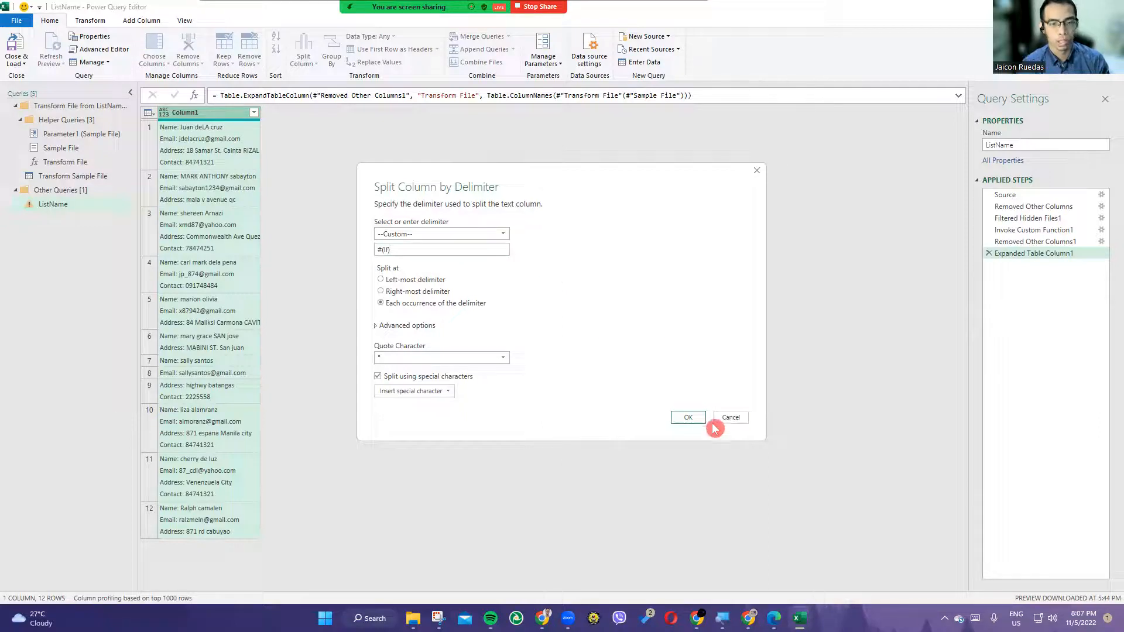
left_click(688, 417)
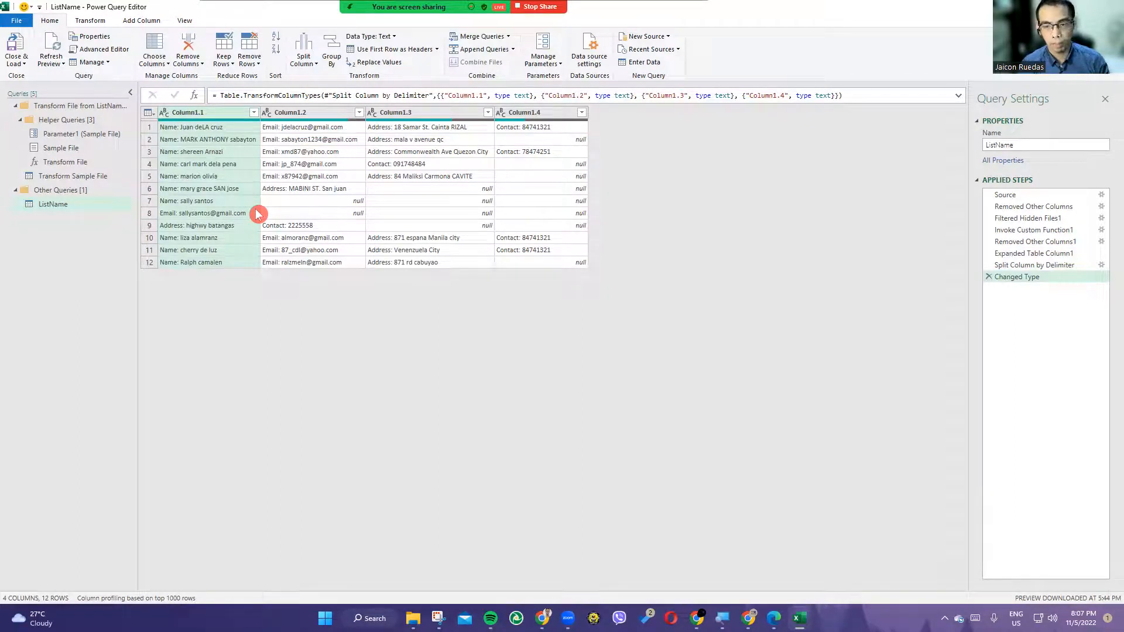
left_click(989, 277)
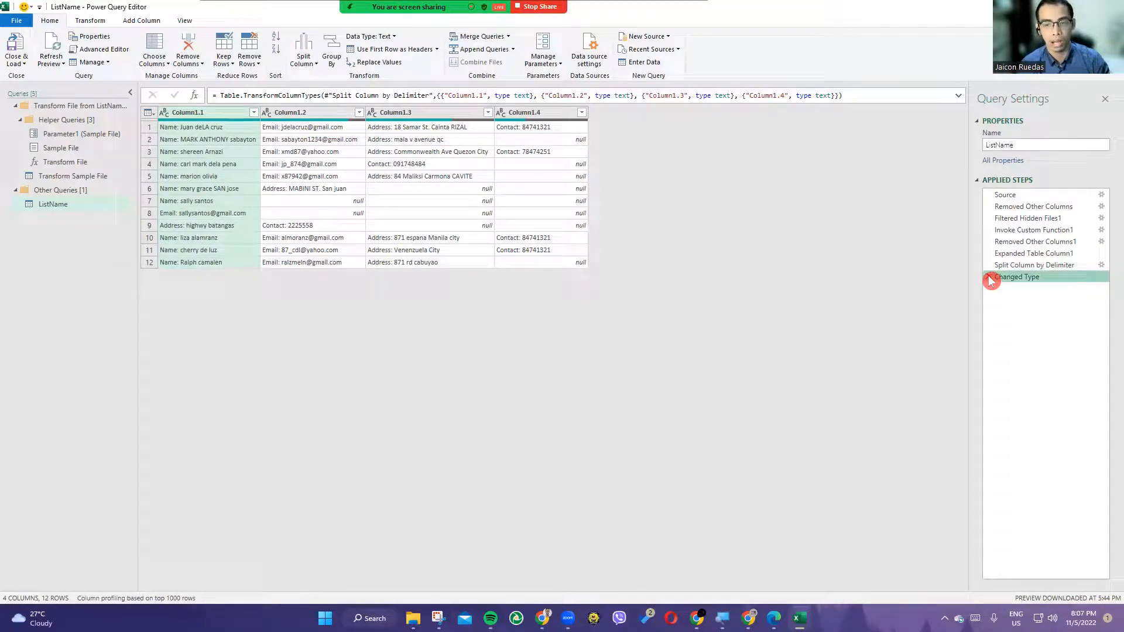
left_click(989, 277)
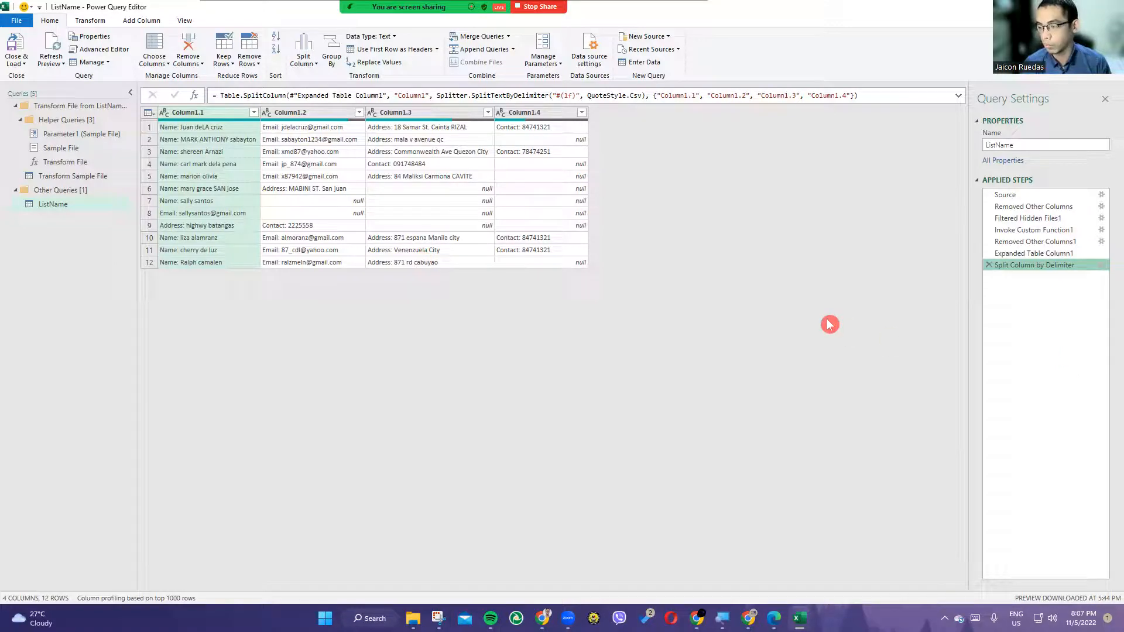
Step: Unpivot all four split columns, Column1.1 through Column1.4, into attribute and value rows
left_click(212, 121)
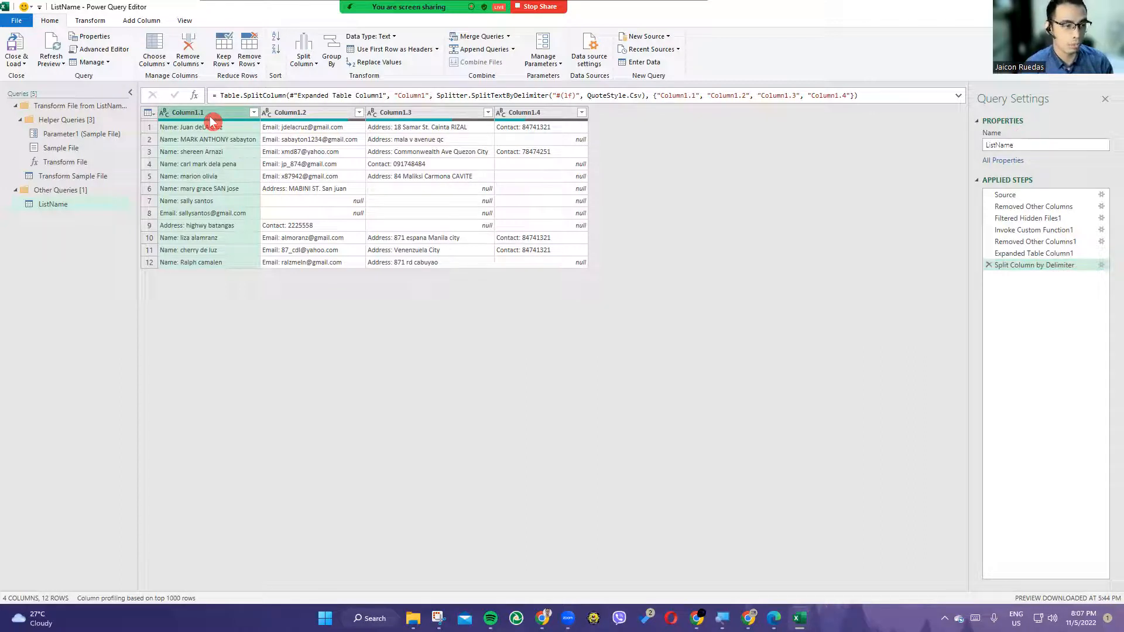
key("ctrl+a")
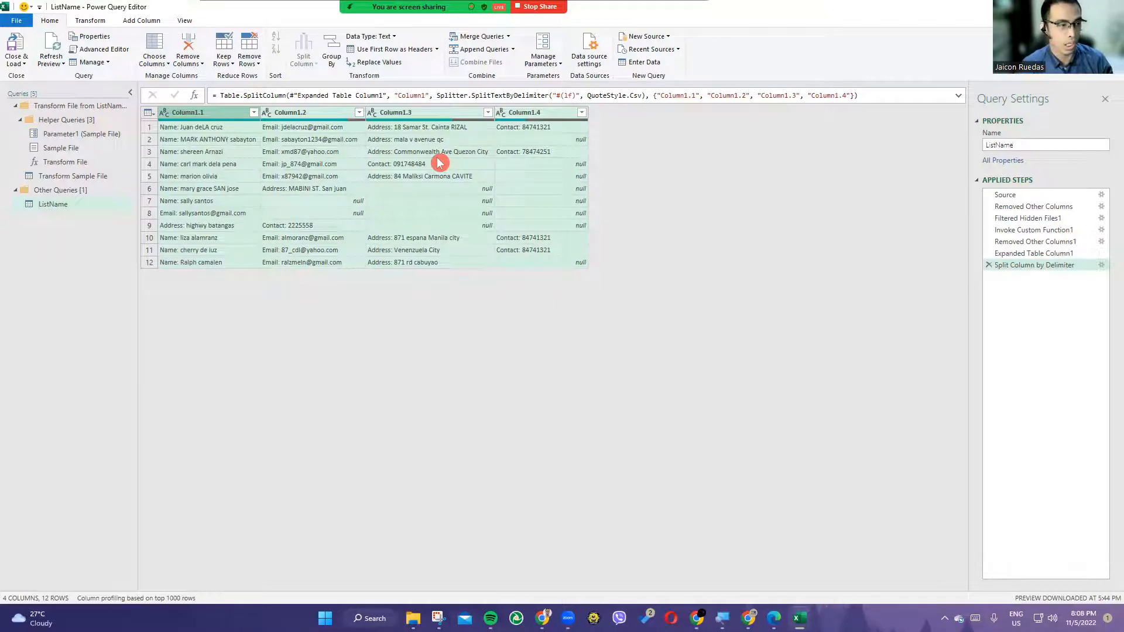
right_click(197, 115)
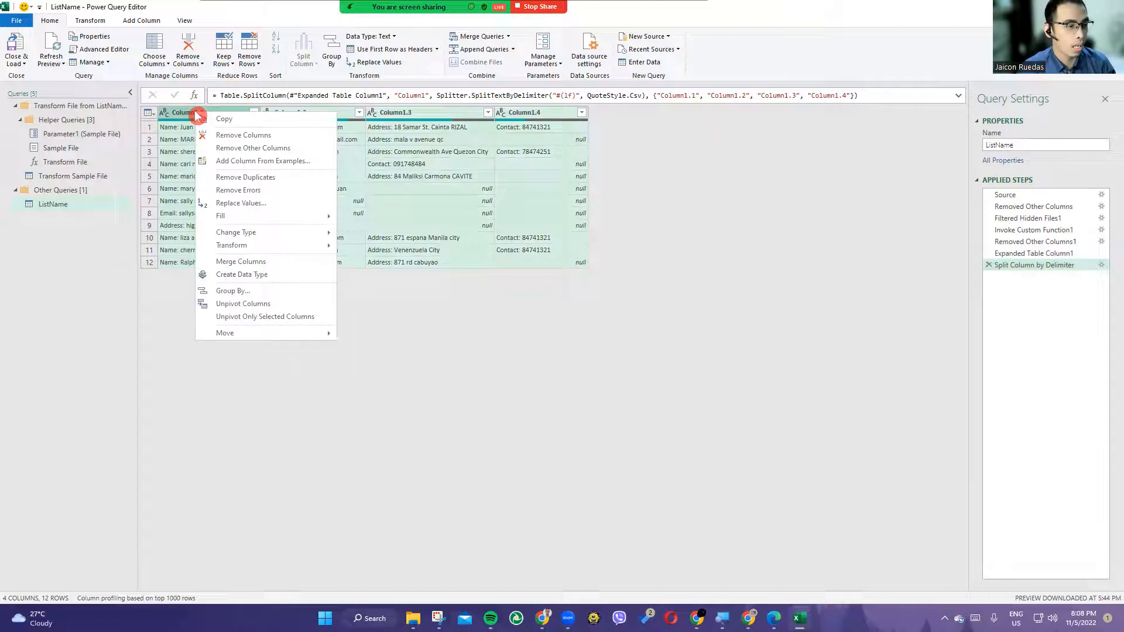
left_click(243, 304)
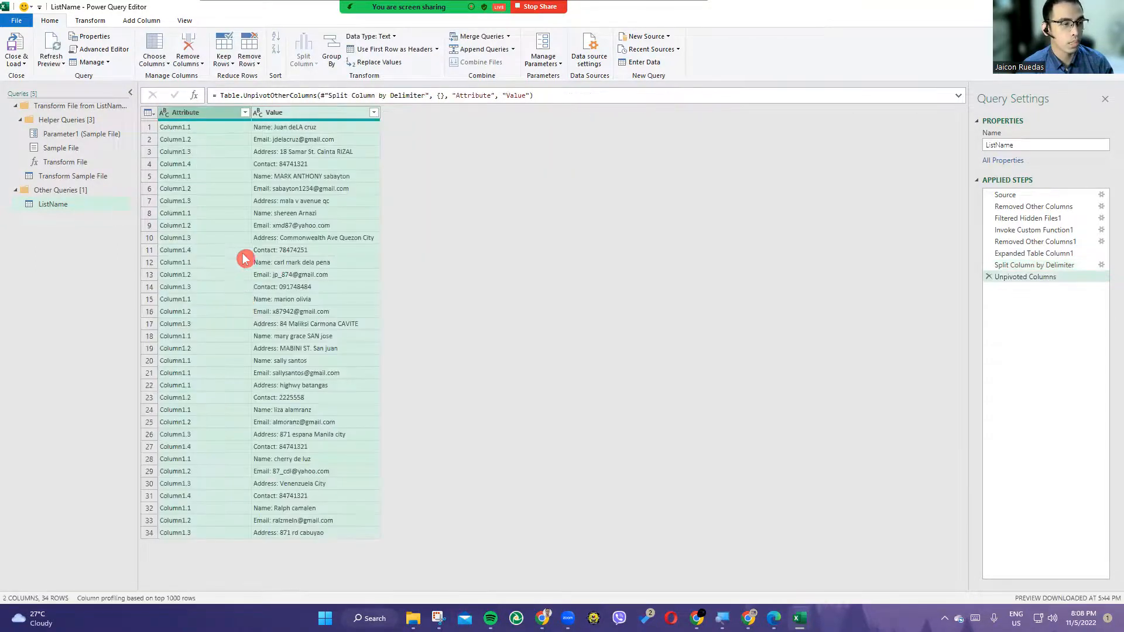
Step: Remove the Attribute column so that only the Value column is kept
left_click(270, 99)
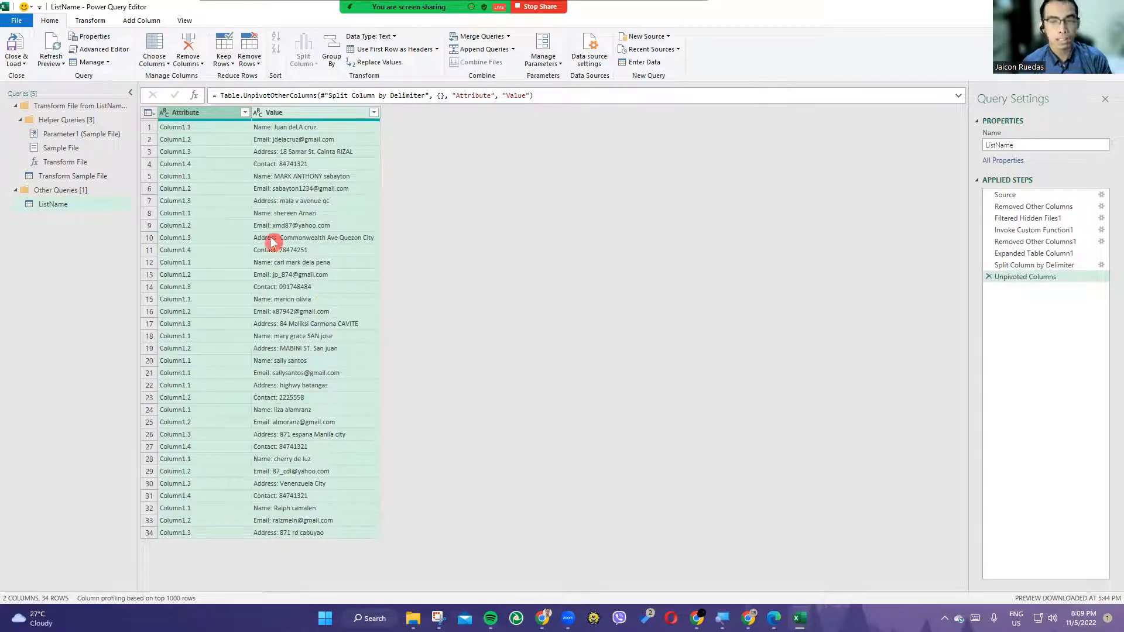
left_click(194, 113)
right_click(194, 115)
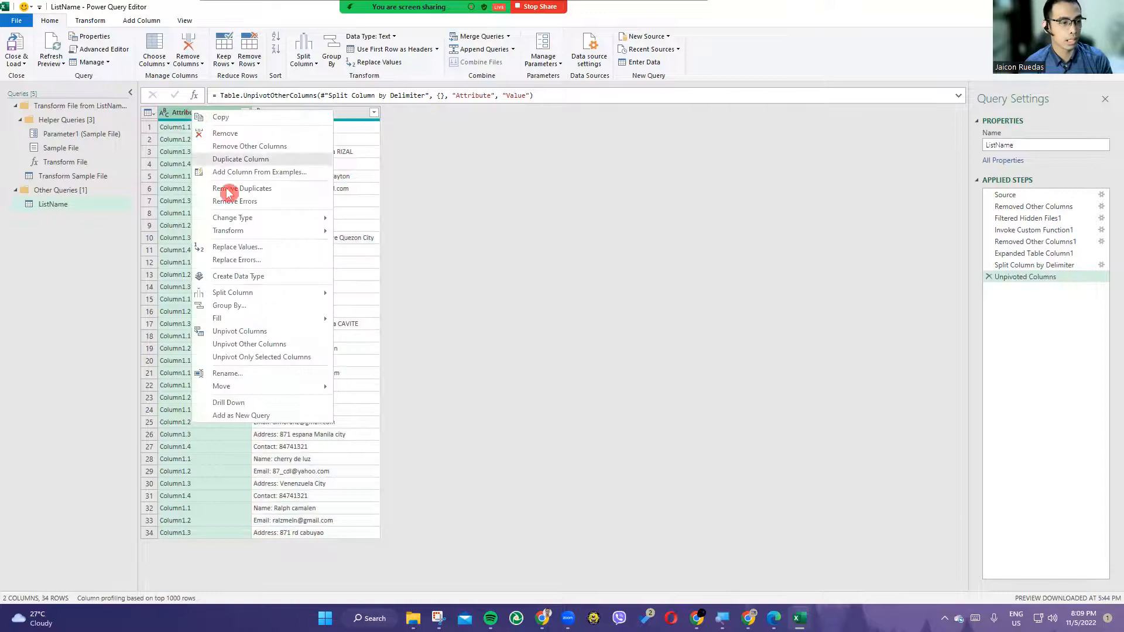
left_click(233, 134)
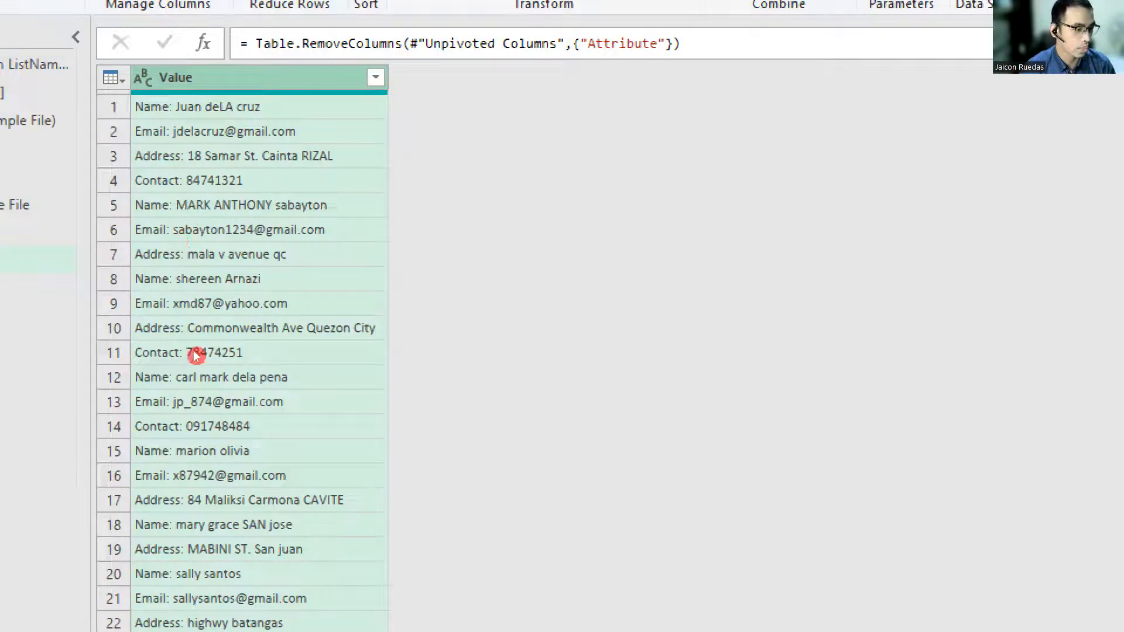
Step: Split the Value column at each occurrence of the Colon delimiter and delete the Changed Type step it adds
right_click(220, 117)
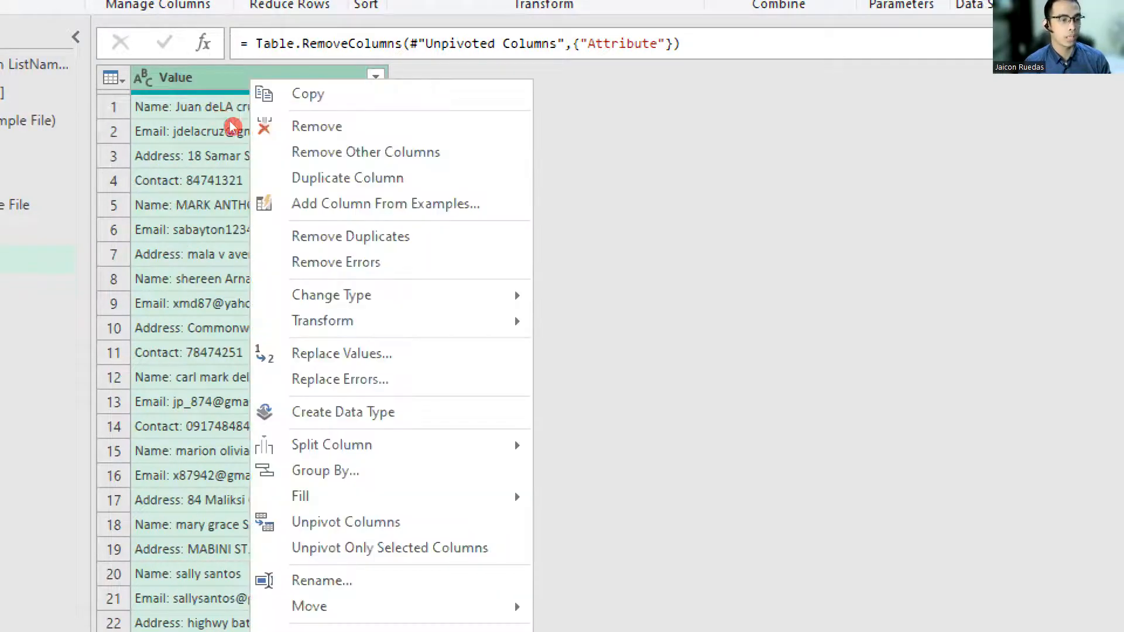
mouse_move(344, 445)
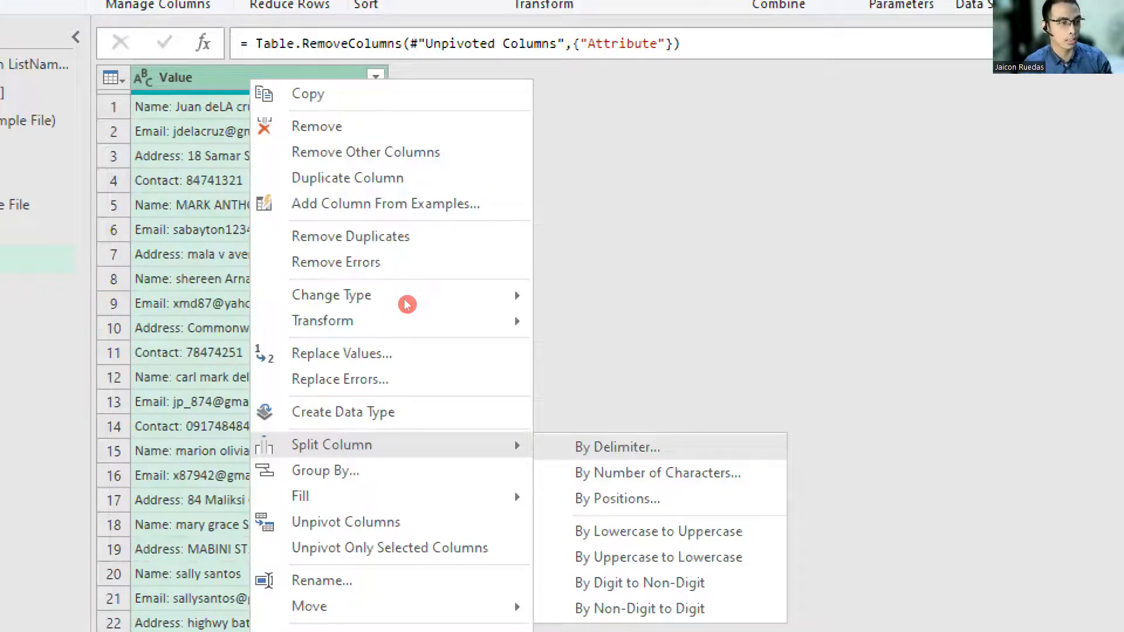
key("Escape")
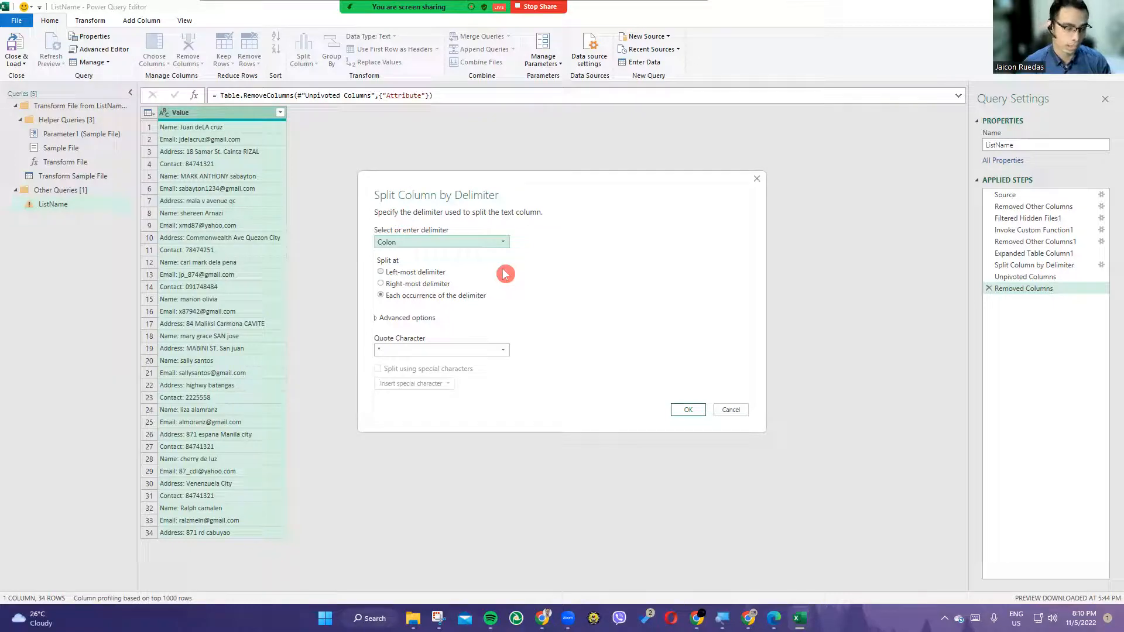
left_click(693, 415)
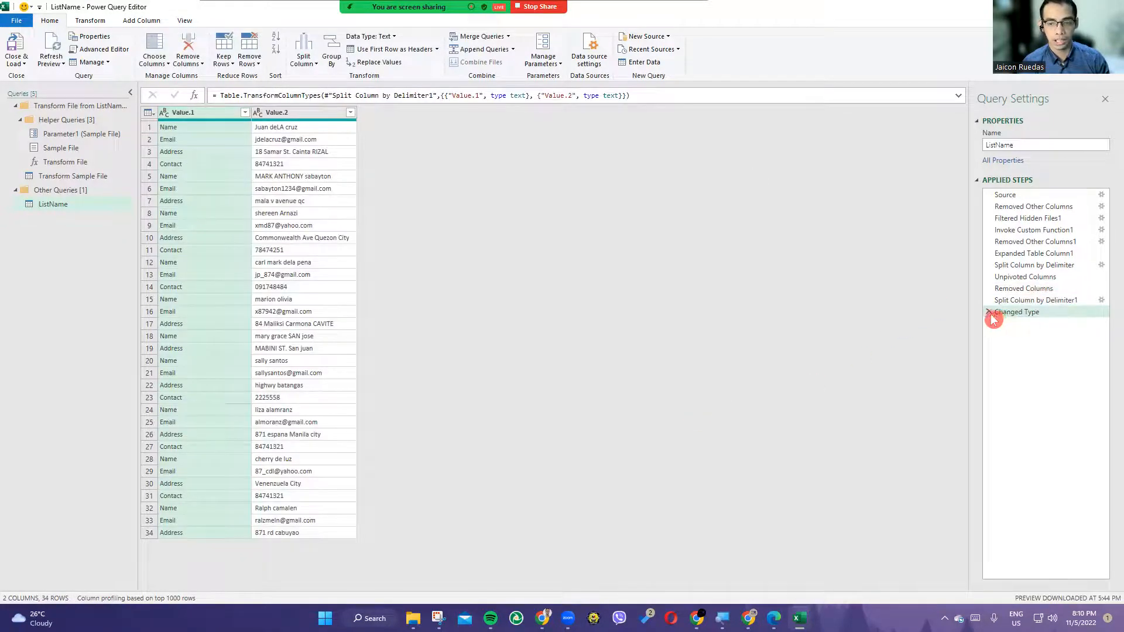
left_click(989, 312)
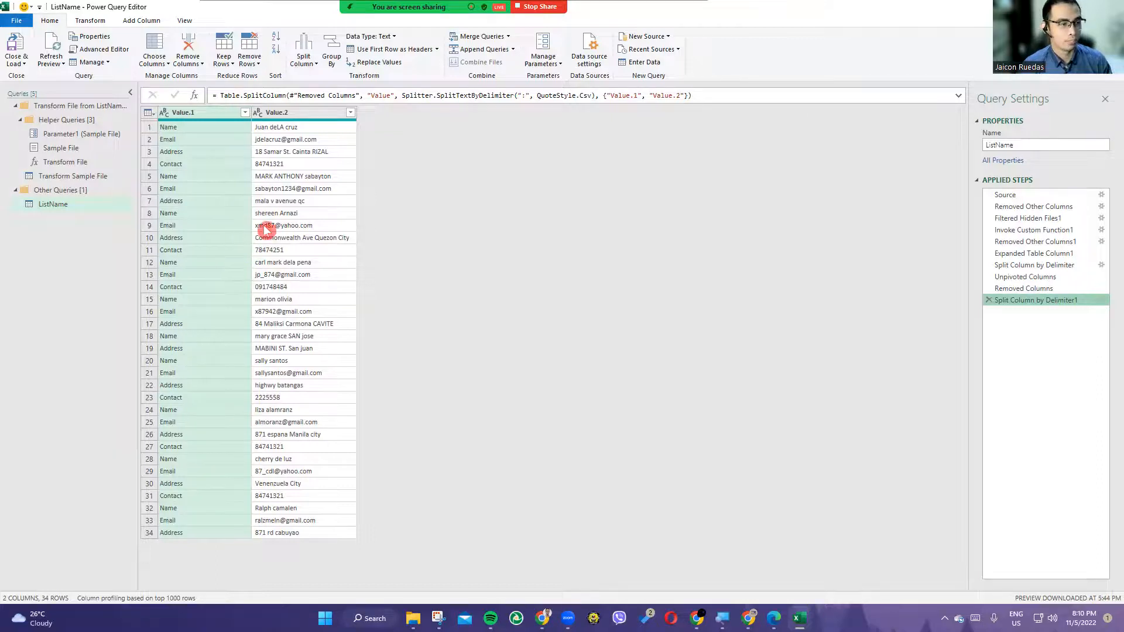
Step: Examine the field labels in Value.1 against the entries in Value.2 for the first few records
left_click(297, 114)
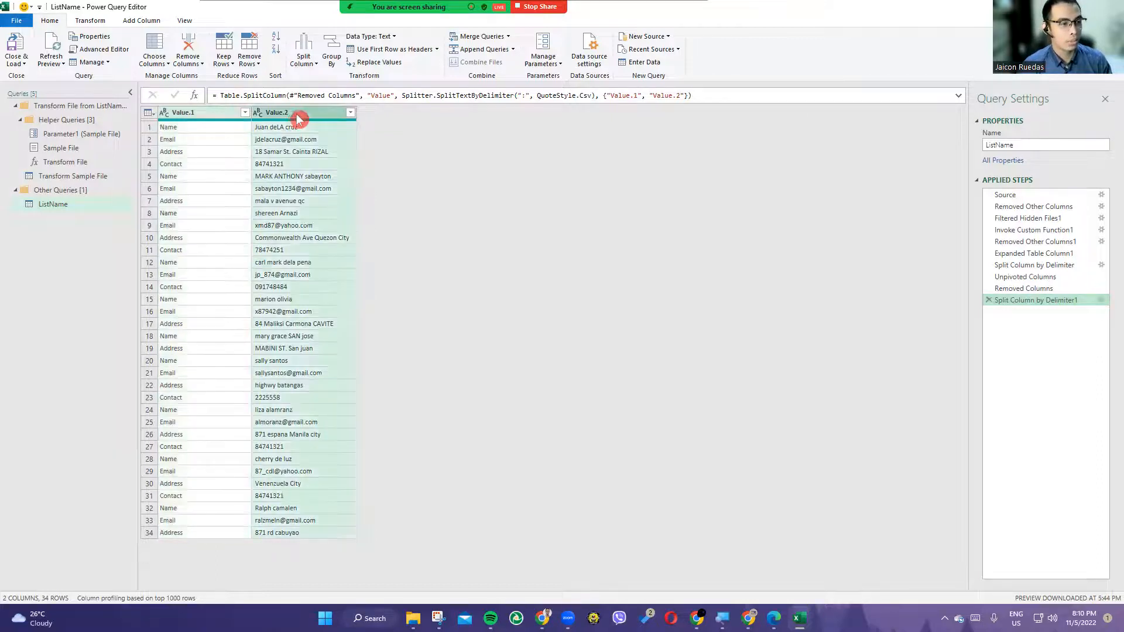
left_click(197, 113)
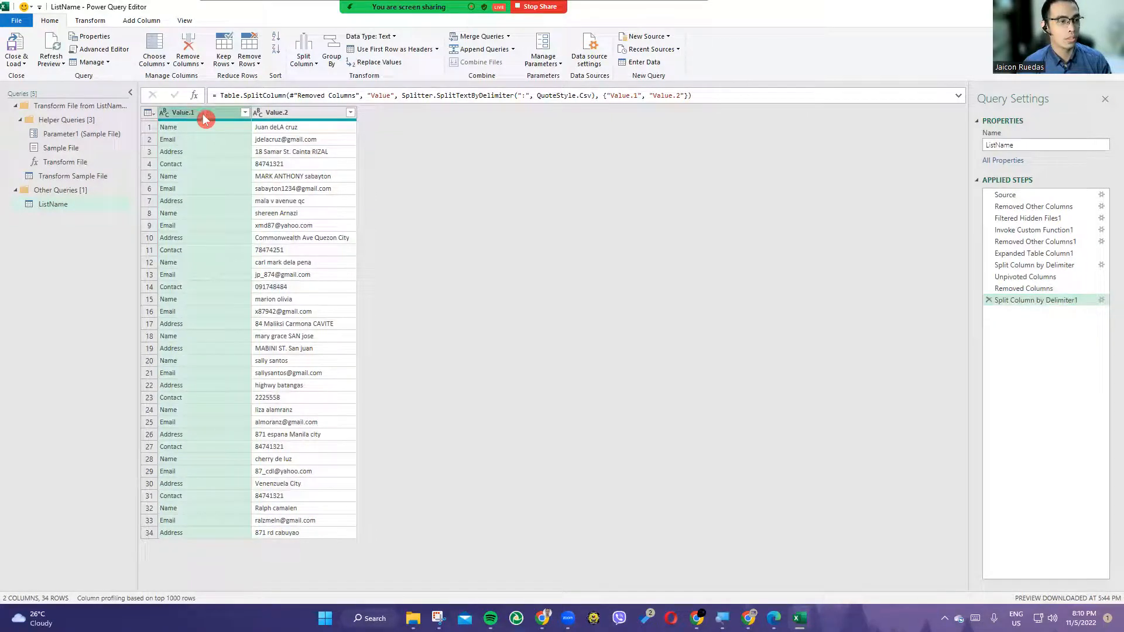
left_click(294, 130)
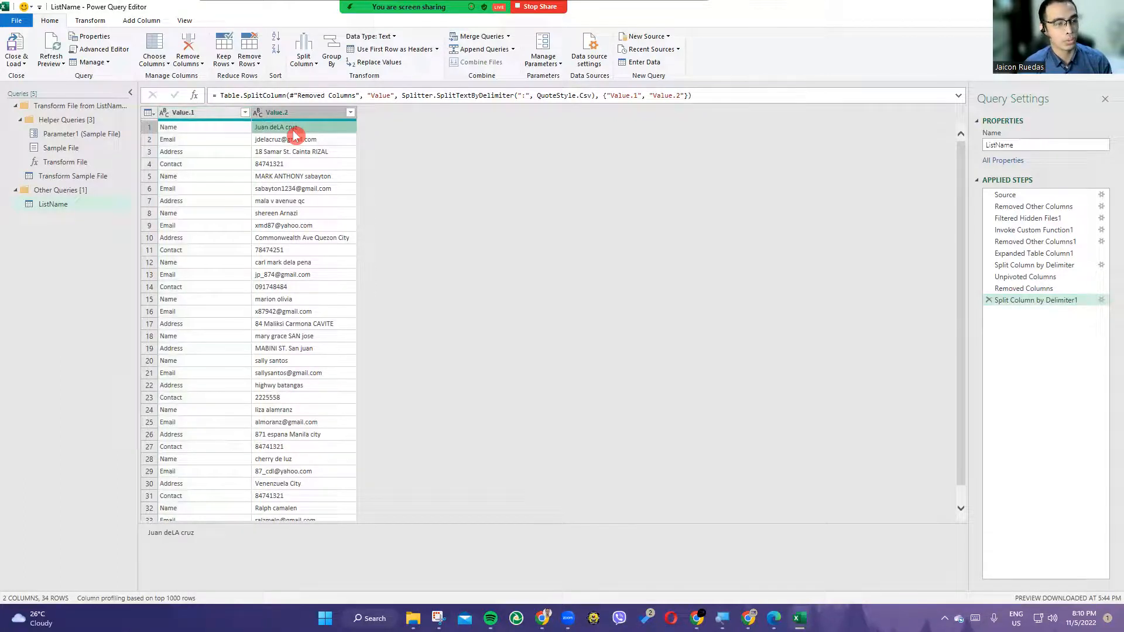
key("Left")
key("Left")
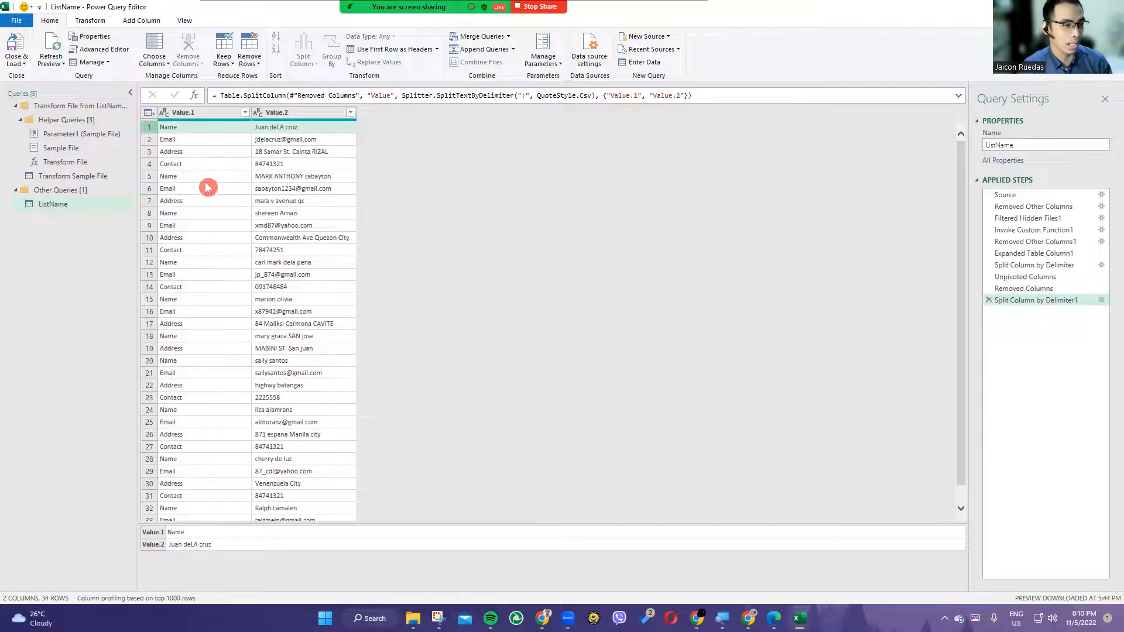
left_click(190, 131)
left_click(189, 140)
left_click(184, 154)
left_click(183, 167)
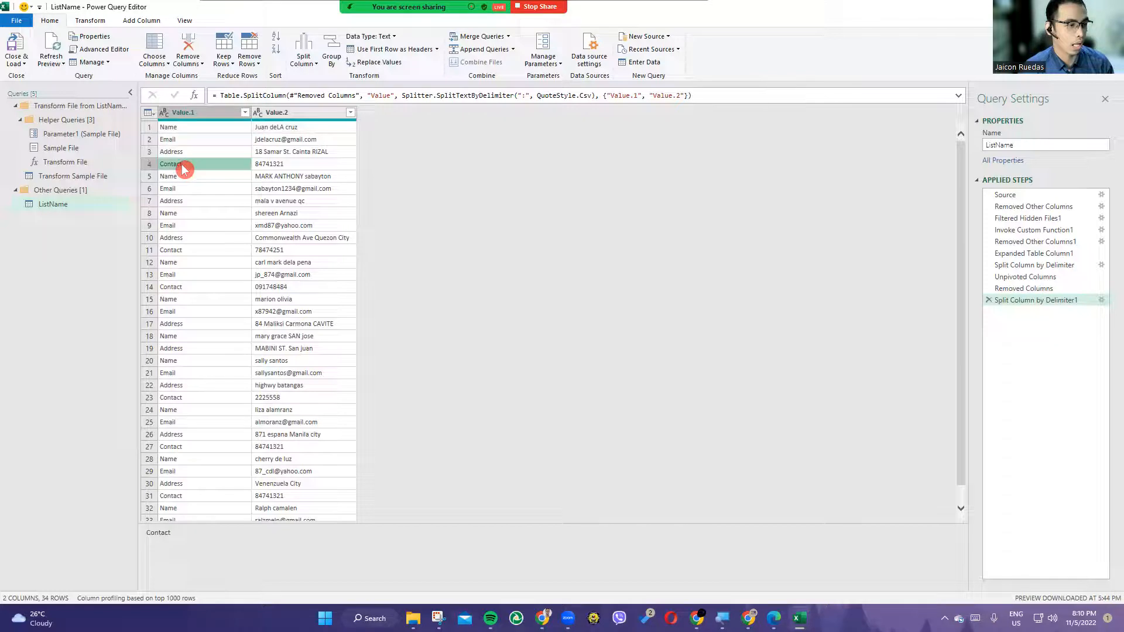
left_click(181, 177)
left_click(181, 187)
left_click(183, 202)
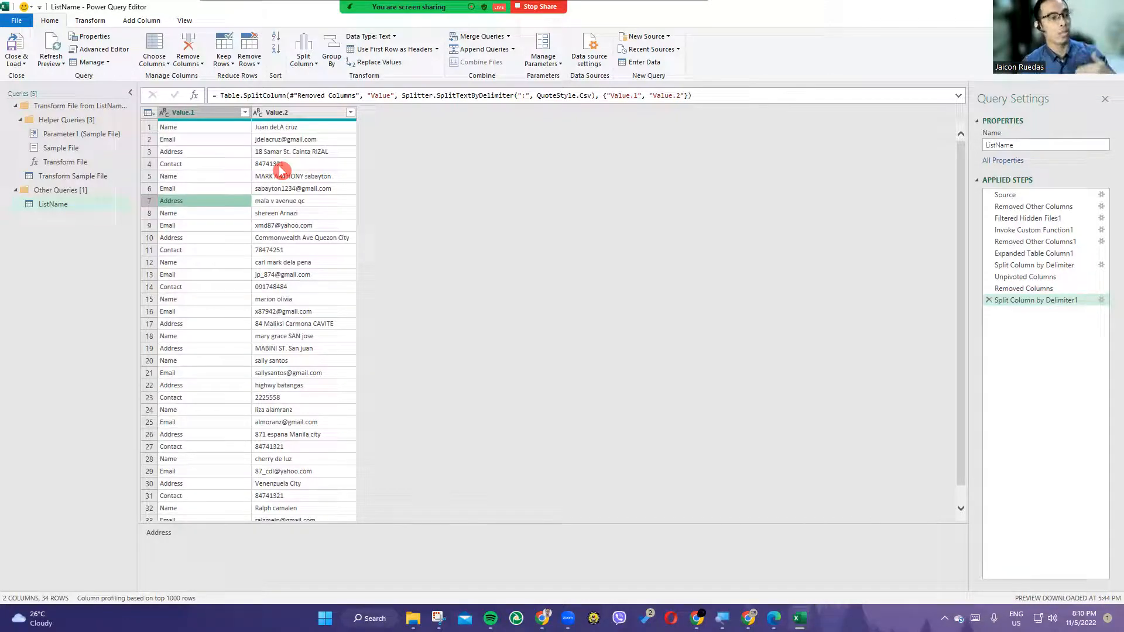
Step: Examine the first record in rows 1 to 4, comparing its Value.1 labels with the Value.2 entries
left_click(277, 129)
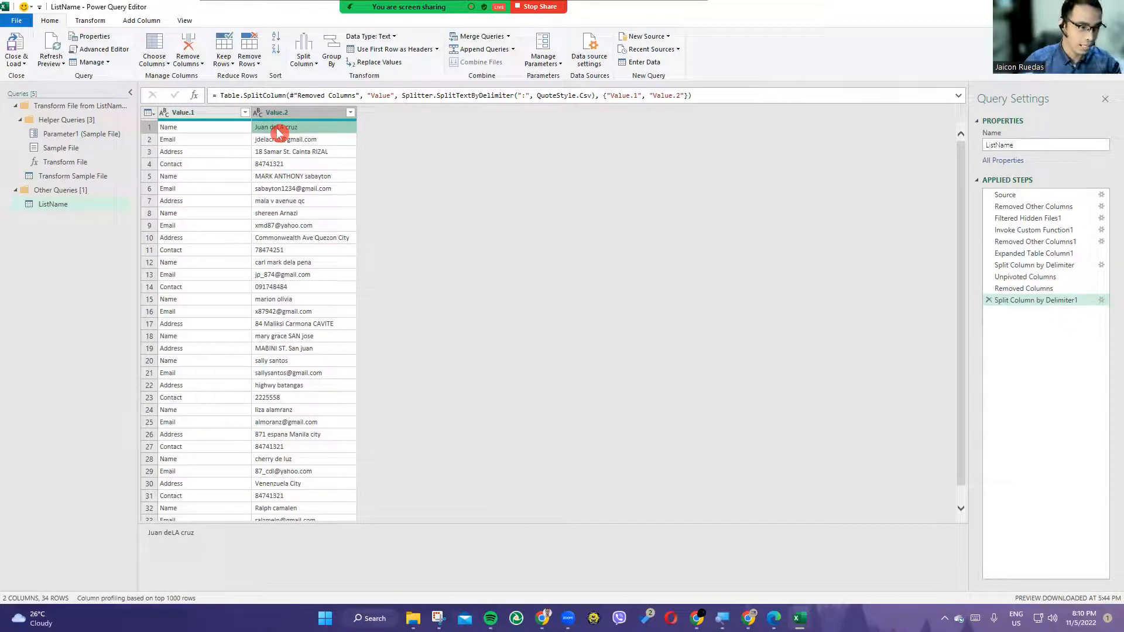
key("Left")
key("Right")
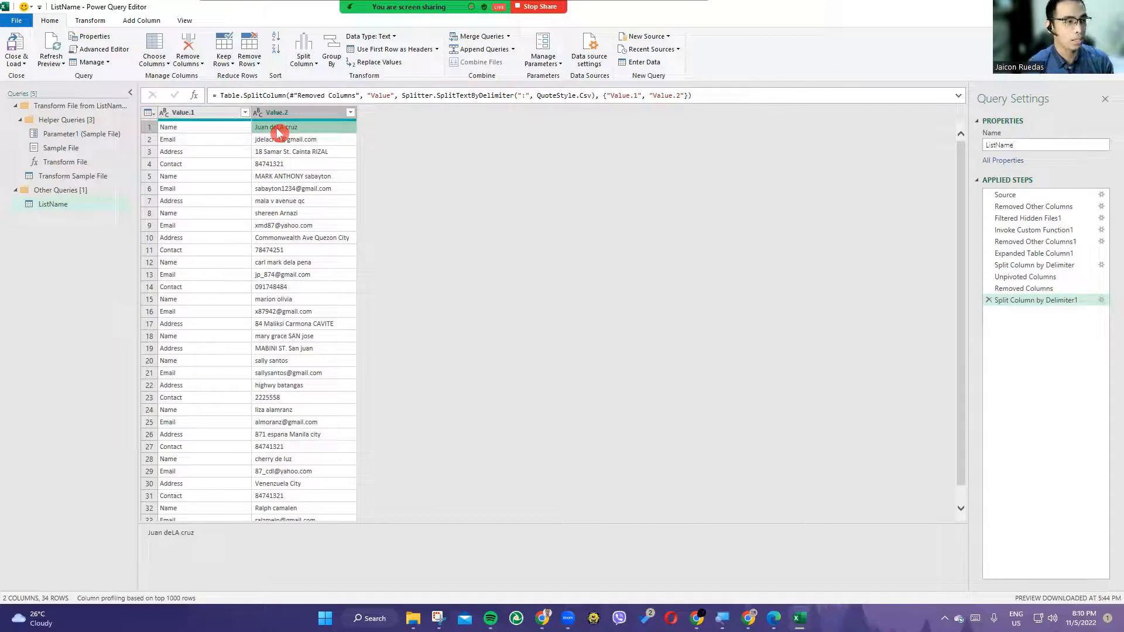
key("Left")
key("Down")
key("Down")
key("Down")
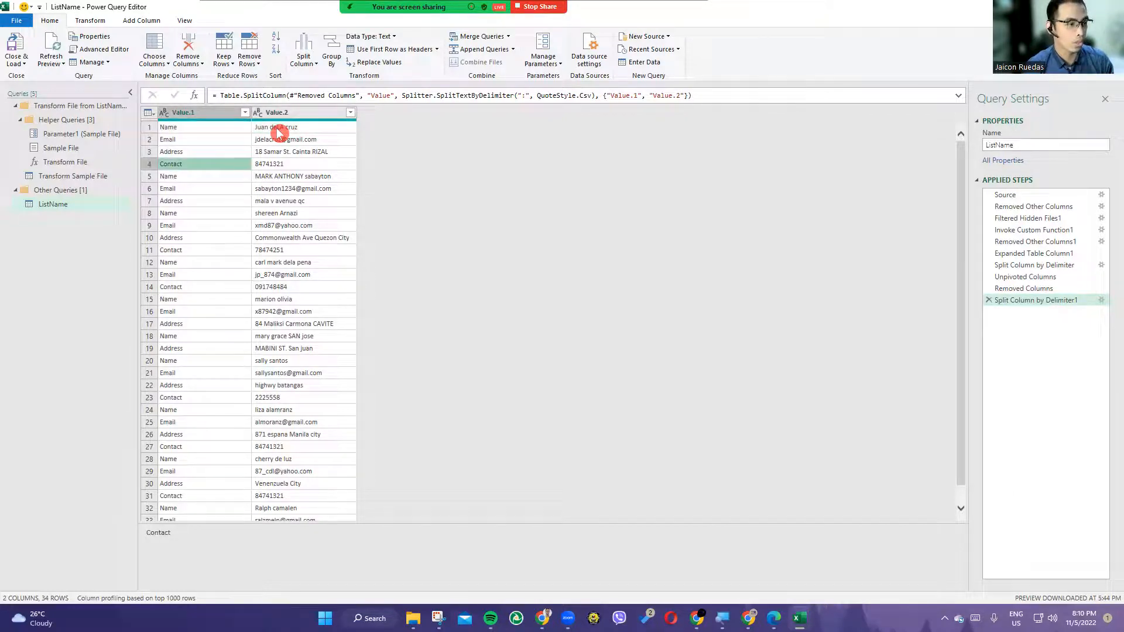
key("Right")
key("Up")
key("Up")
key("Up")
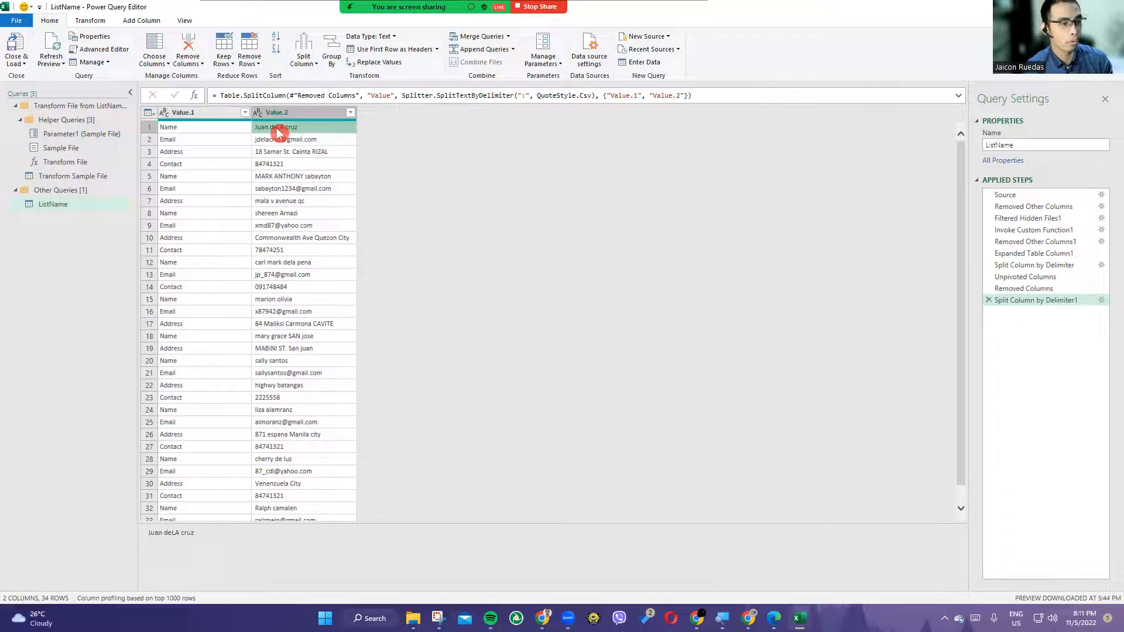
Step: Examine which fields the second and third records contain, going through the Value.2 entries in rows 5 to 11
key("Down")
key("Down")
key("Down")
key("Down")
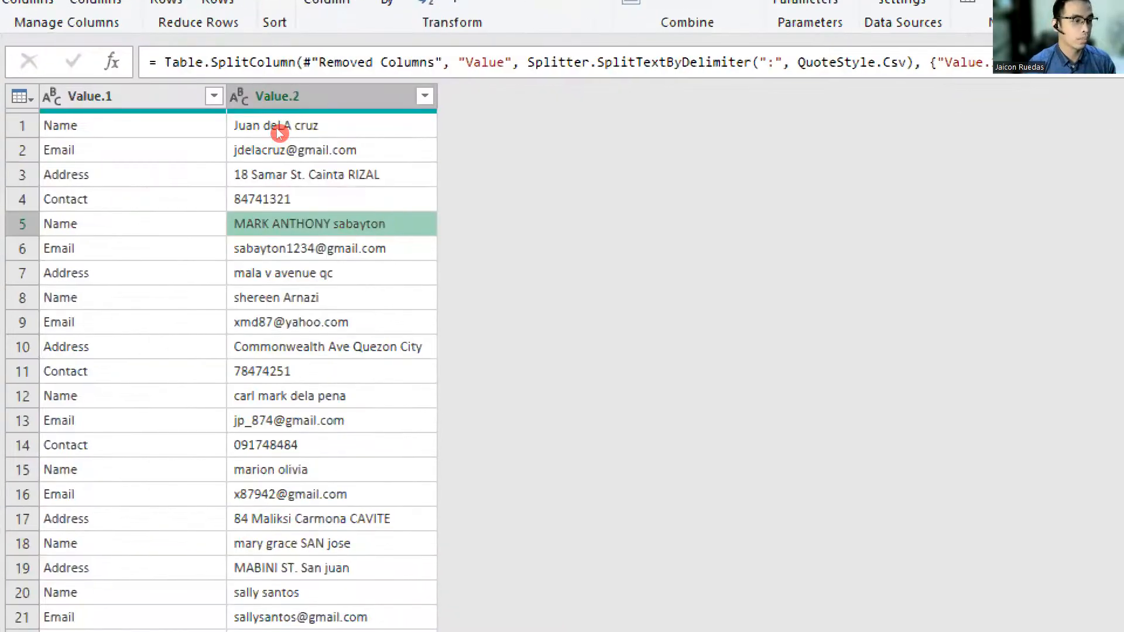
key("Left")
key("Right")
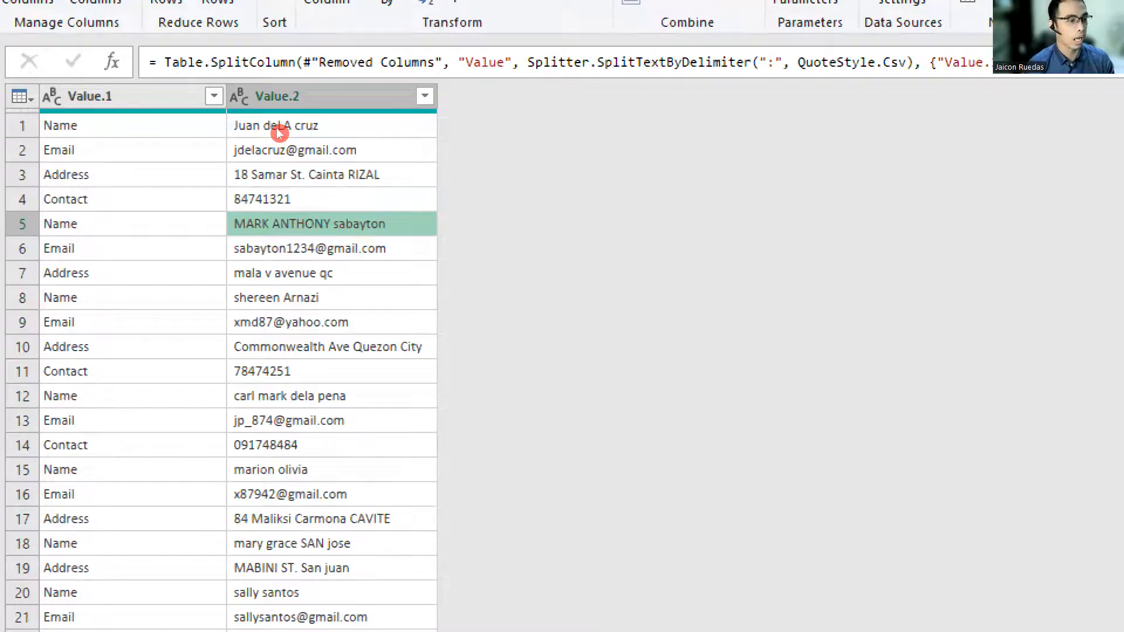
key("Down")
key("Down")
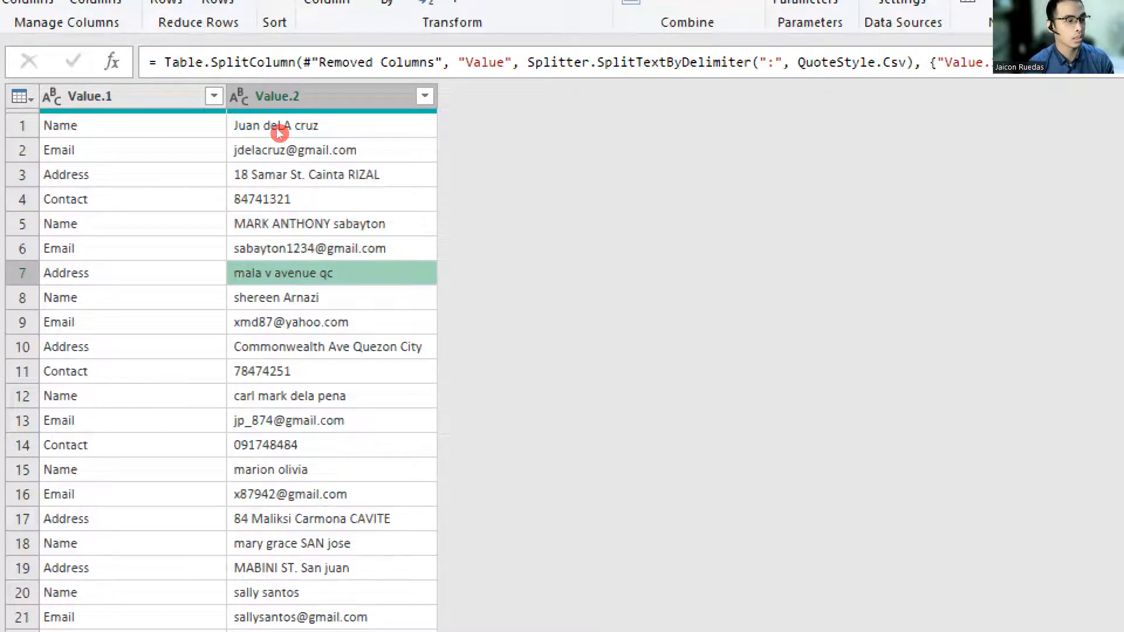
key("Down")
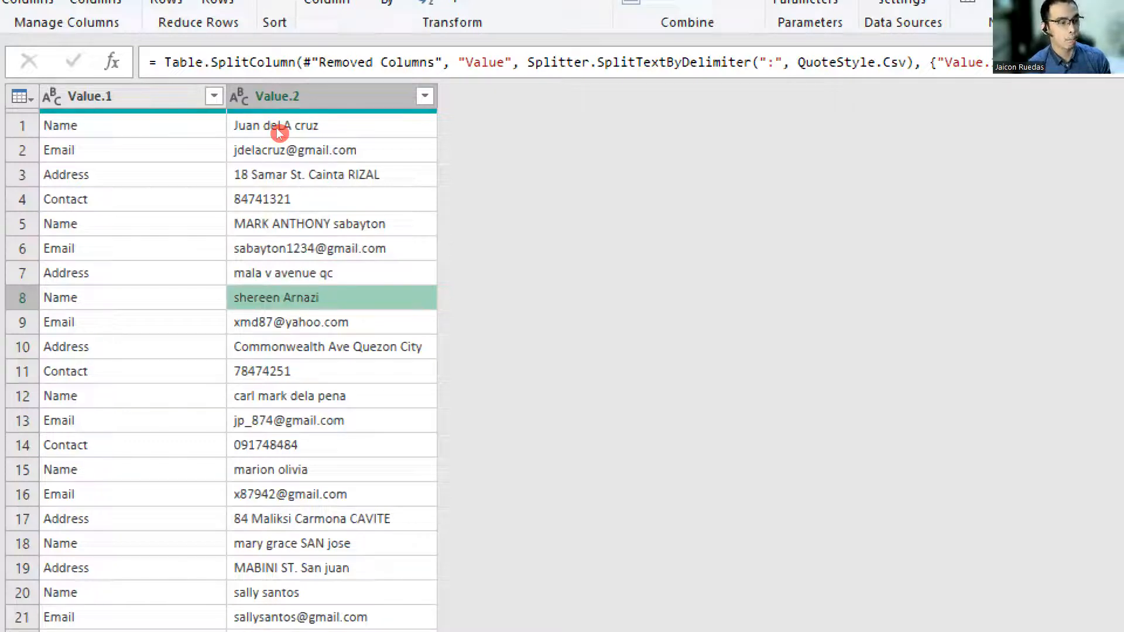
key("Down")
key("Down")
key("Up")
key("Down")
key("Down")
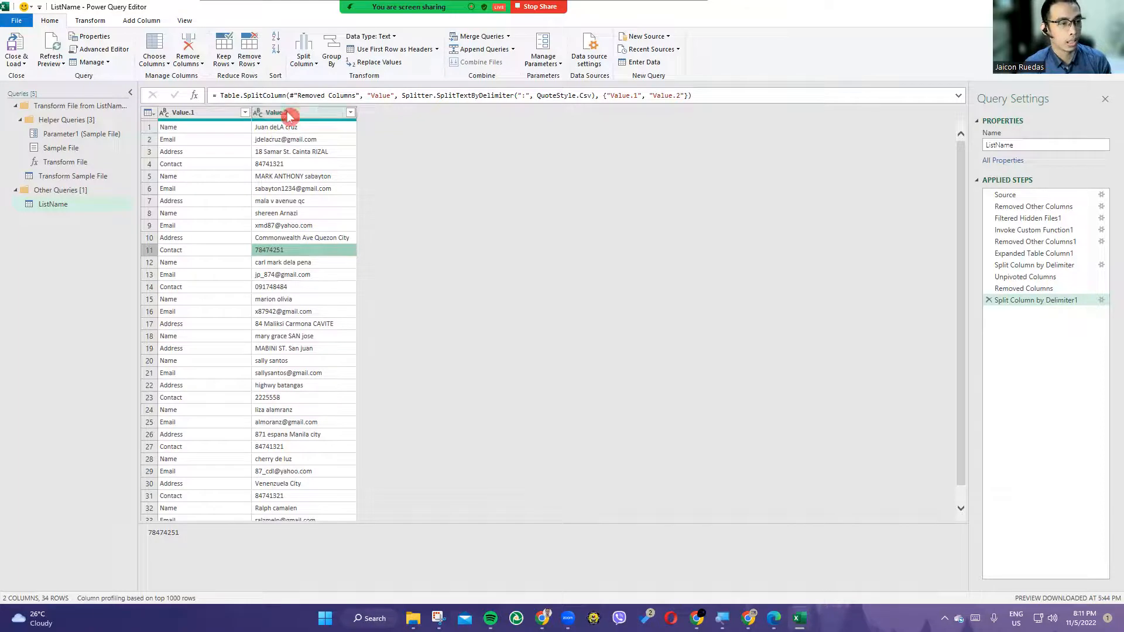
Step: Start a conditional column with the condition that Value.1 equals Name
left_click(287, 113)
left_click(208, 112)
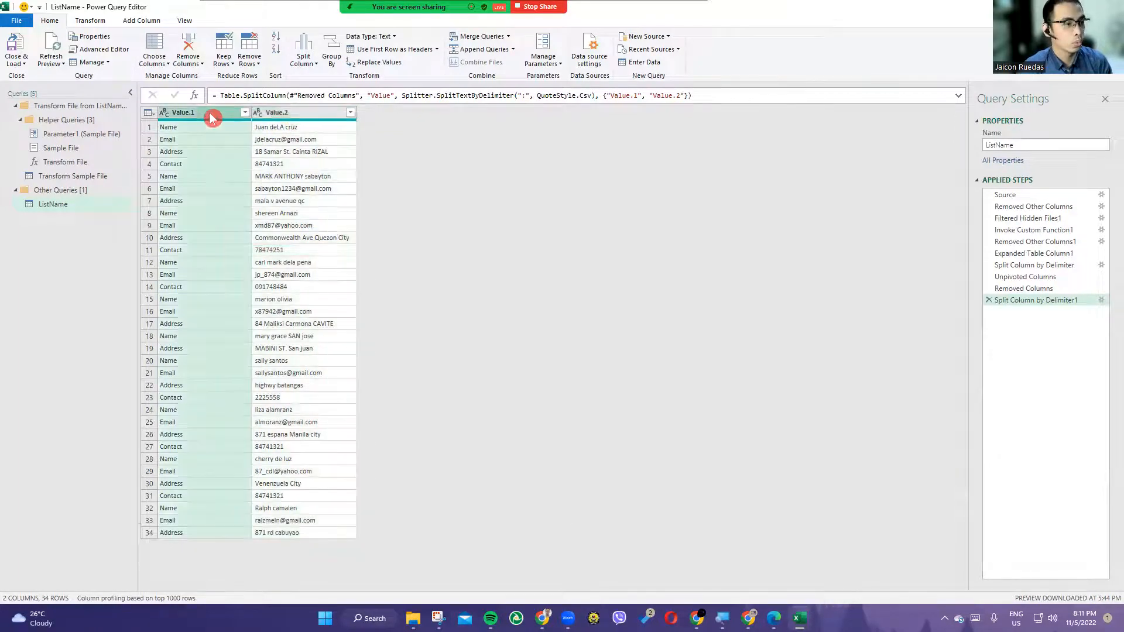
left_click(141, 21)
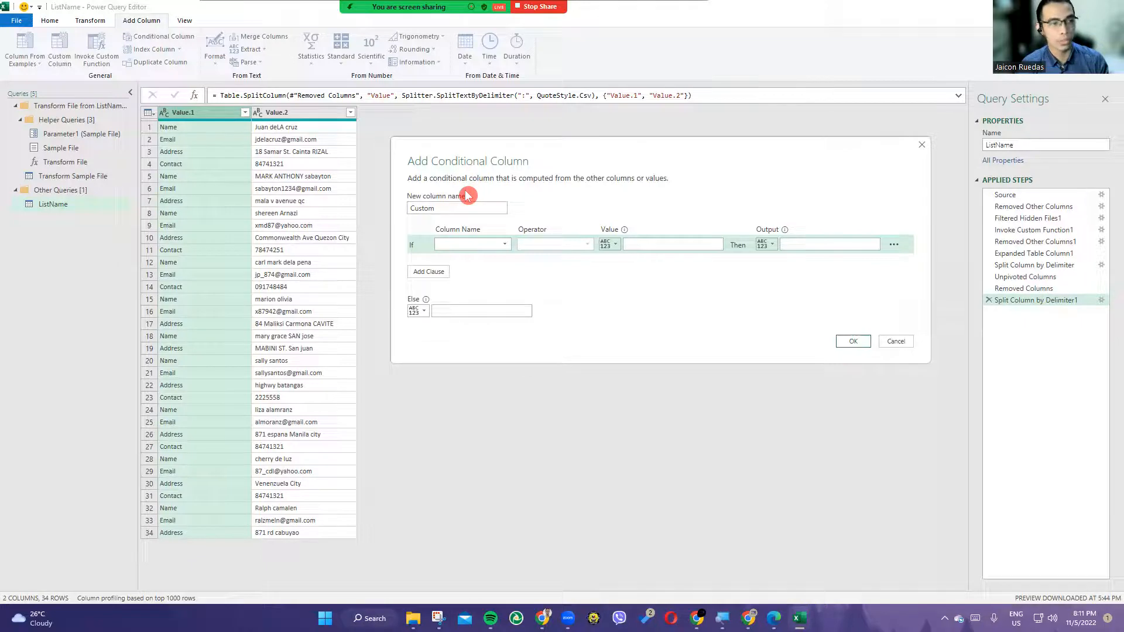
left_click_drag(445, 208, 409, 208)
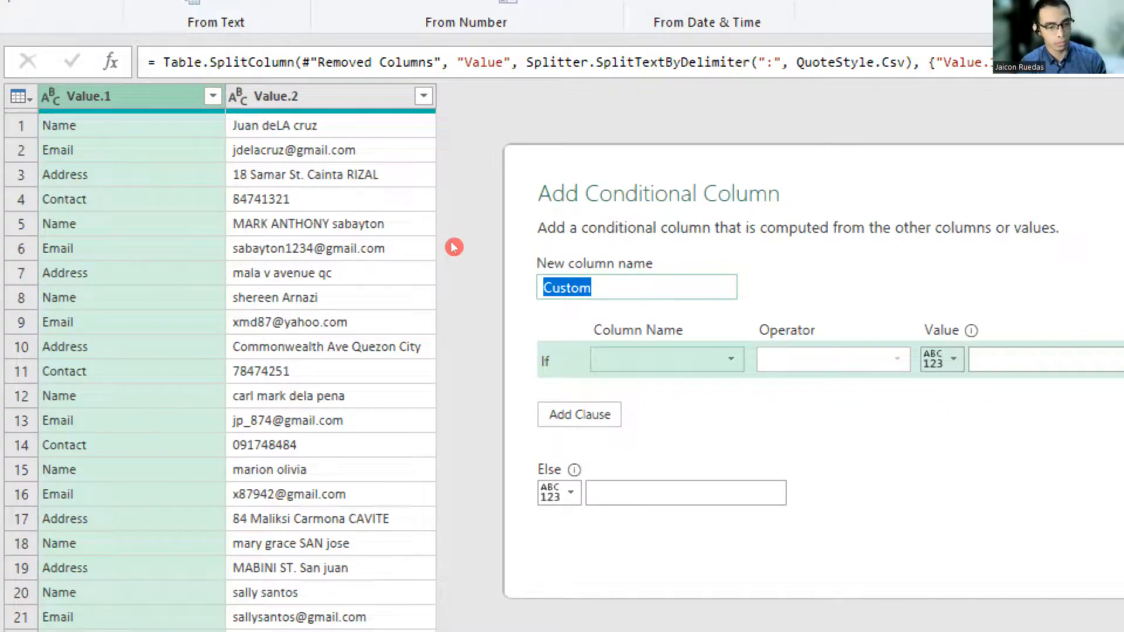
left_click(673, 360)
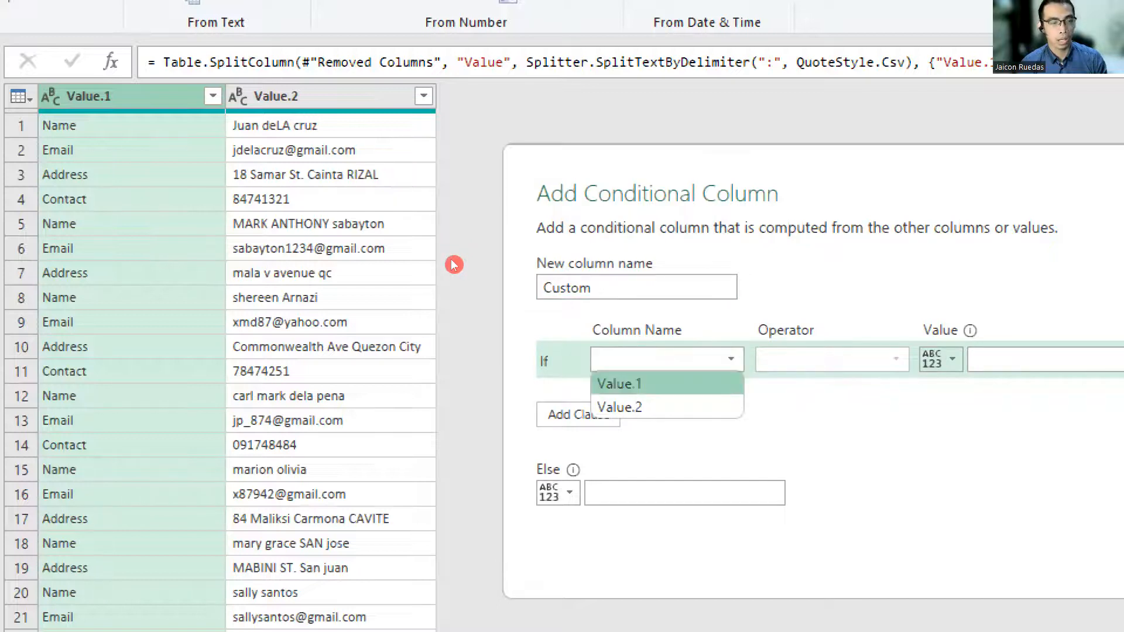
left_click(619, 384)
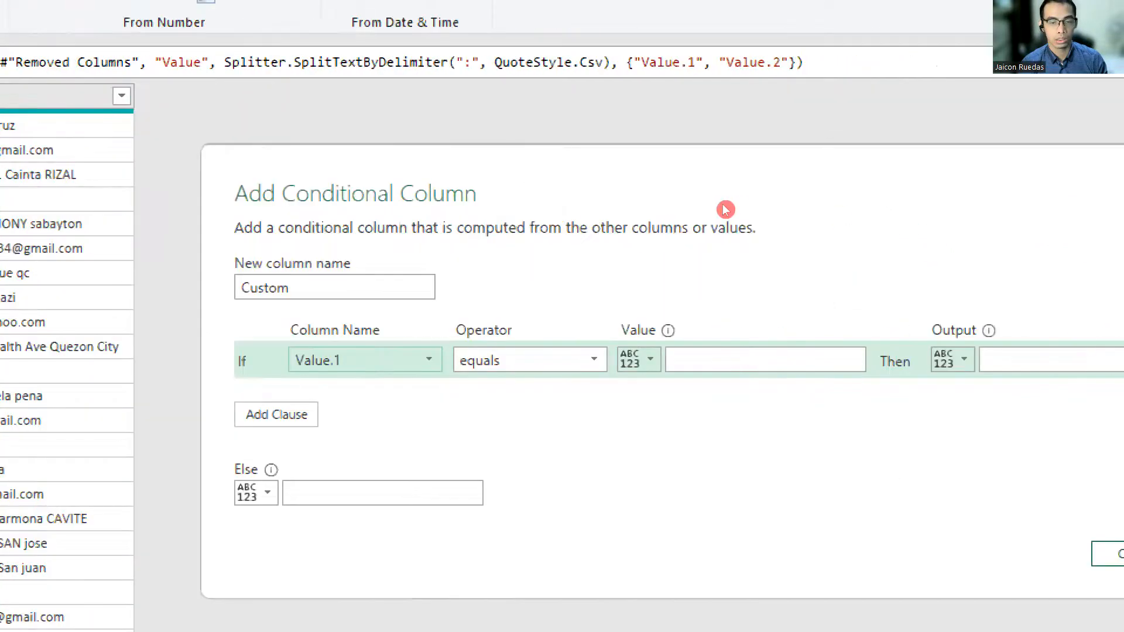
left_click(702, 360)
type("Name")
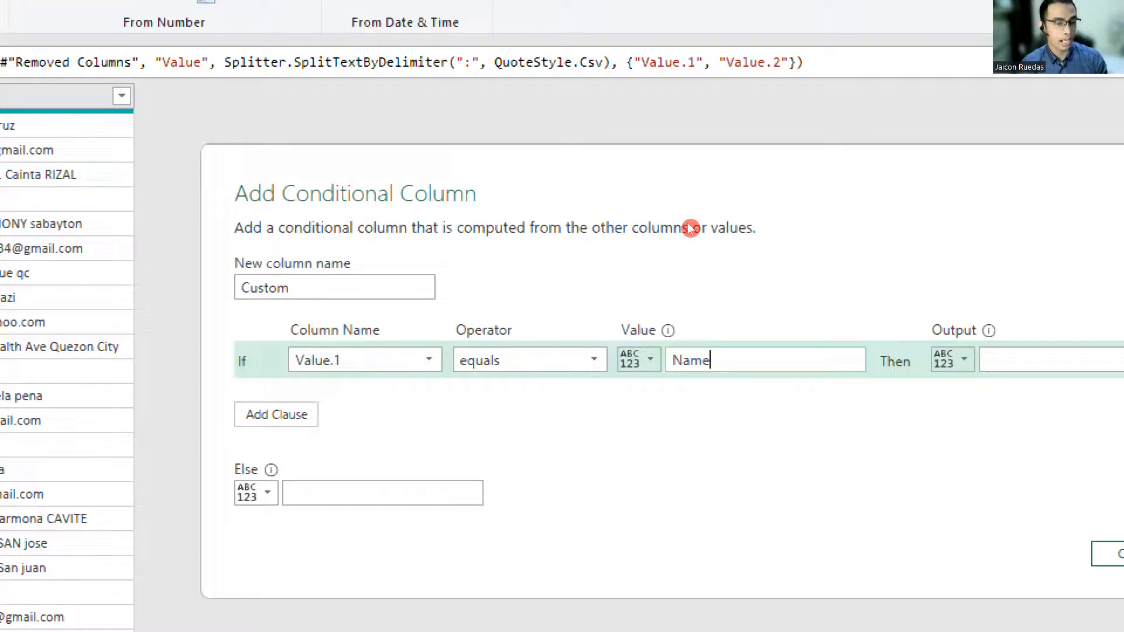
Step: Try the condition value in uppercase as NAME, and restore it to Name
key("BackSpace")
key("BackSpace")
key("BackSpace")
type("AME")
key("BackSpace")
key("BackSpace")
key("BackSpace")
type("ame")
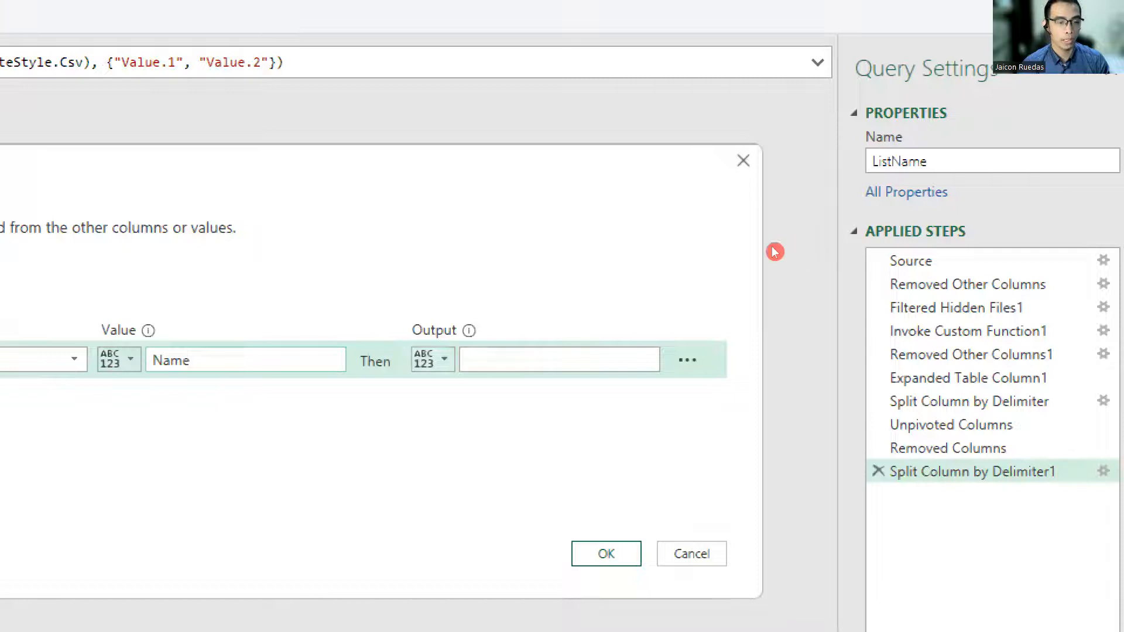
Step: Set the condition's output to the Value.2 column, leave Else empty, and create the conditional column
key("Tab")
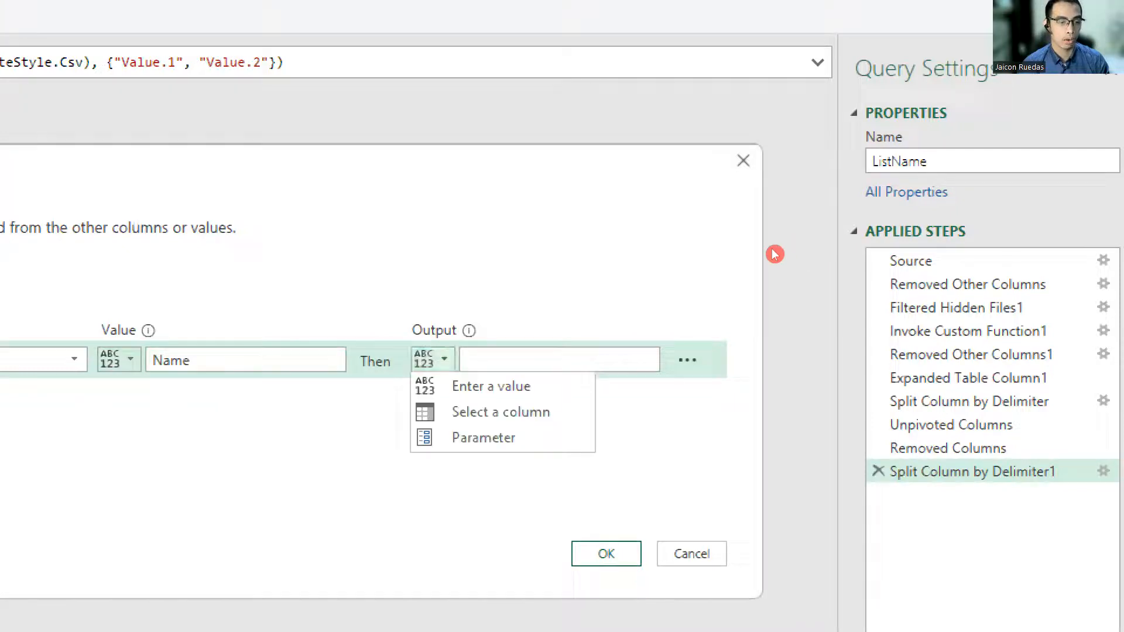
key("Down")
key("Down")
key("Return")
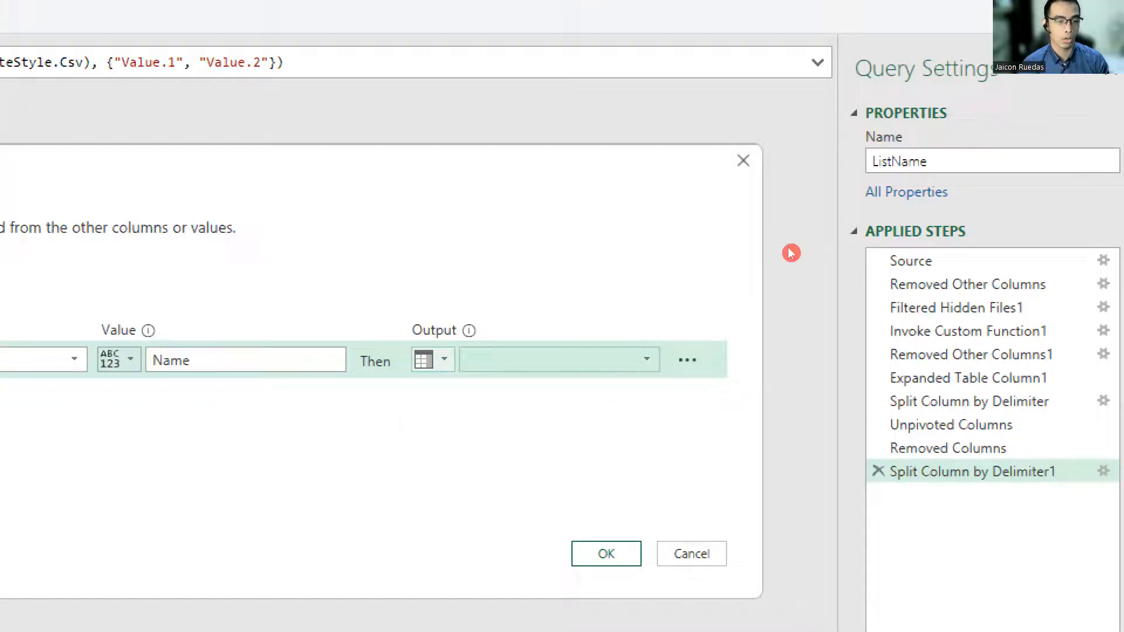
key("Tab")
key("Down")
key("Return")
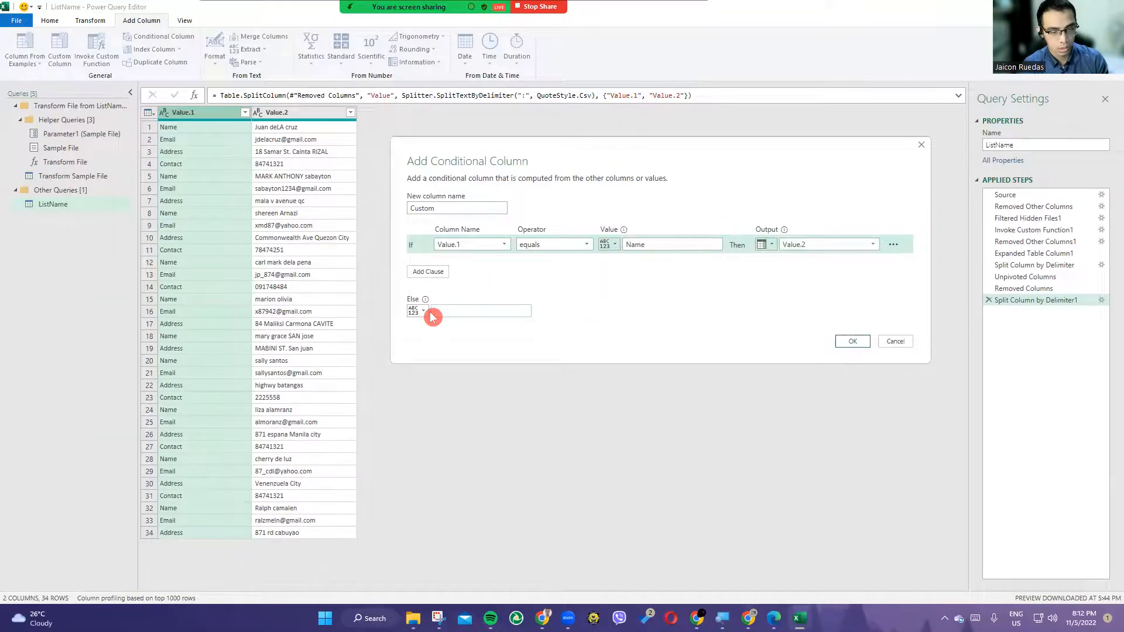
left_click(852, 341)
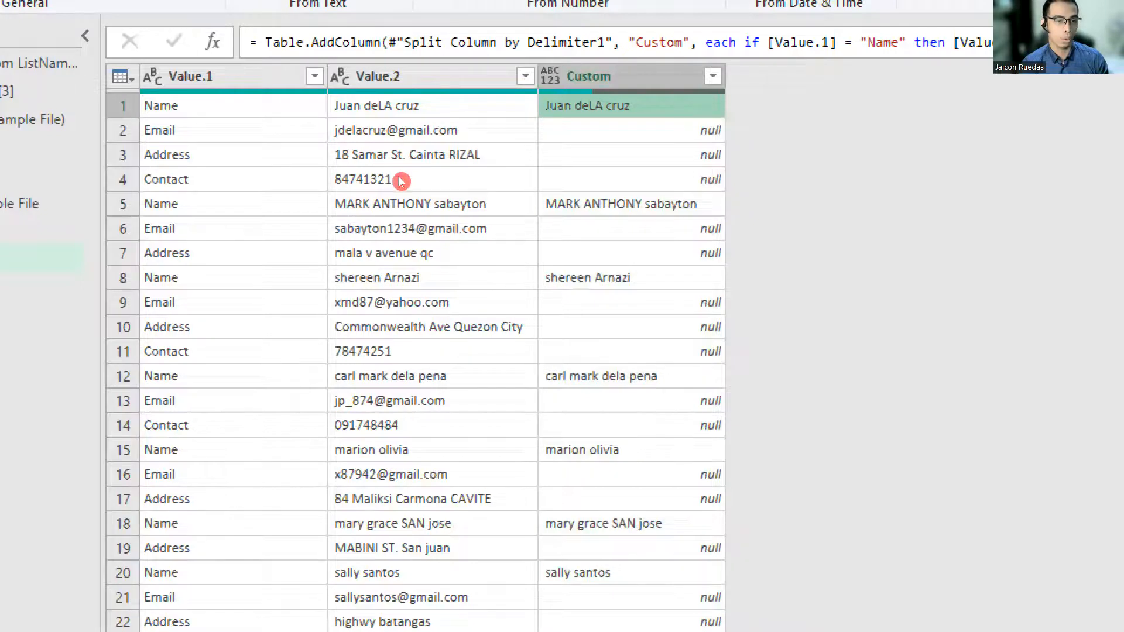
Step: Examine the Custom column's entries in rows 1 to 9 against the Value.1 labels
key("Down")
key("Down")
key("Down")
key("Down")
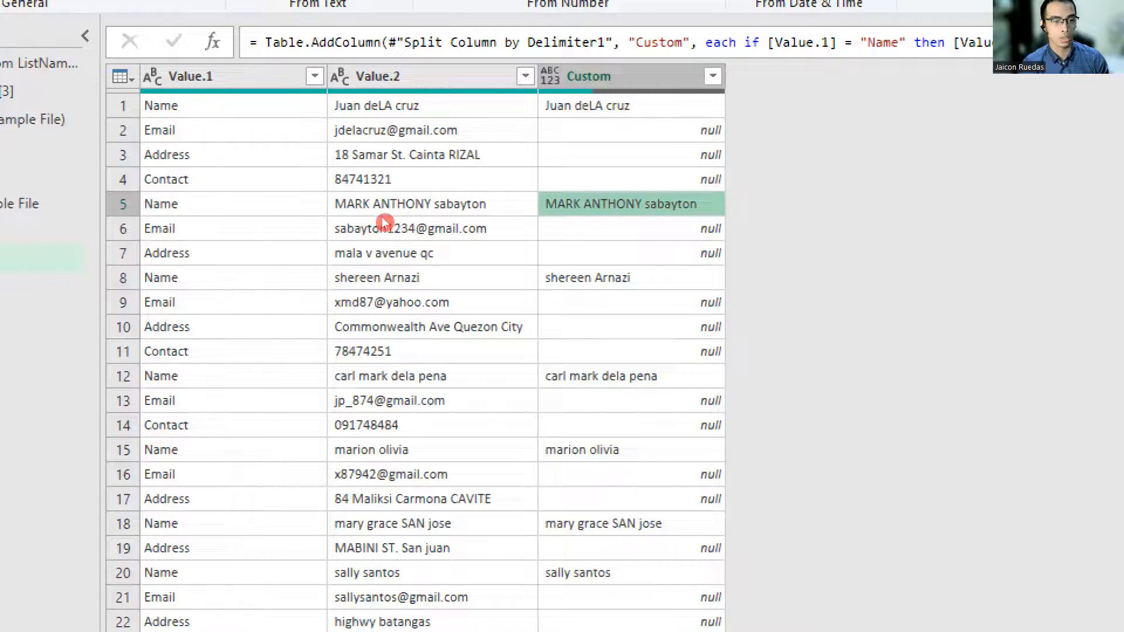
key("Down")
key("Down")
key("Down")
key("Down")
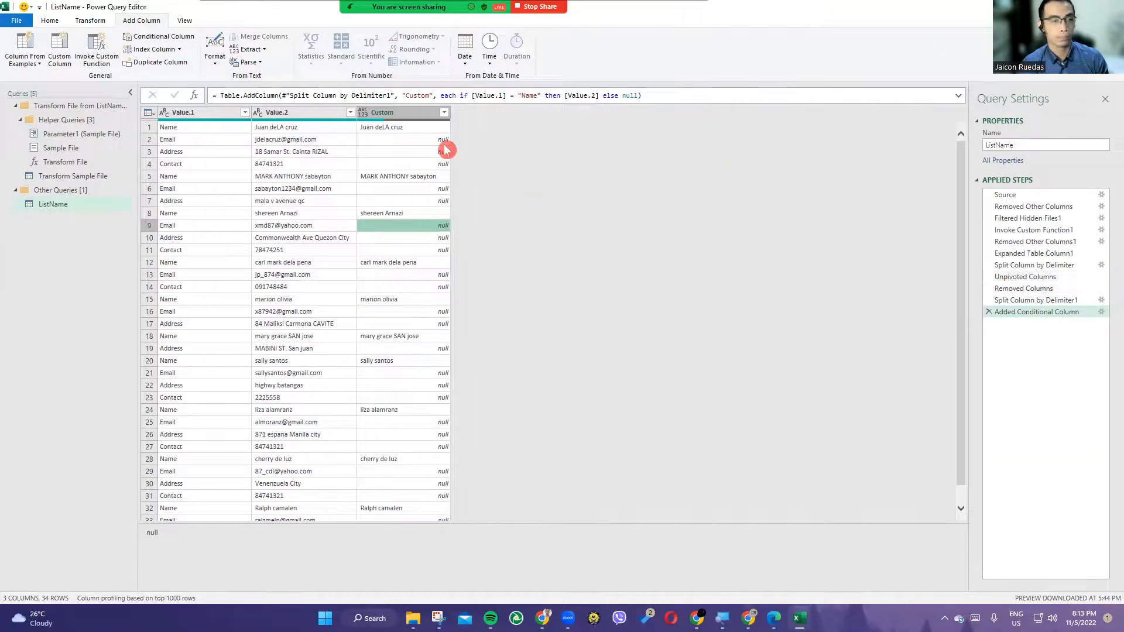
Step: Fill the Custom column down so that each record's name repeats on all of its rows
left_click(402, 115)
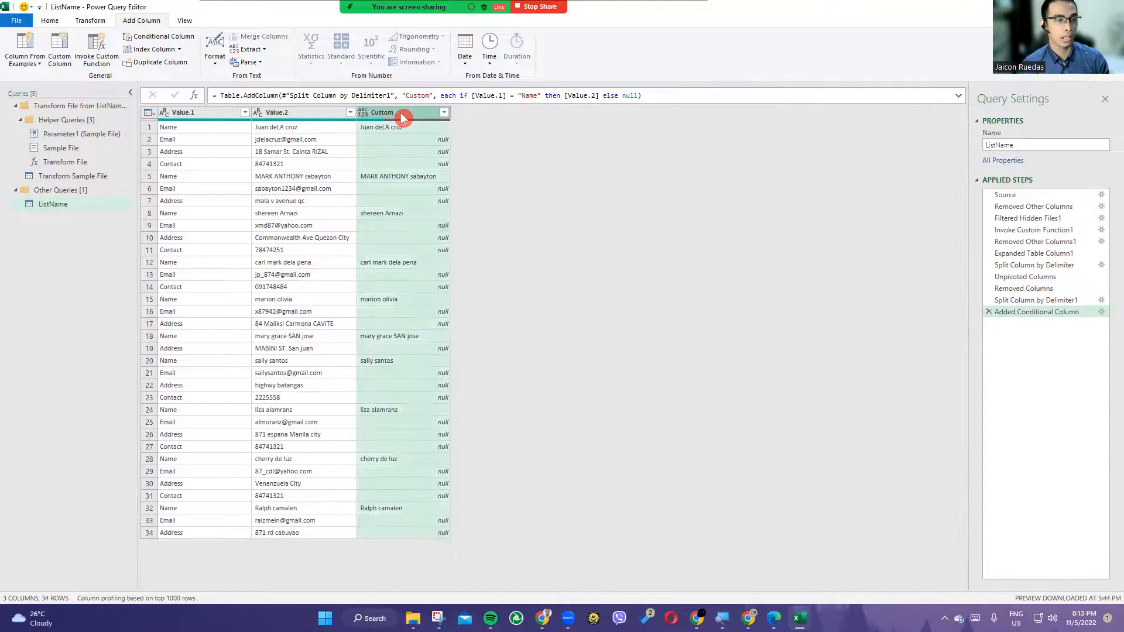
right_click(402, 117)
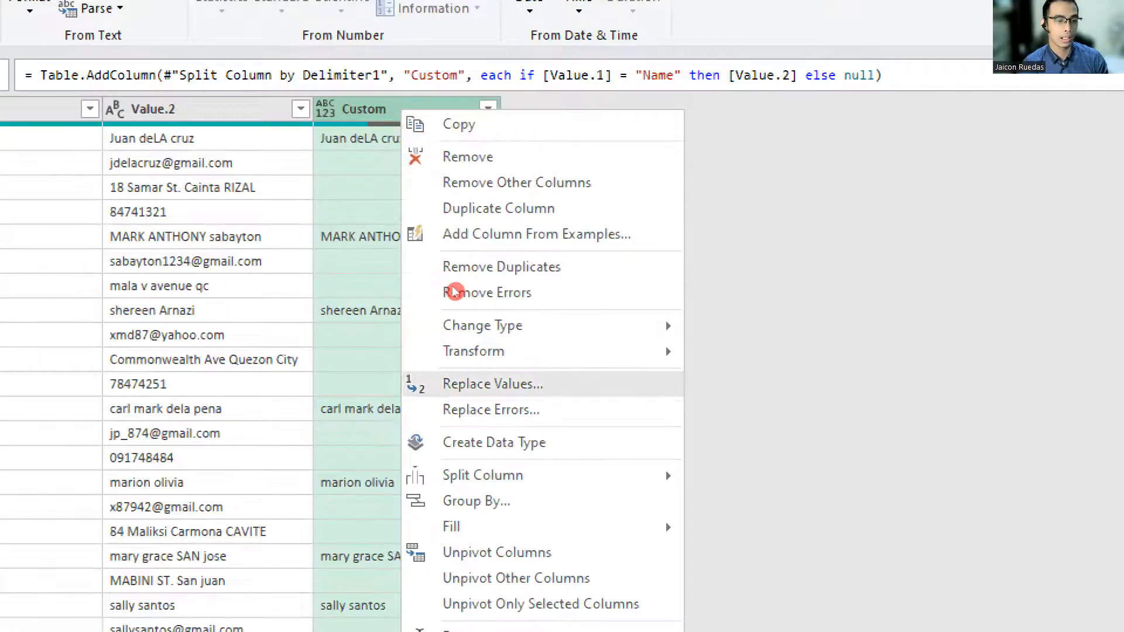
mouse_move(451, 527)
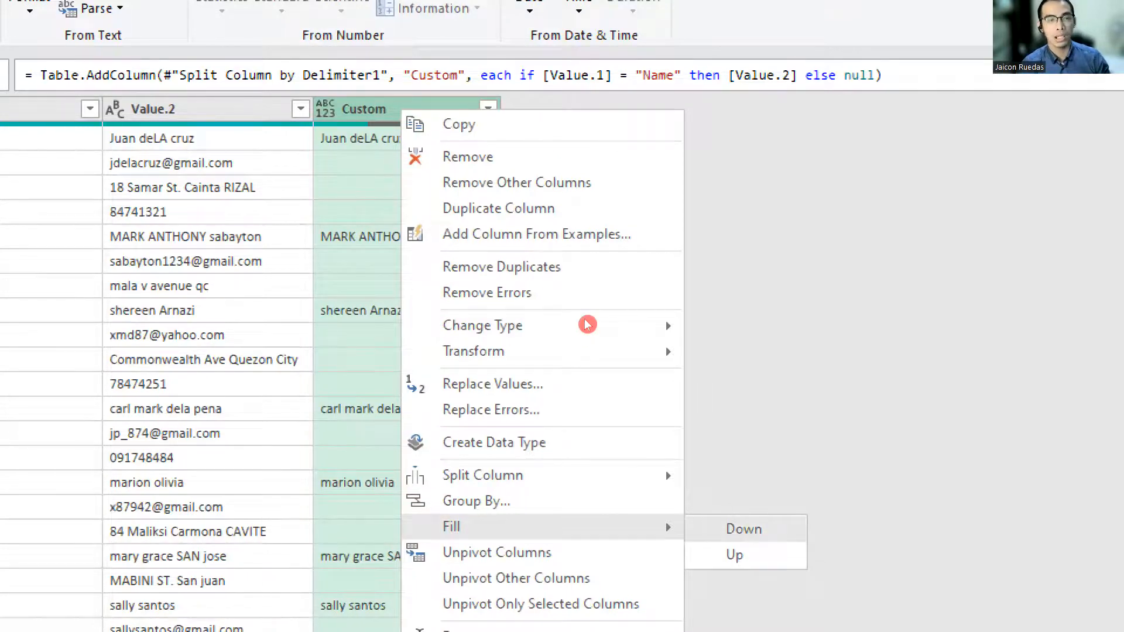
left_click(744, 530)
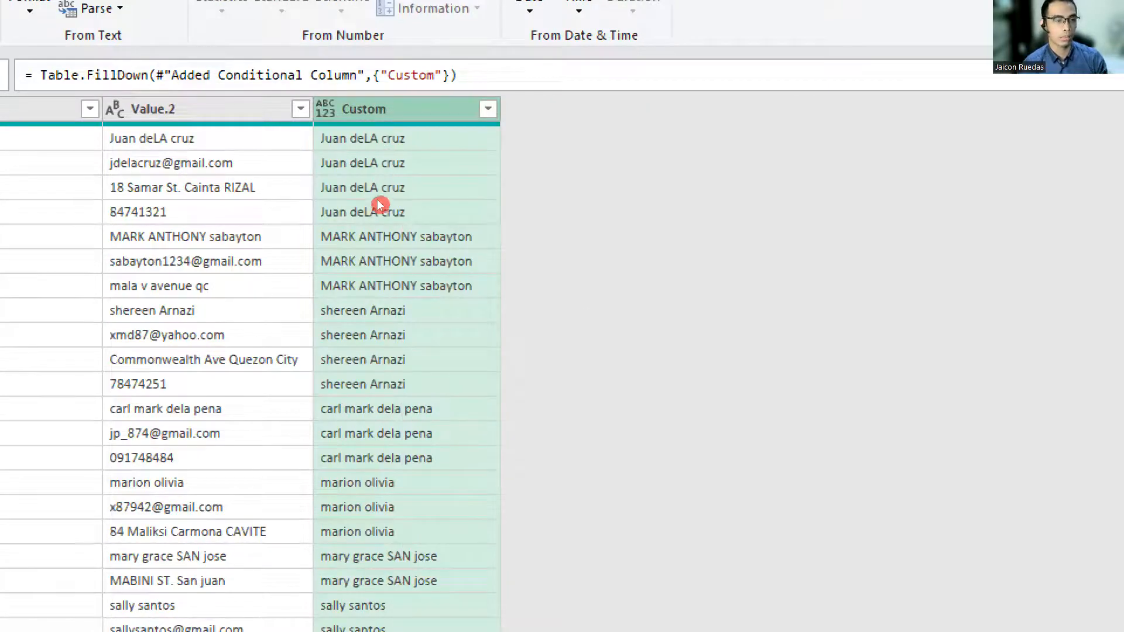
scroll(373, 342, "down", 4)
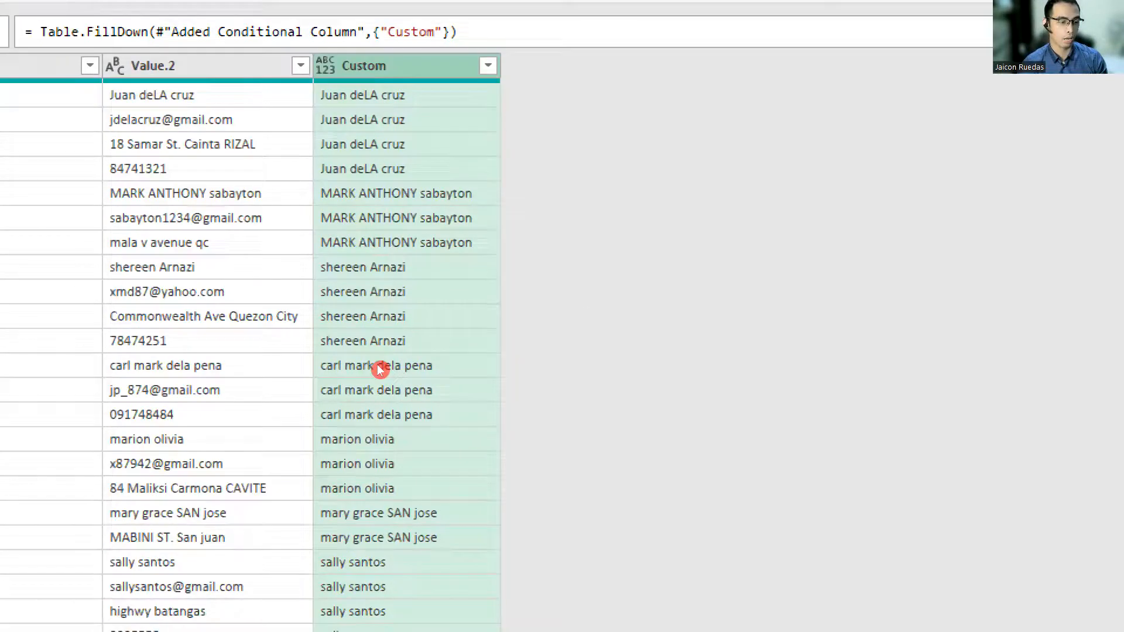
scroll(381, 493, "down", 2)
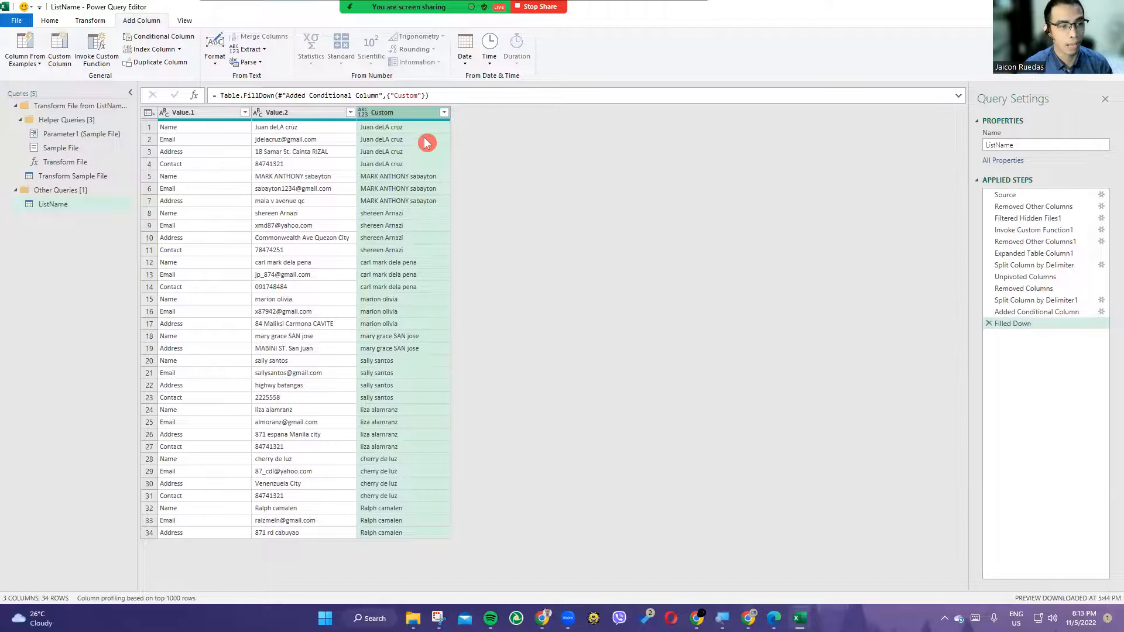
left_click(408, 166)
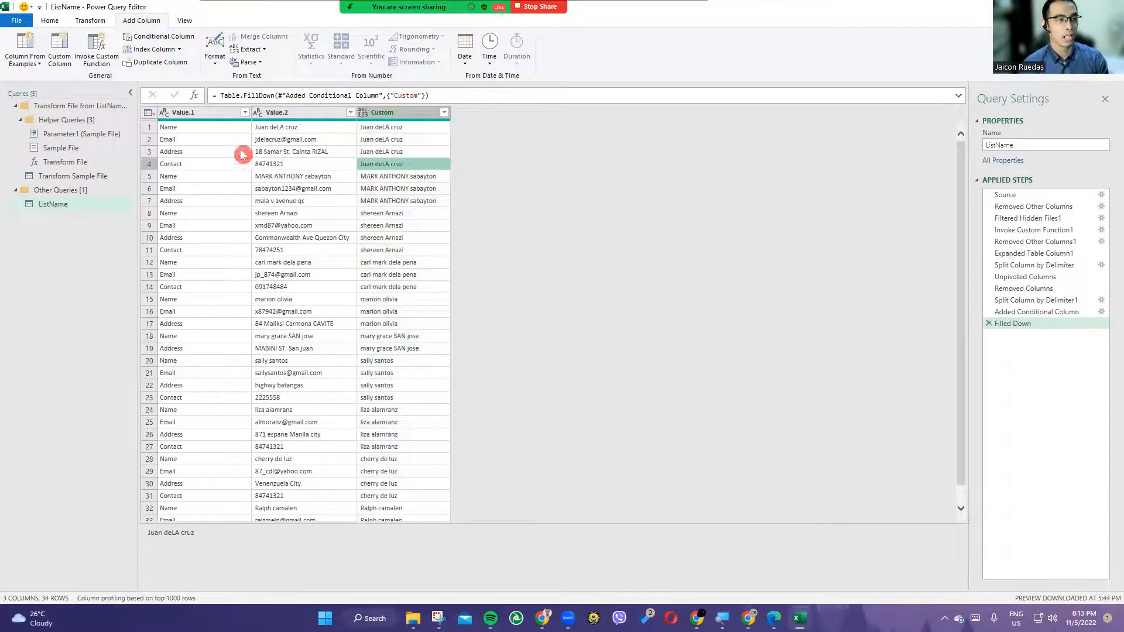
Step: Pivot the Value.1 column using Value.2 as the values column, with the aggregate function set to Don't Aggregate
left_click(183, 116)
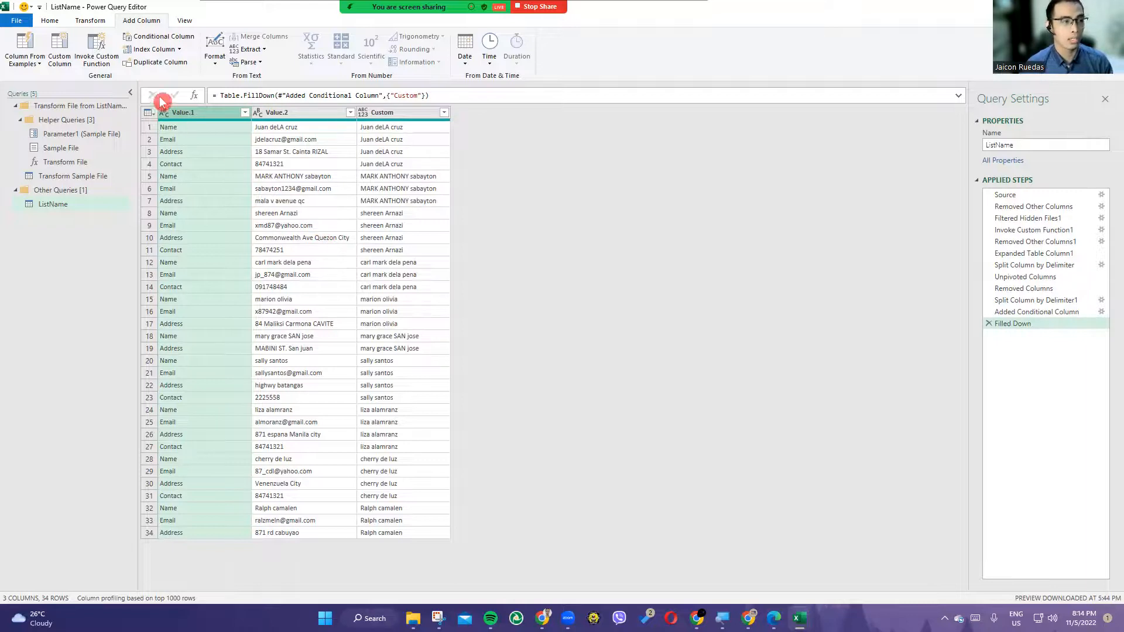
right_click(185, 114)
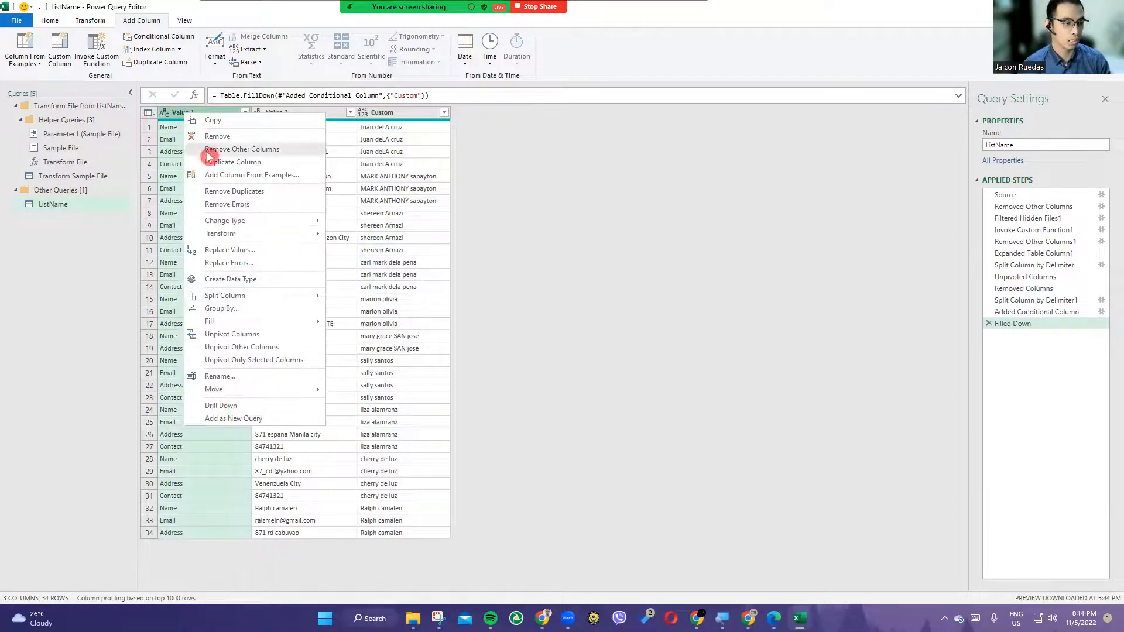
left_click(369, 264)
left_click(213, 117)
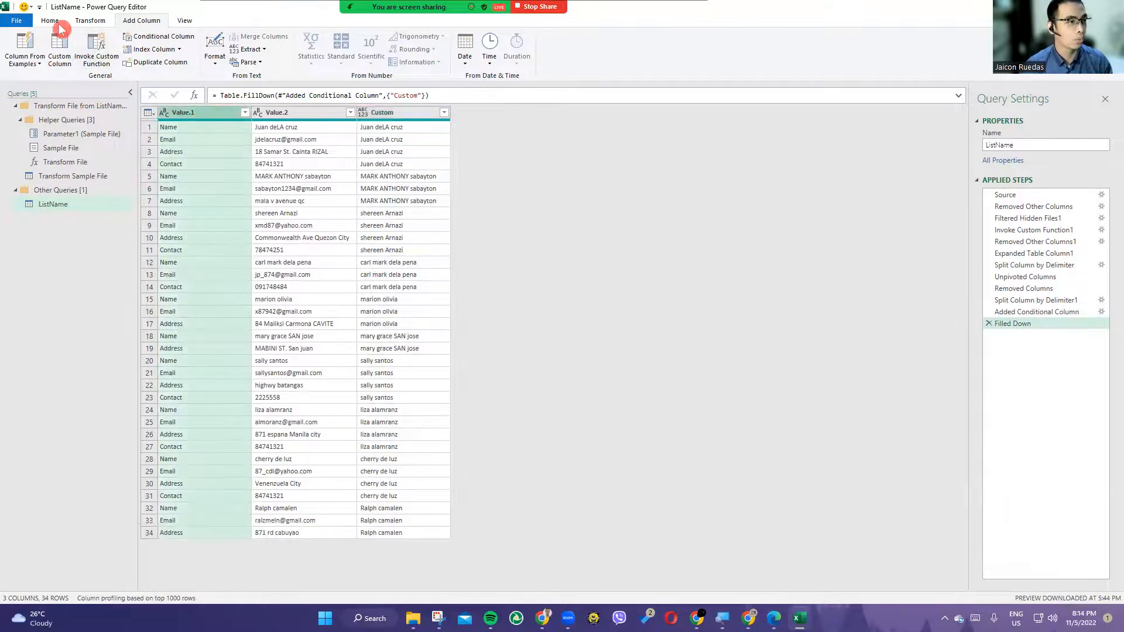
left_click(92, 22)
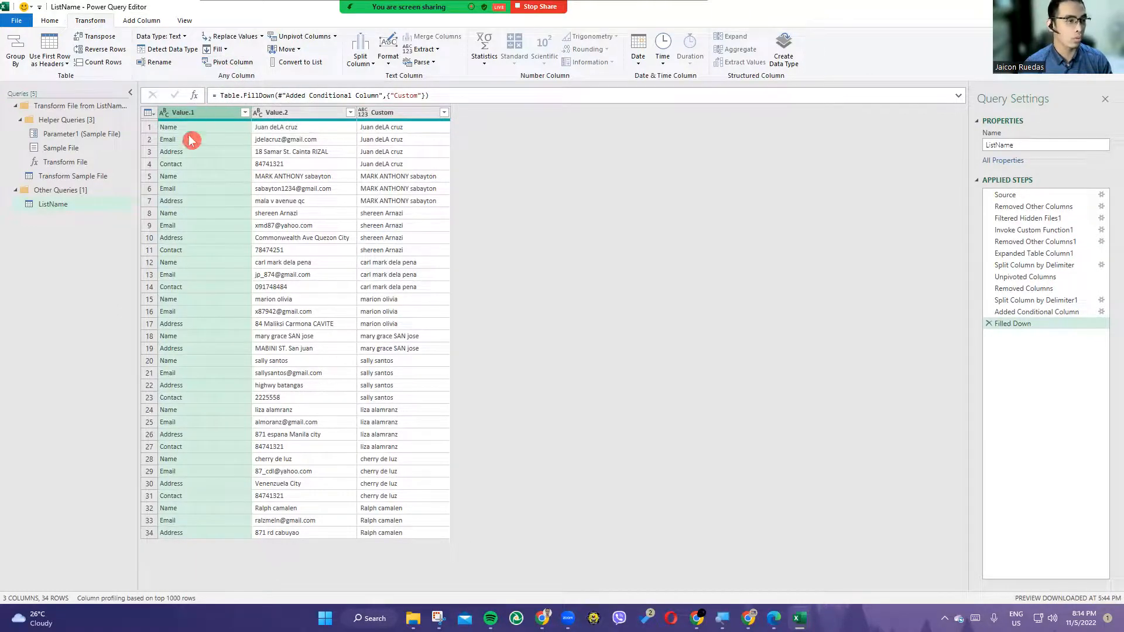
left_click(229, 68)
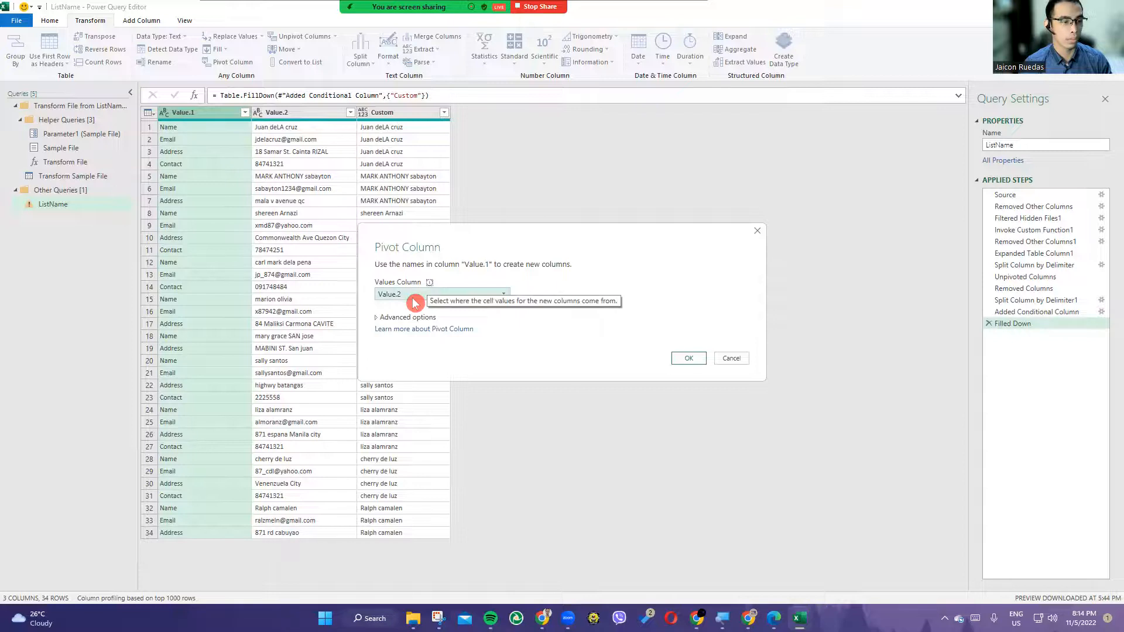
left_click(378, 318)
left_click(393, 342)
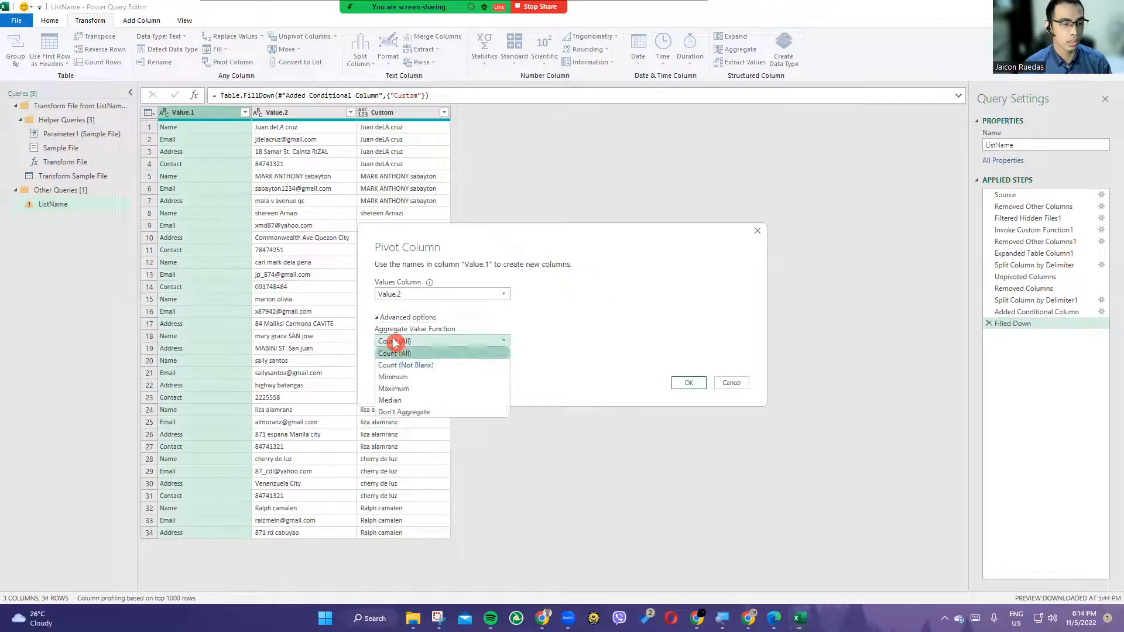
left_click(398, 412)
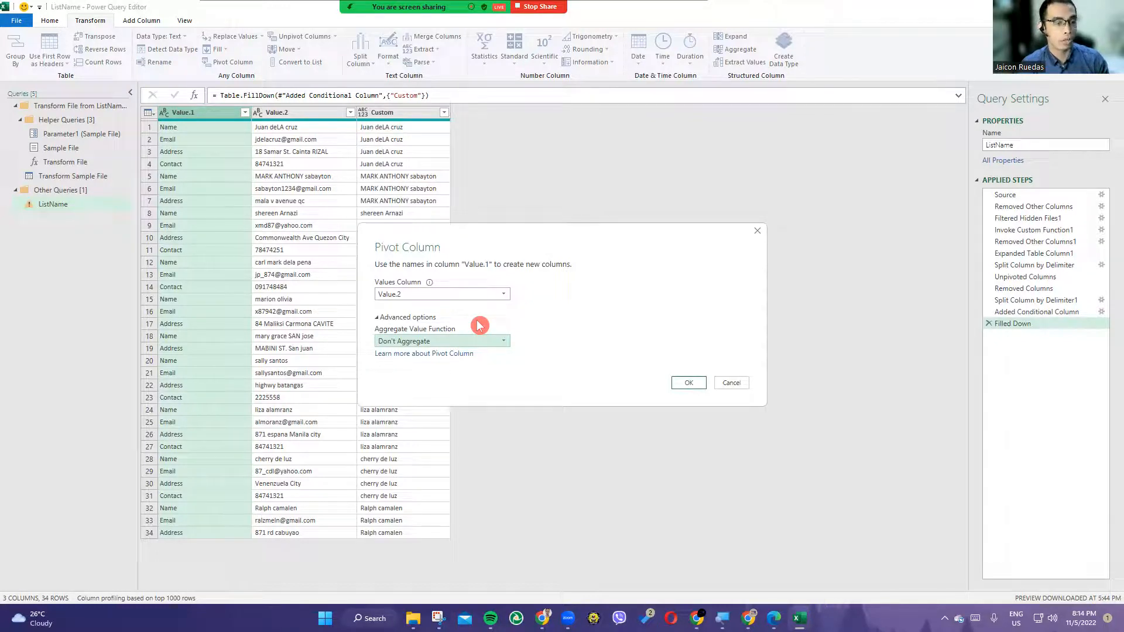
left_click(689, 383)
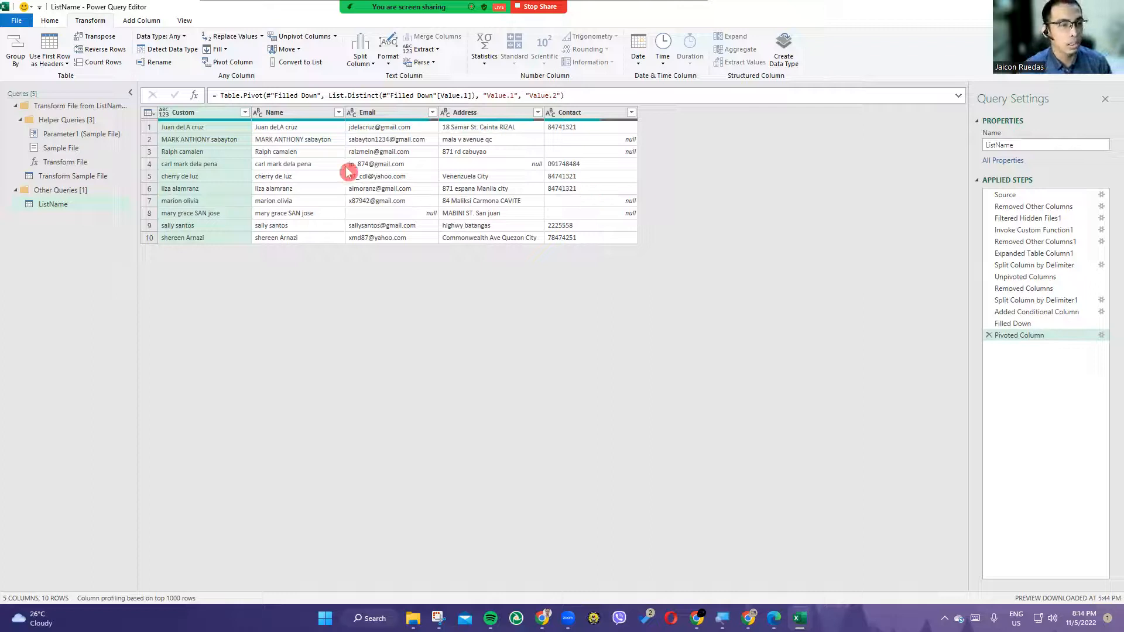
Step: Examine the pivoted Name, Email, Address and Contact columns and compare them with the labels in the Filled Down step
left_click(292, 115)
left_click(387, 115)
left_click(477, 113)
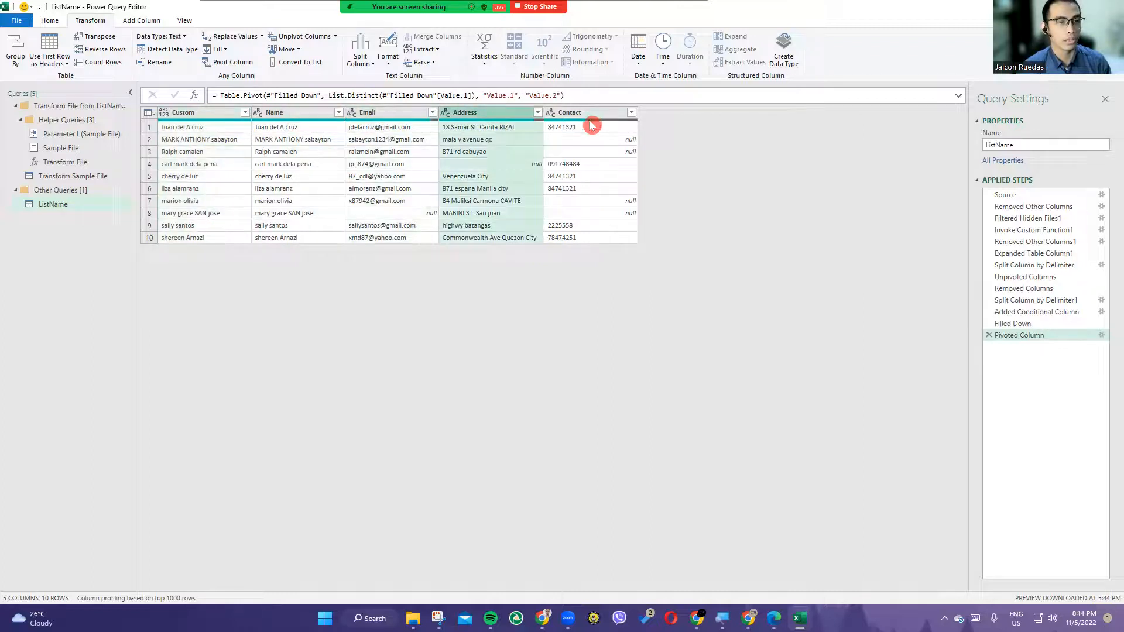
left_click(596, 115)
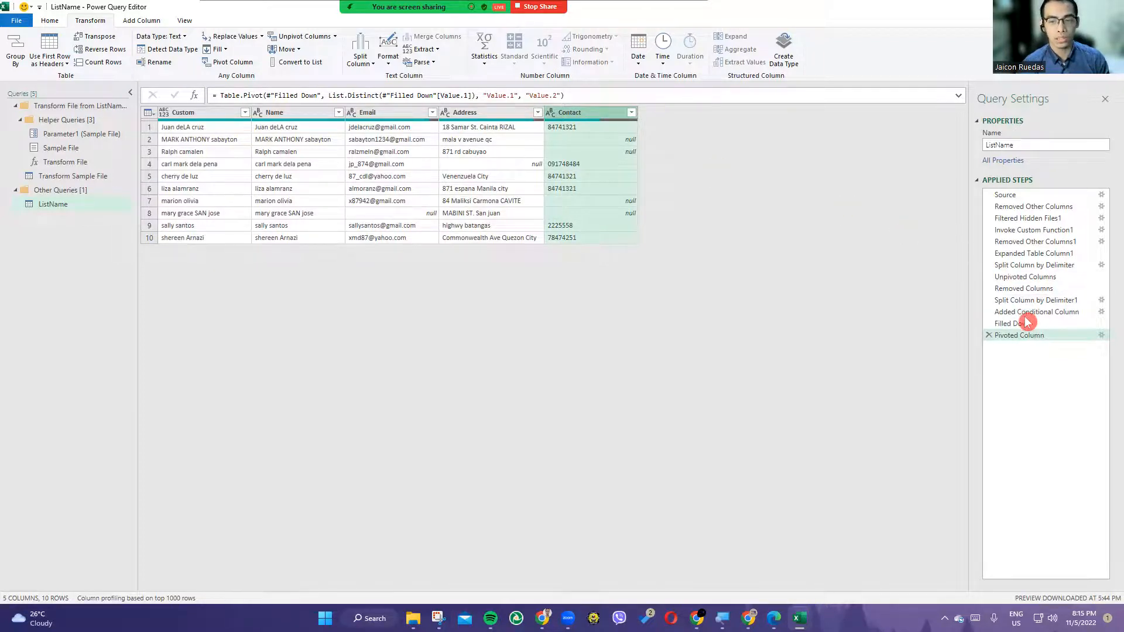
left_click(1019, 323)
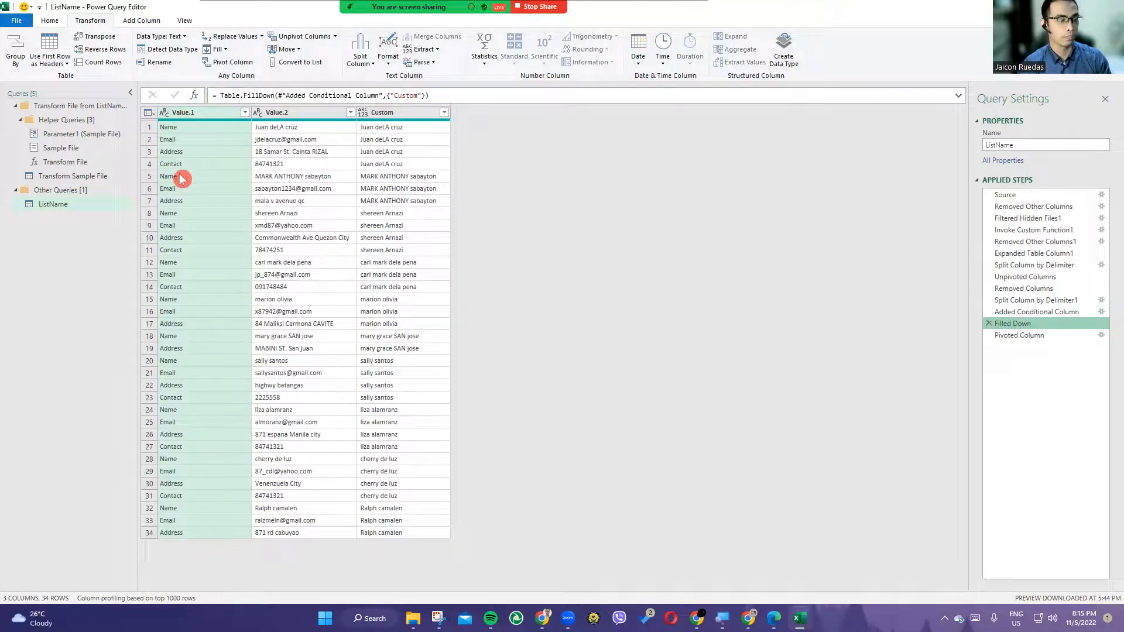
left_click(183, 126)
left_click(175, 177)
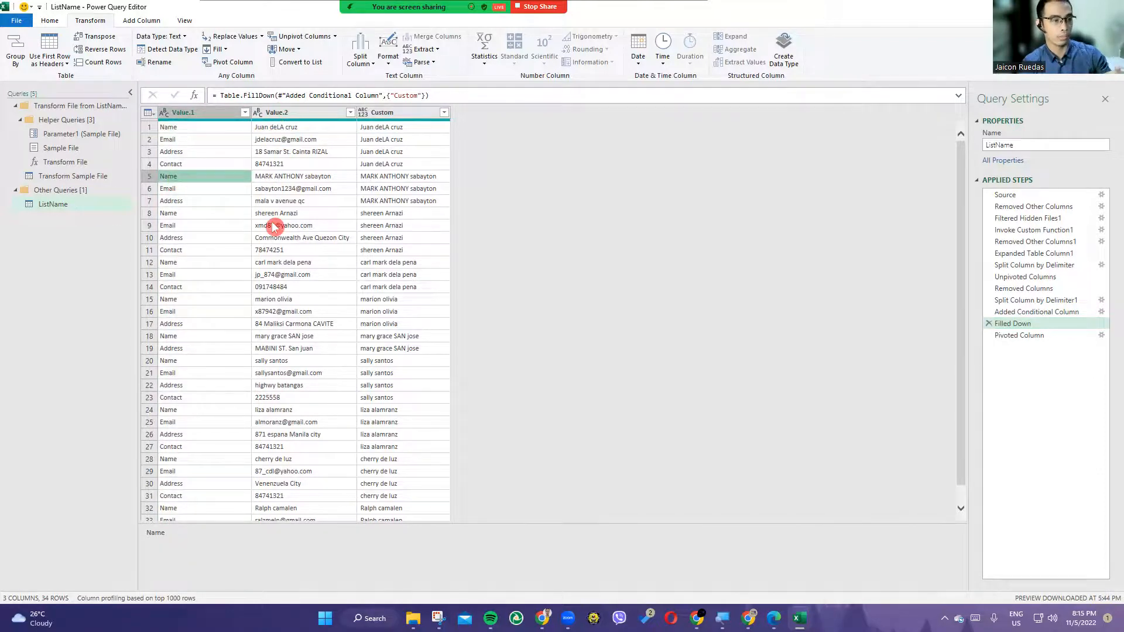
left_click(198, 140)
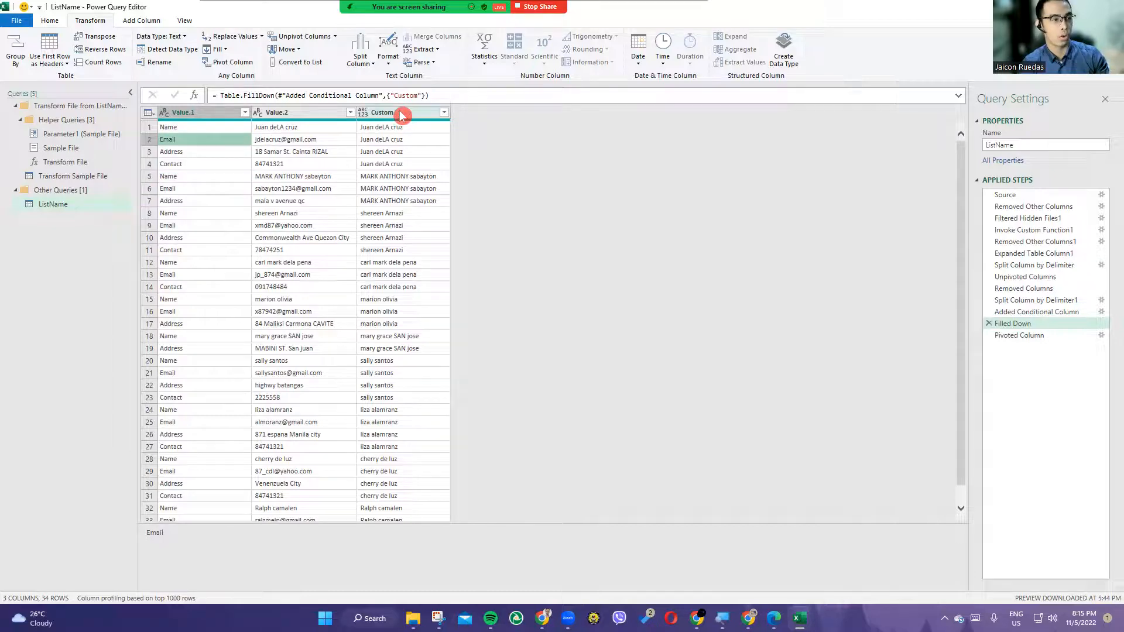
left_click(220, 117)
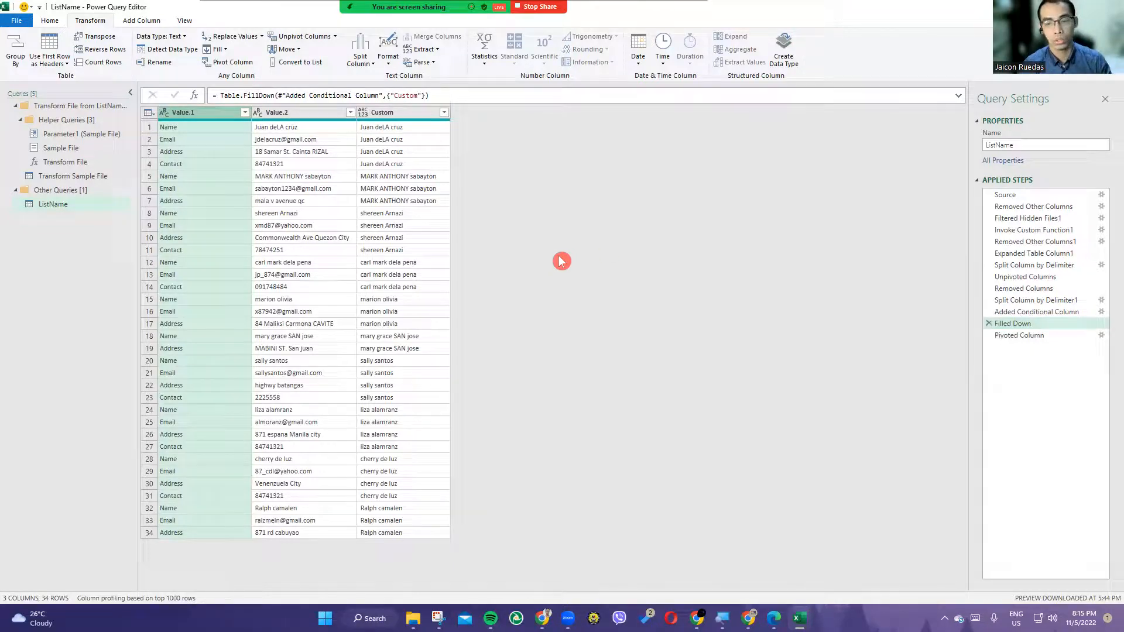
Step: Return to the Pivoted Column step and remove the Custom column
left_click(1013, 339)
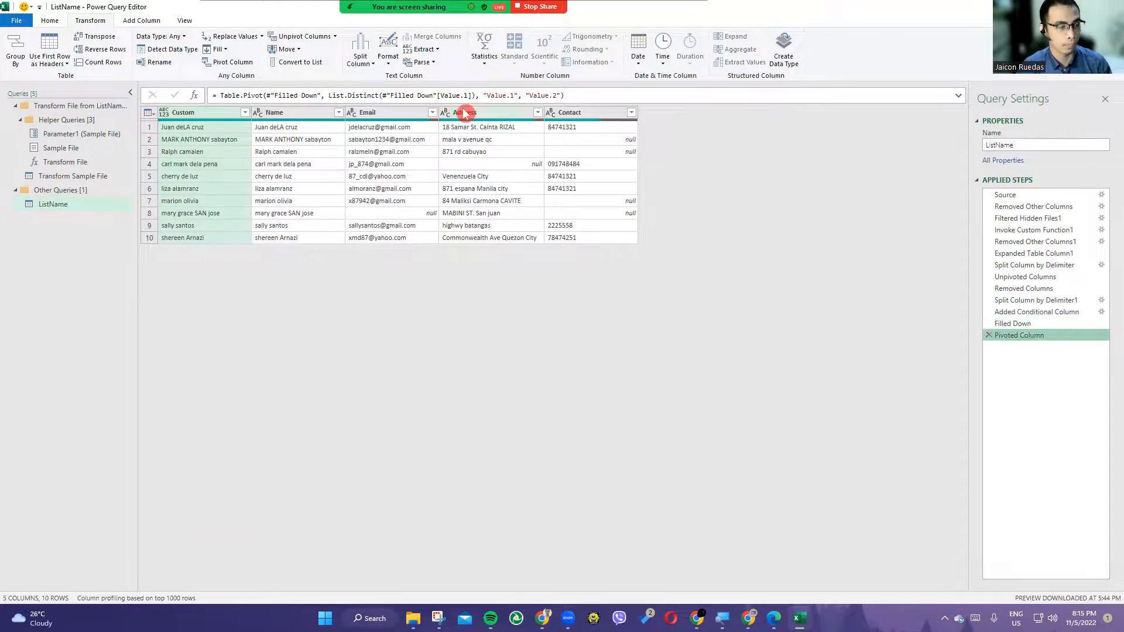
right_click(202, 117)
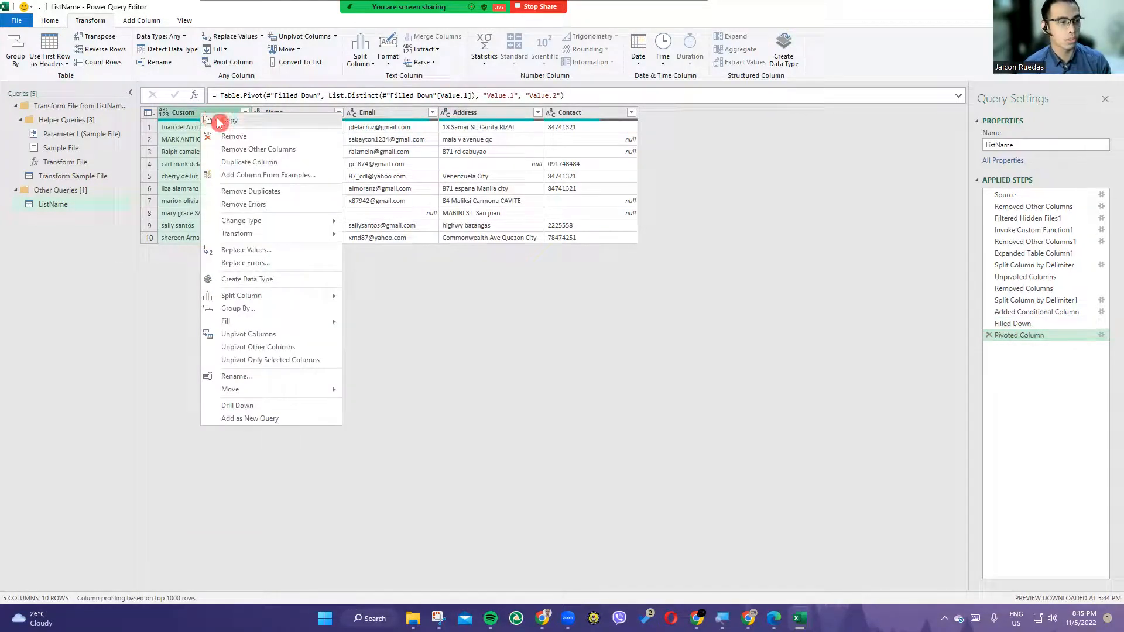
left_click(233, 138)
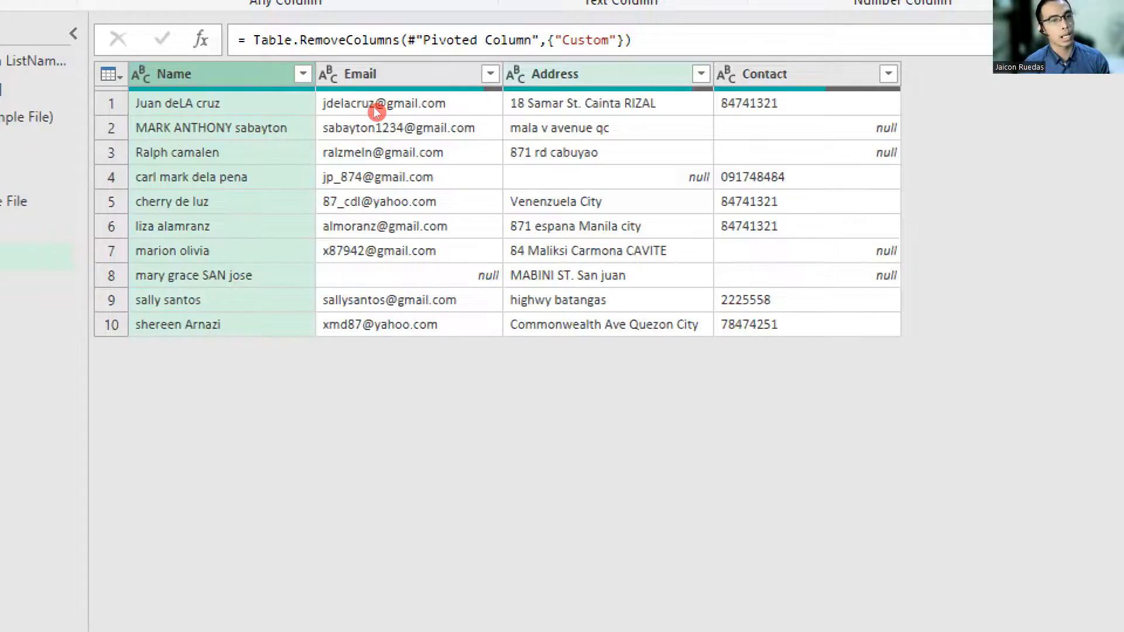
Step: Capitalize each word in the Name and Address columns
left_click(555, 75, "ctrl")
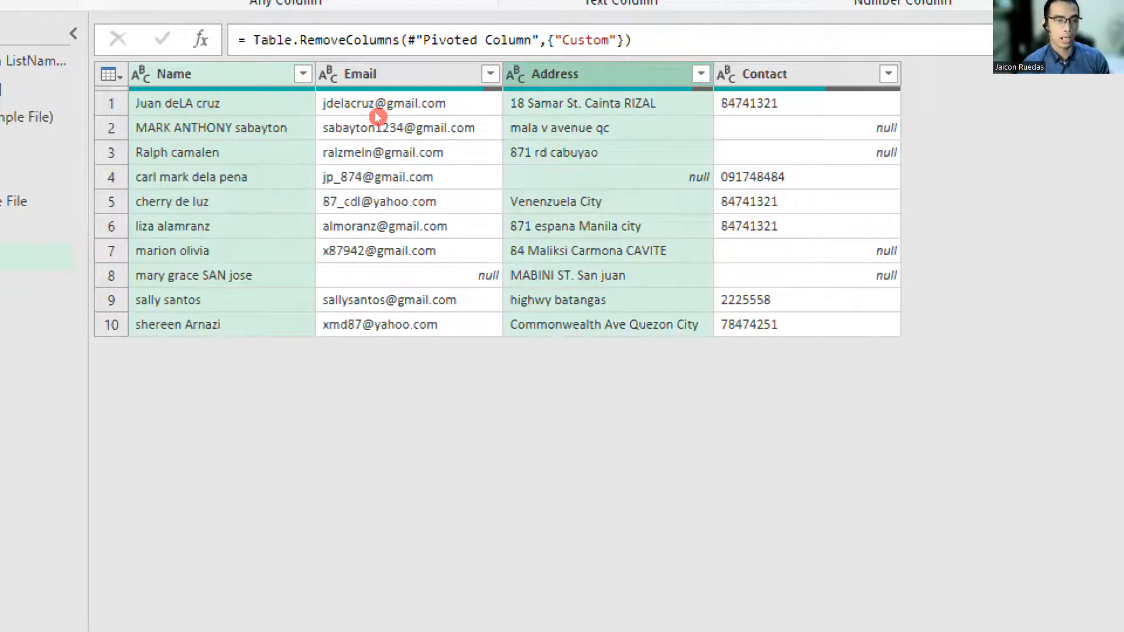
right_click(564, 75)
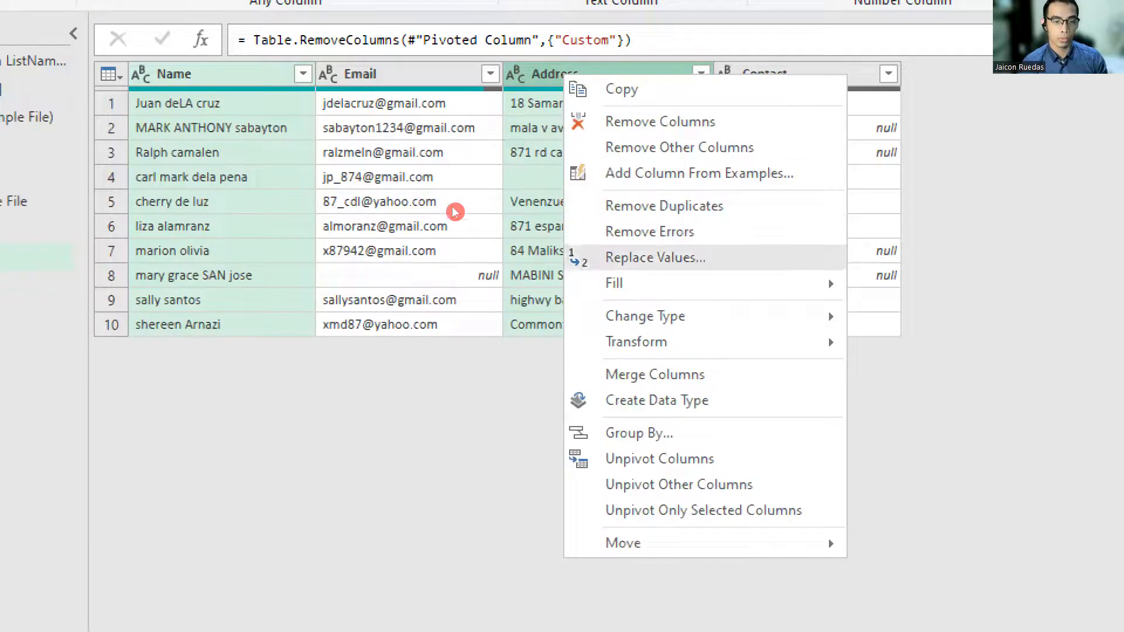
mouse_move(637, 342)
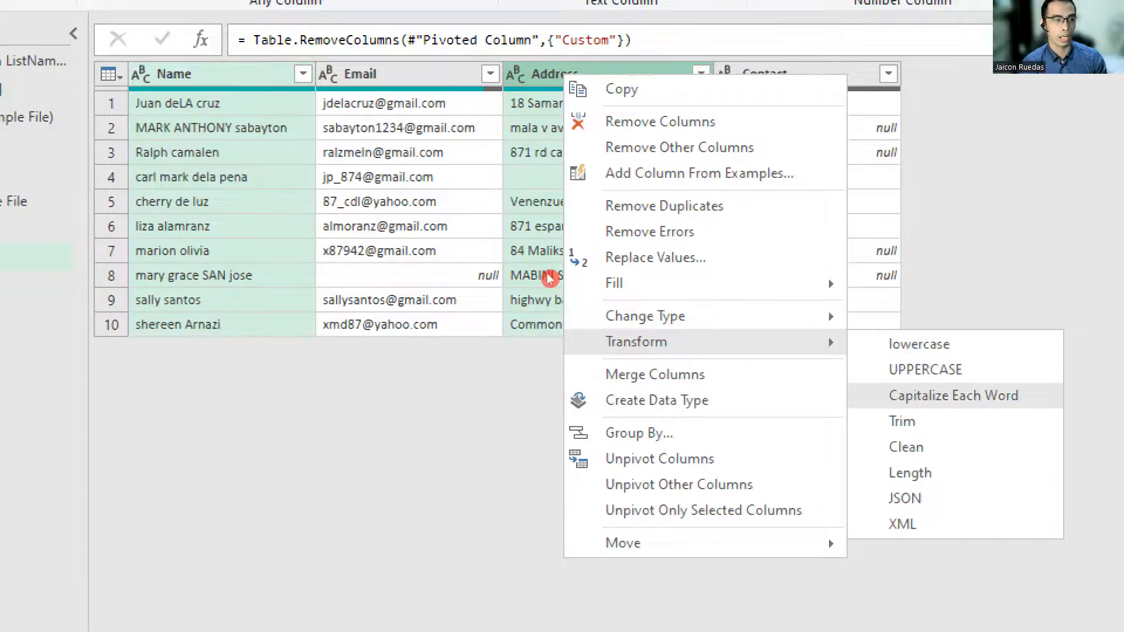
left_click(953, 396)
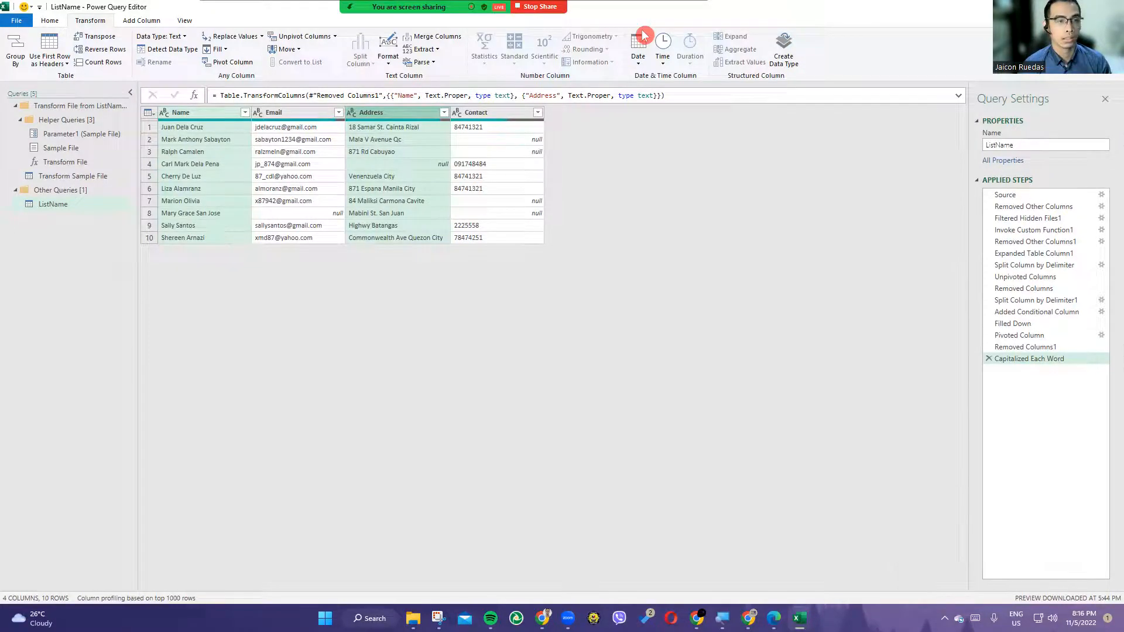
Step: Close the query editor and load the ListName query into the workbook
key("super+Down")
left_click(264, 98)
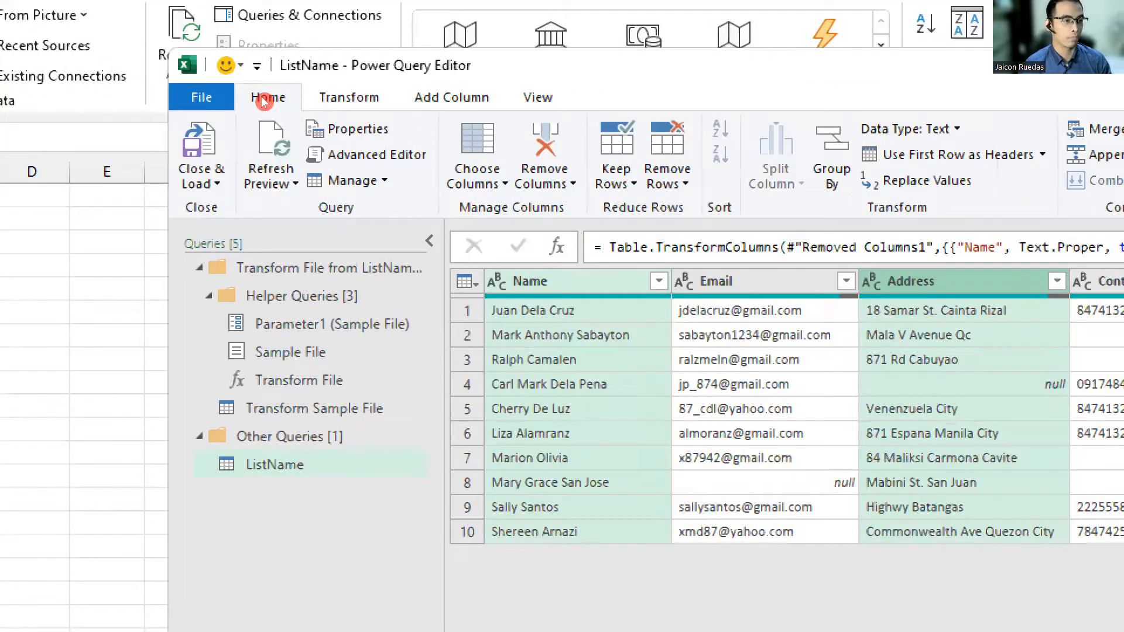
left_click(233, 132)
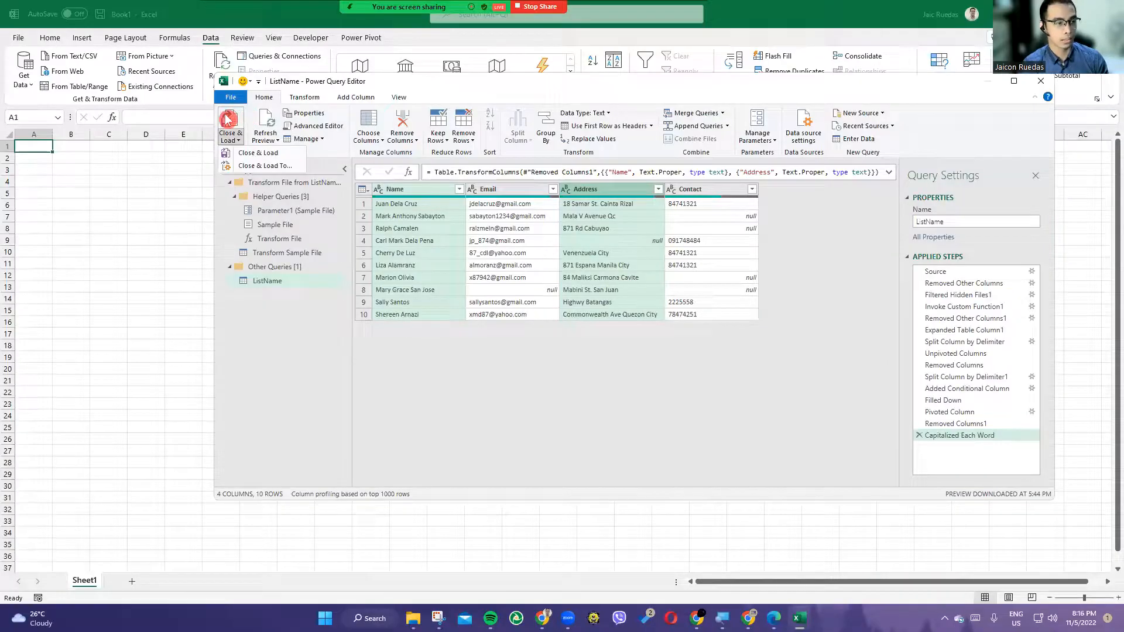
left_click(227, 120)
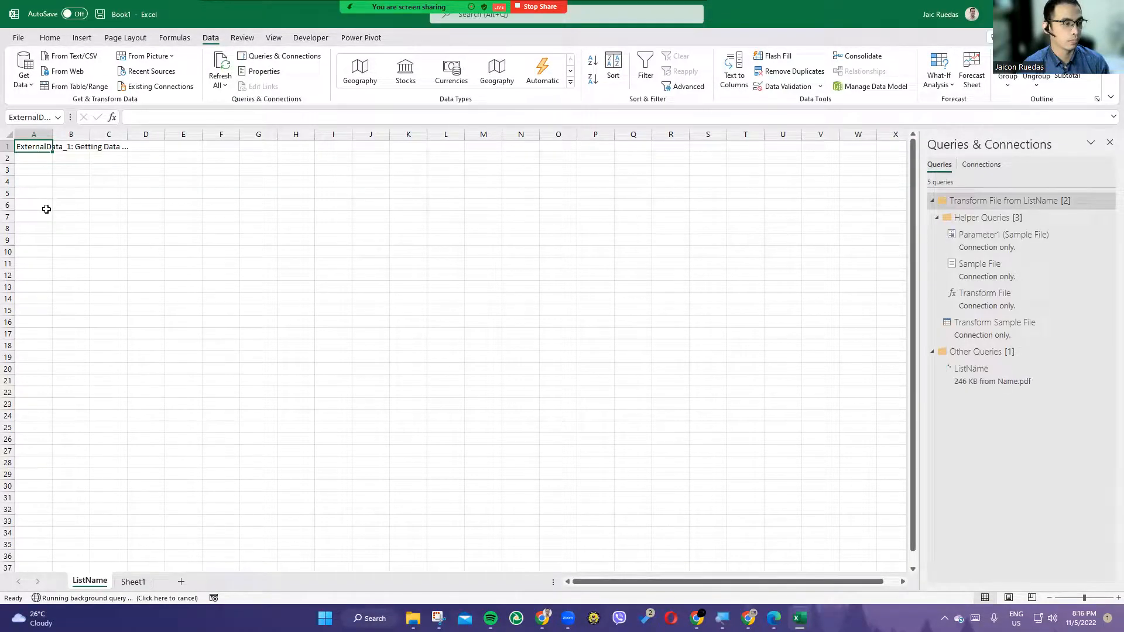
Step: Change the loaded ListName table to a light style without fill colours, and review its header row and Name column
left_click_drag(55, 158, 359, 263)
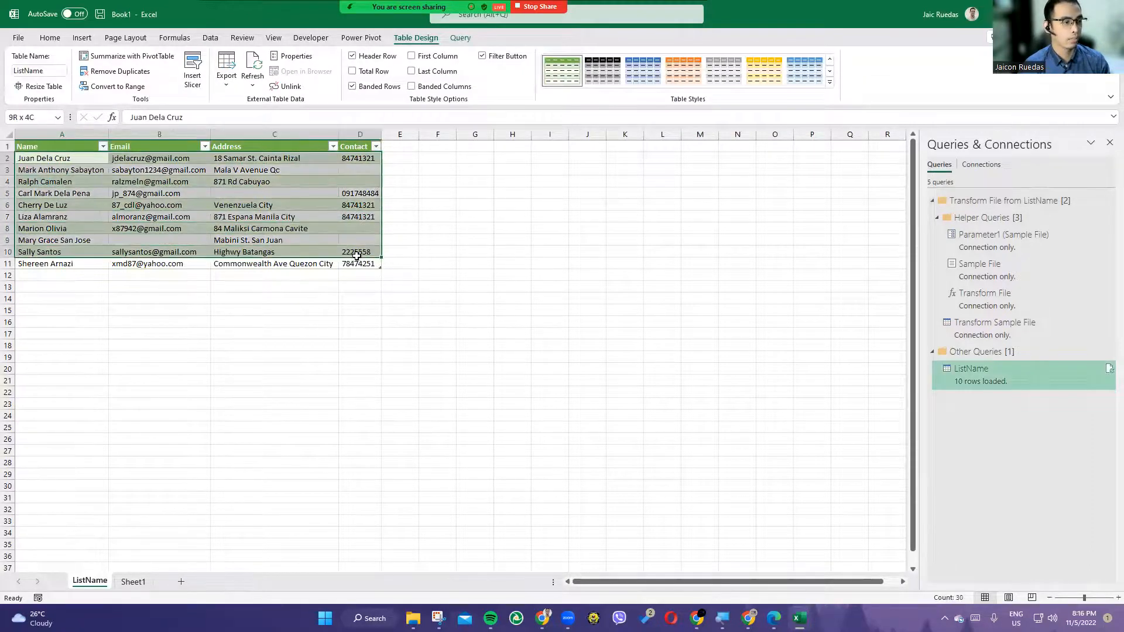
left_click(352, 194)
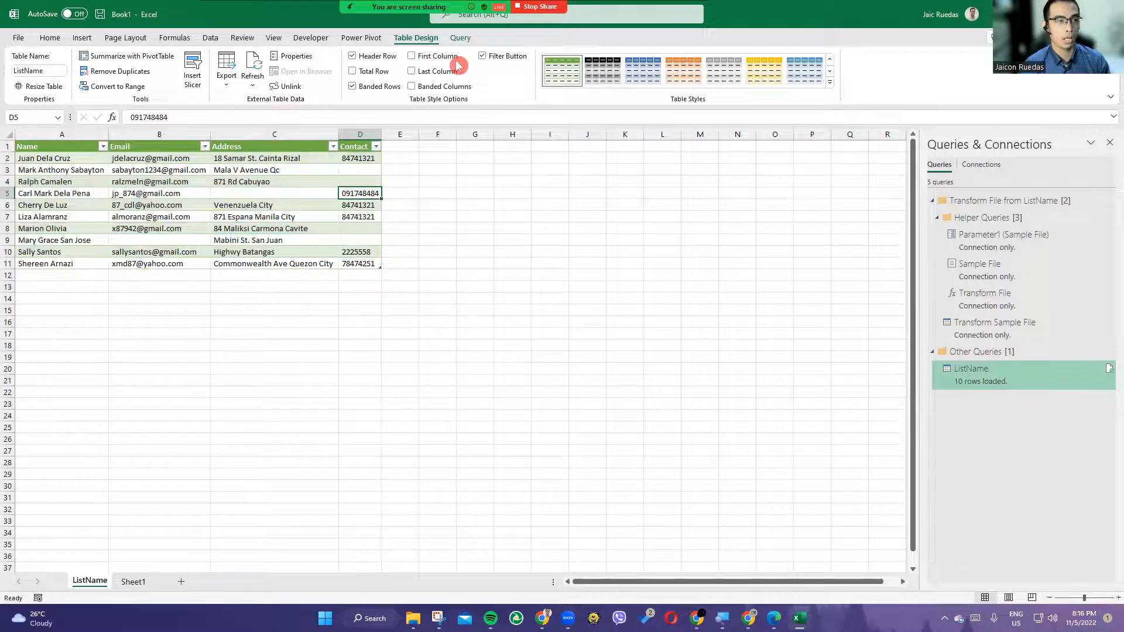
left_click(830, 82)
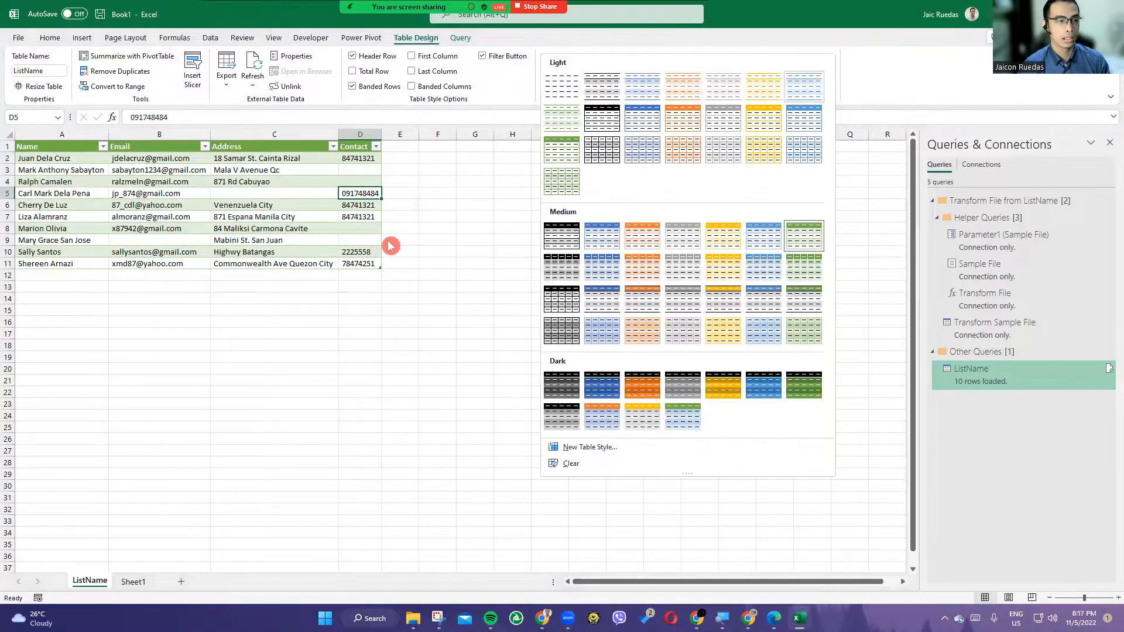
left_click(562, 103)
left_click(432, 263)
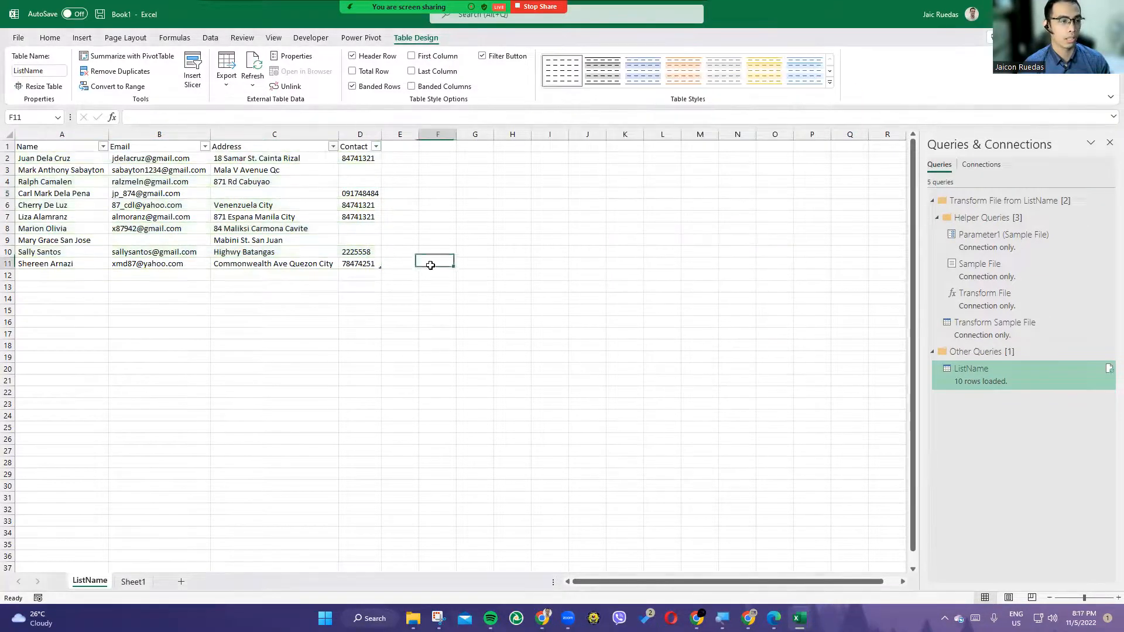
scroll(434, 260, "up", 5, "ctrl")
left_click_drag(112, 164, 609, 156)
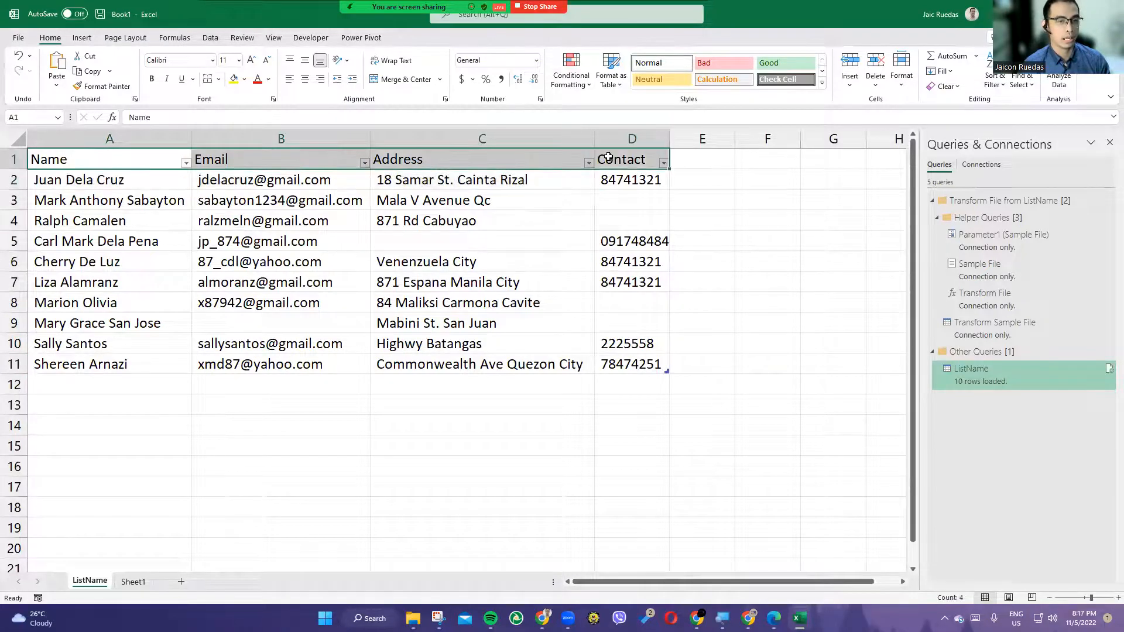
left_click(521, 328)
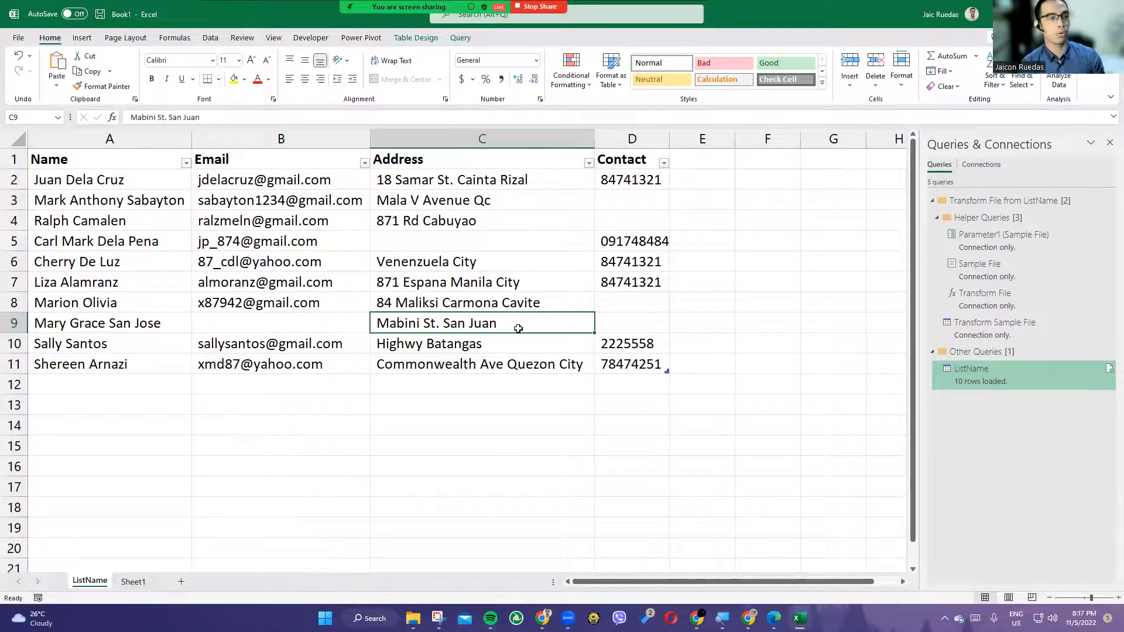
left_click_drag(125, 186, 197, 310)
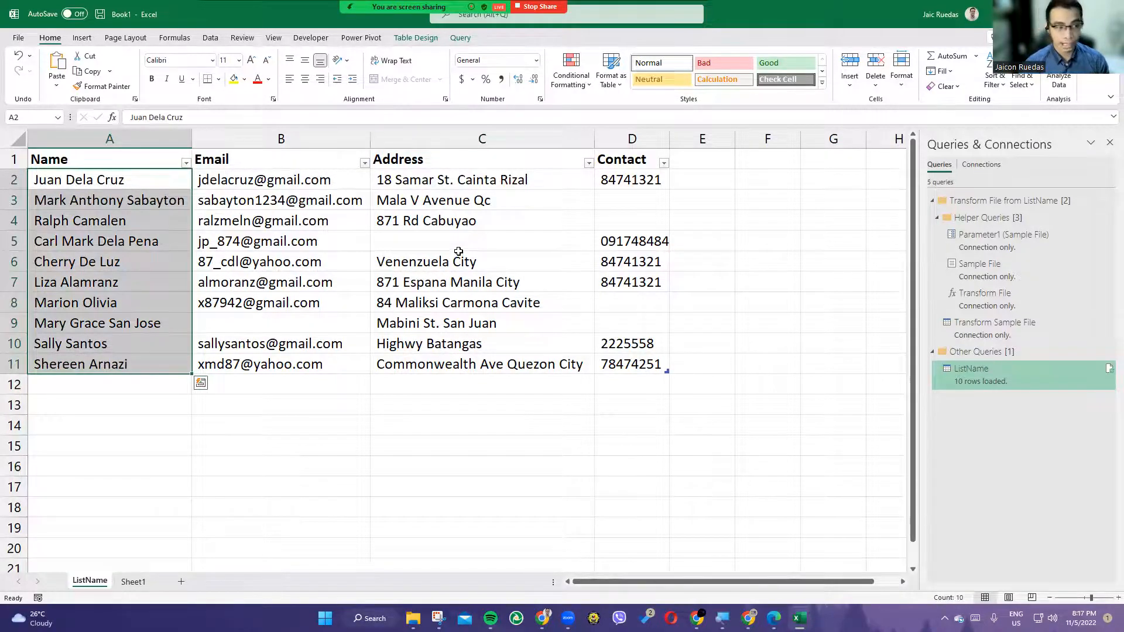
Step: Switch to File Explorer and copy NameNew.pdf from the Sample folder into the query's source folder named Folder
mouse_move(412, 618)
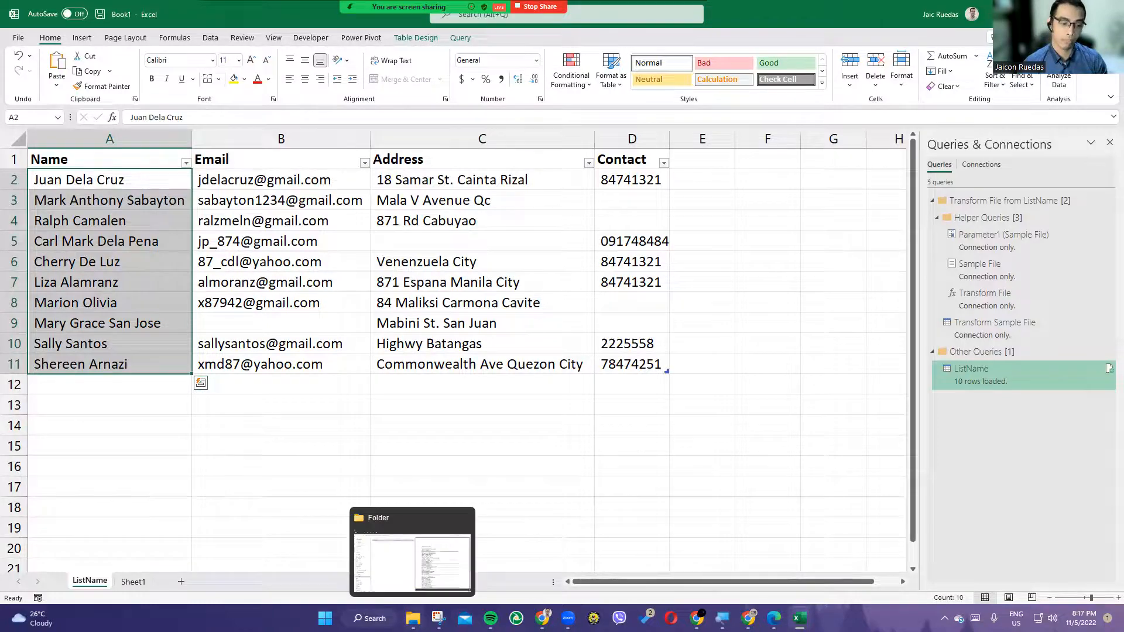
left_click(416, 580)
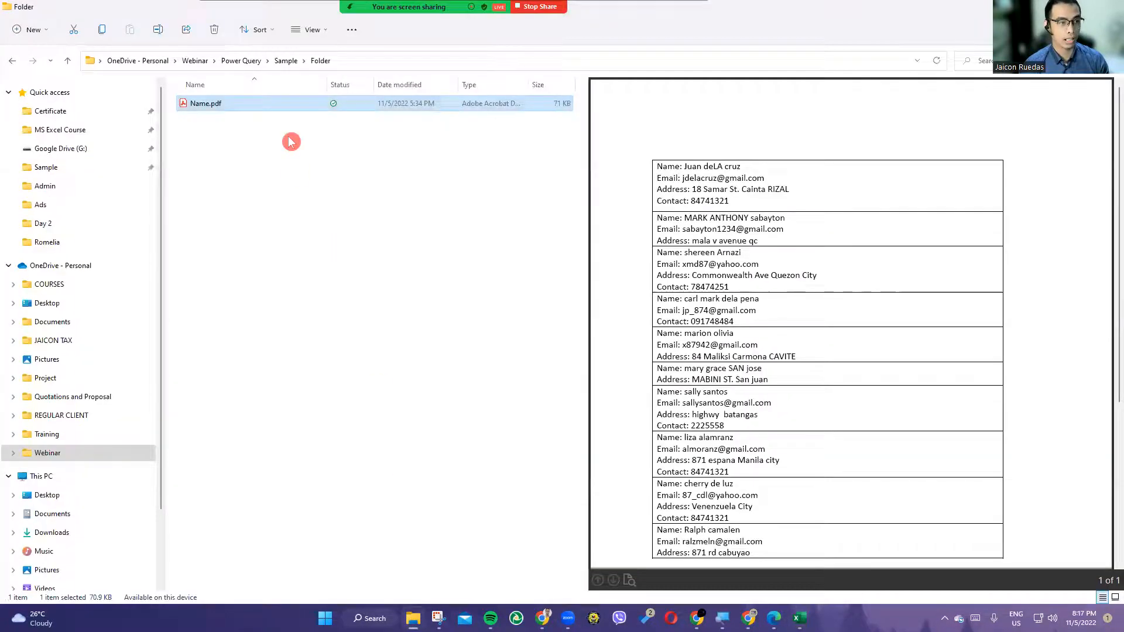
left_click(286, 62)
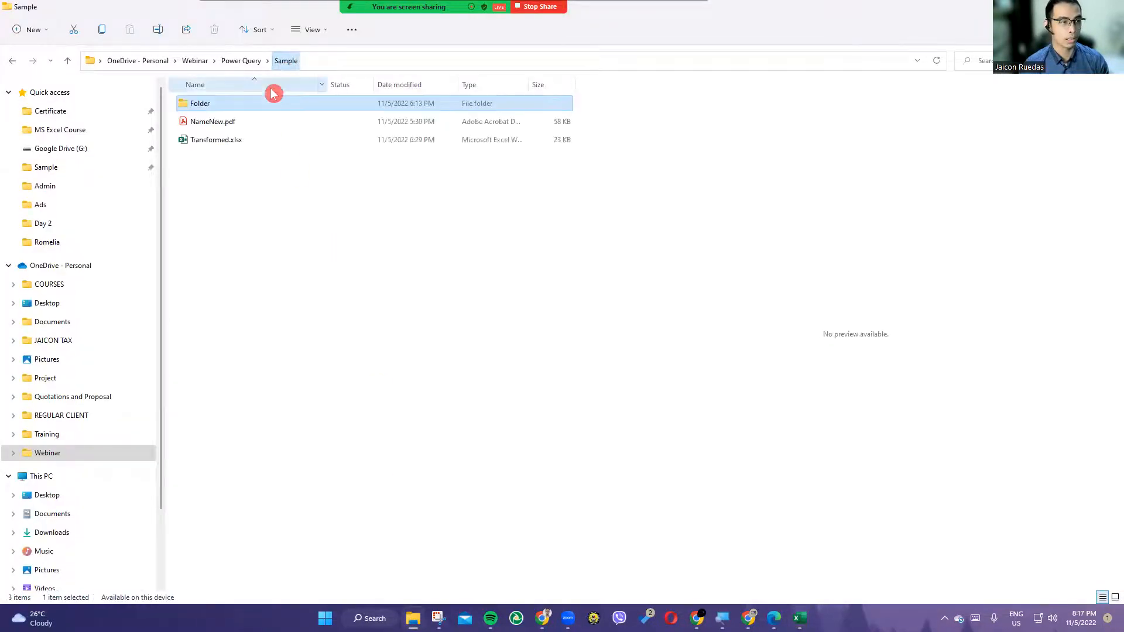
double_click(206, 105)
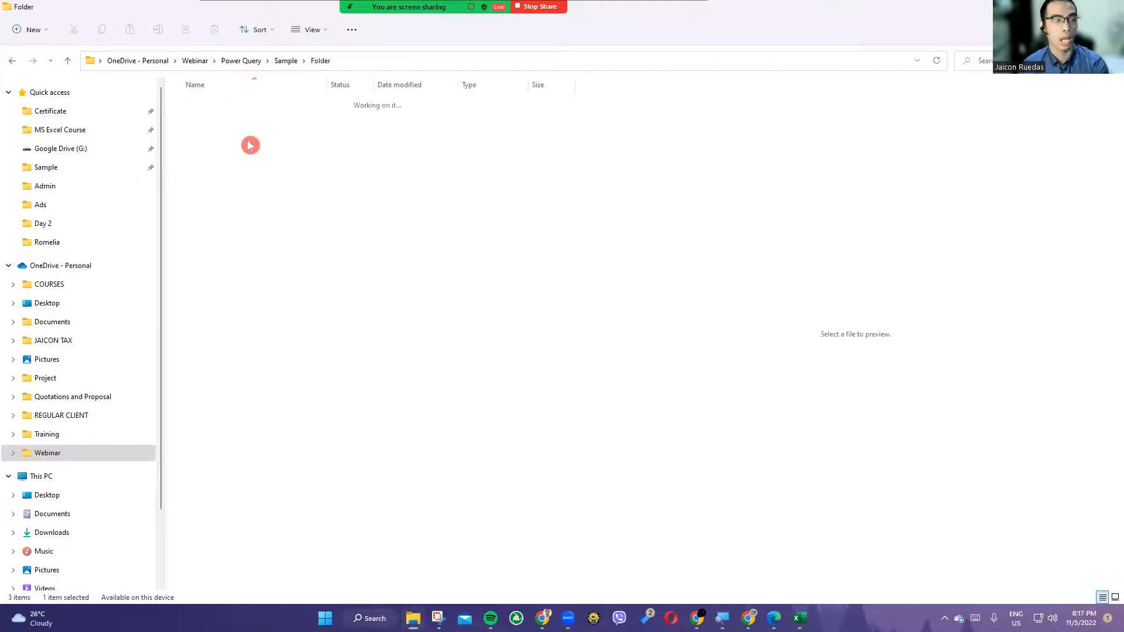
left_click(287, 61)
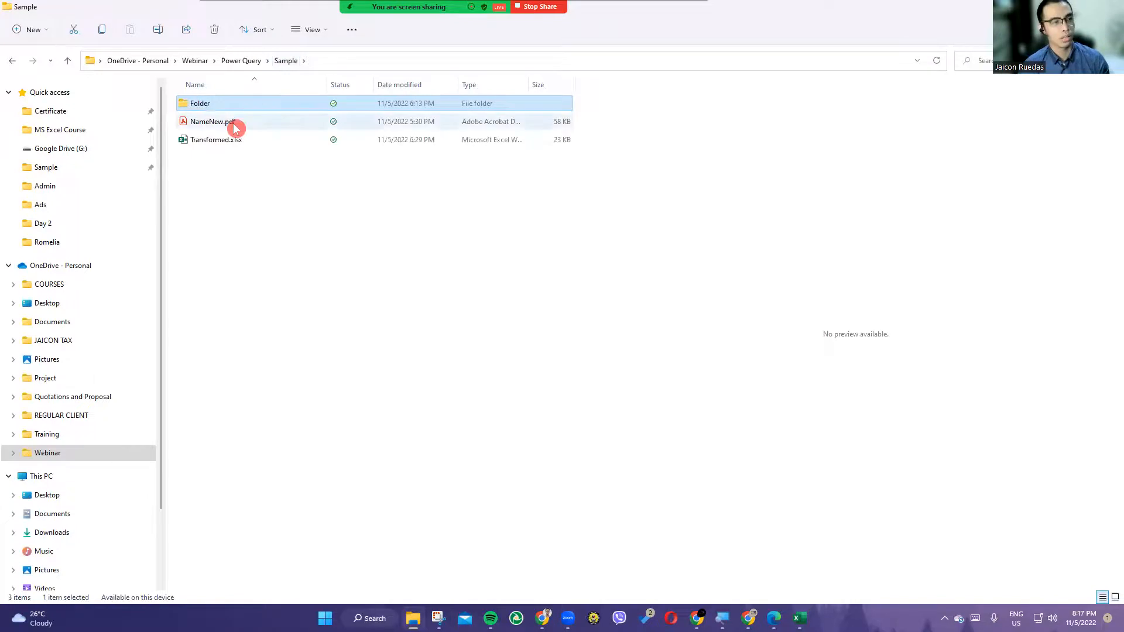
left_click(238, 122)
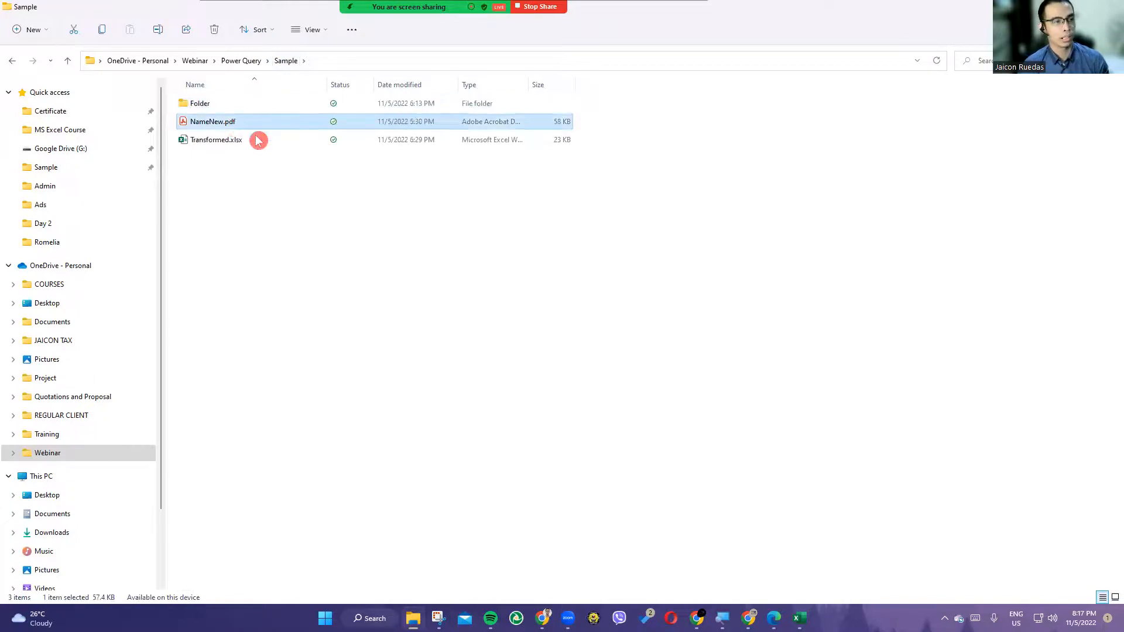
left_click(214, 107)
double_click(213, 108)
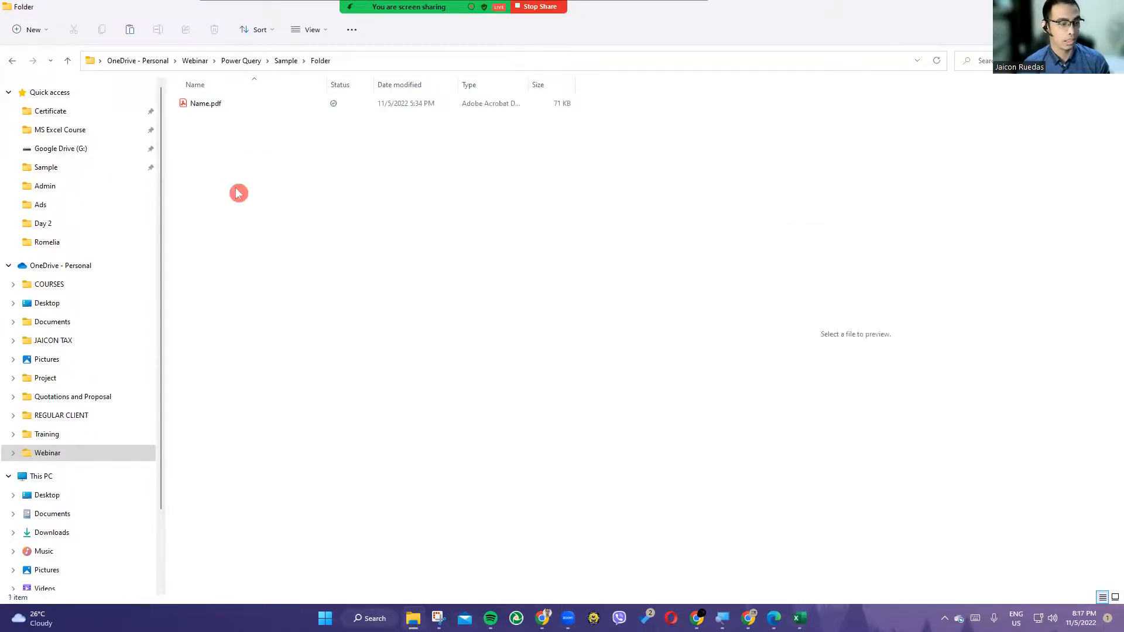
key("ctrl+v")
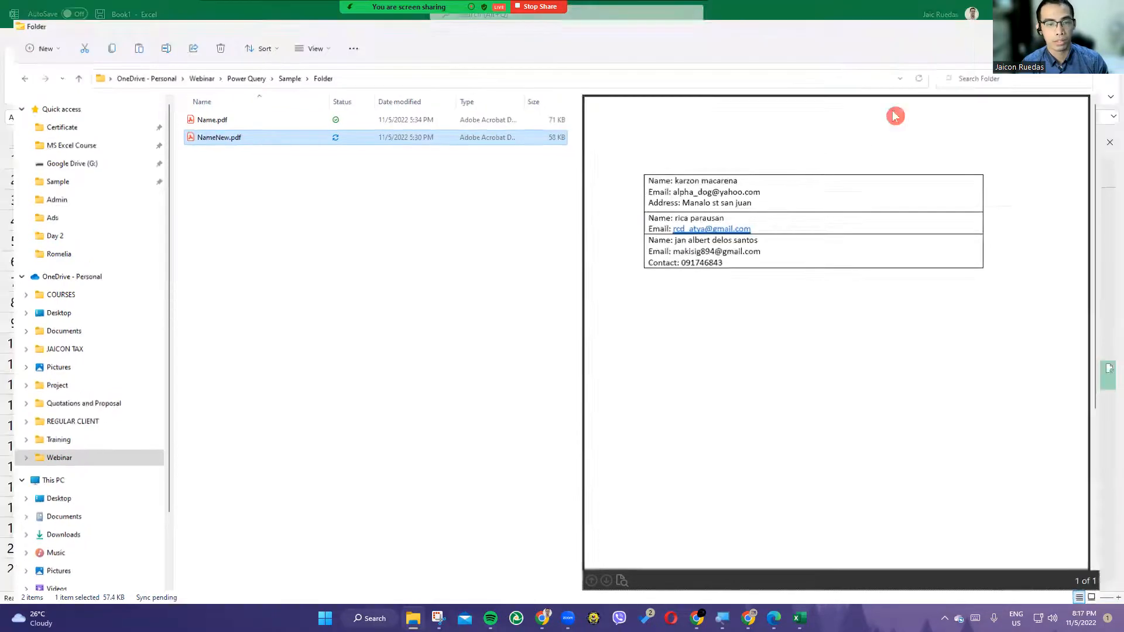
Step: Return to Excel and refresh the ListName table to load the records from the added PDF
key("alt+Tab")
left_click(423, 438)
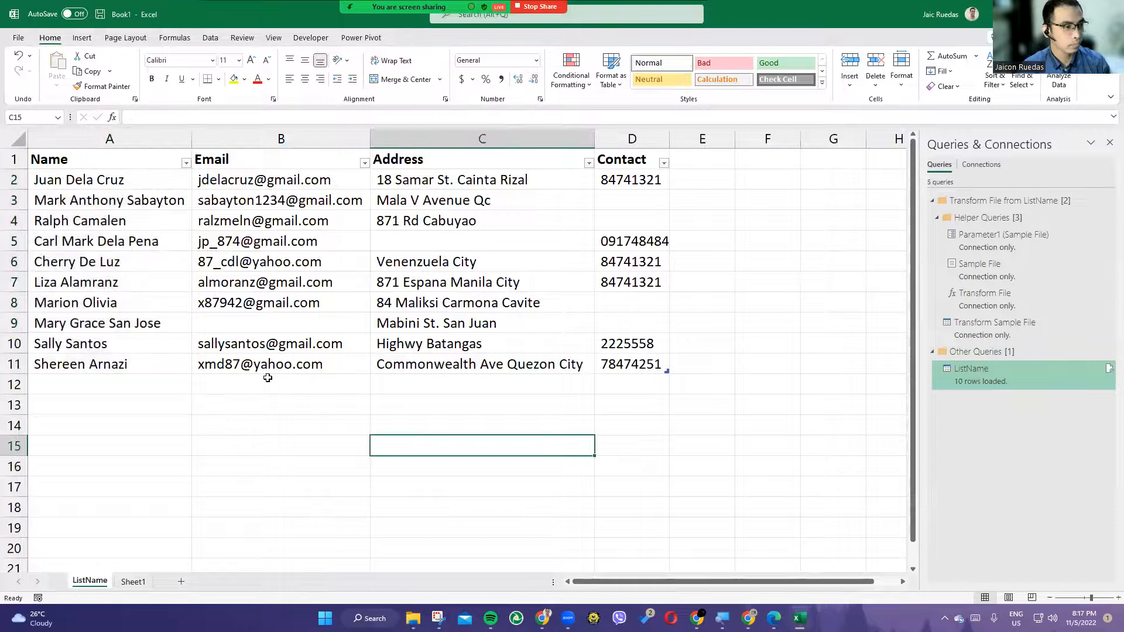
left_click(176, 304)
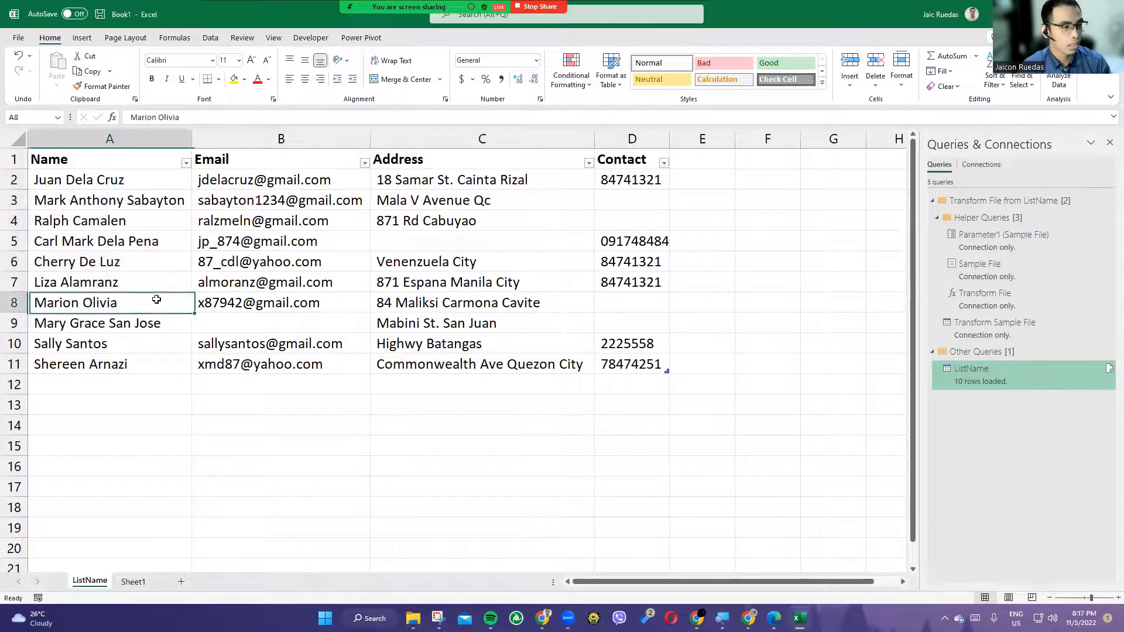
right_click(137, 218)
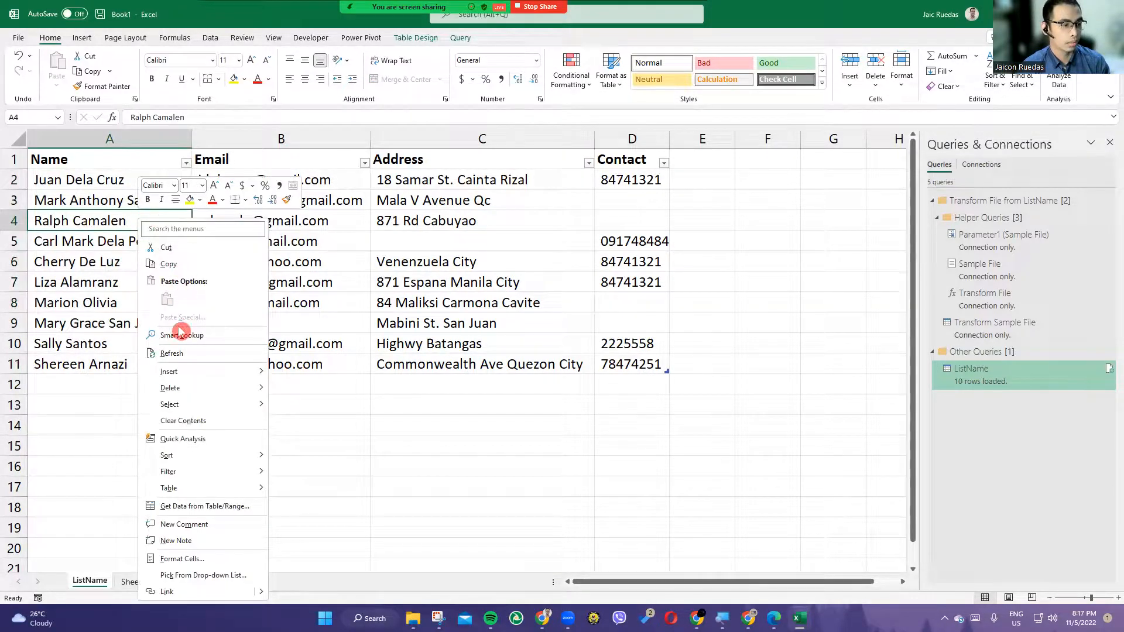
left_click(96, 244)
right_click(96, 244)
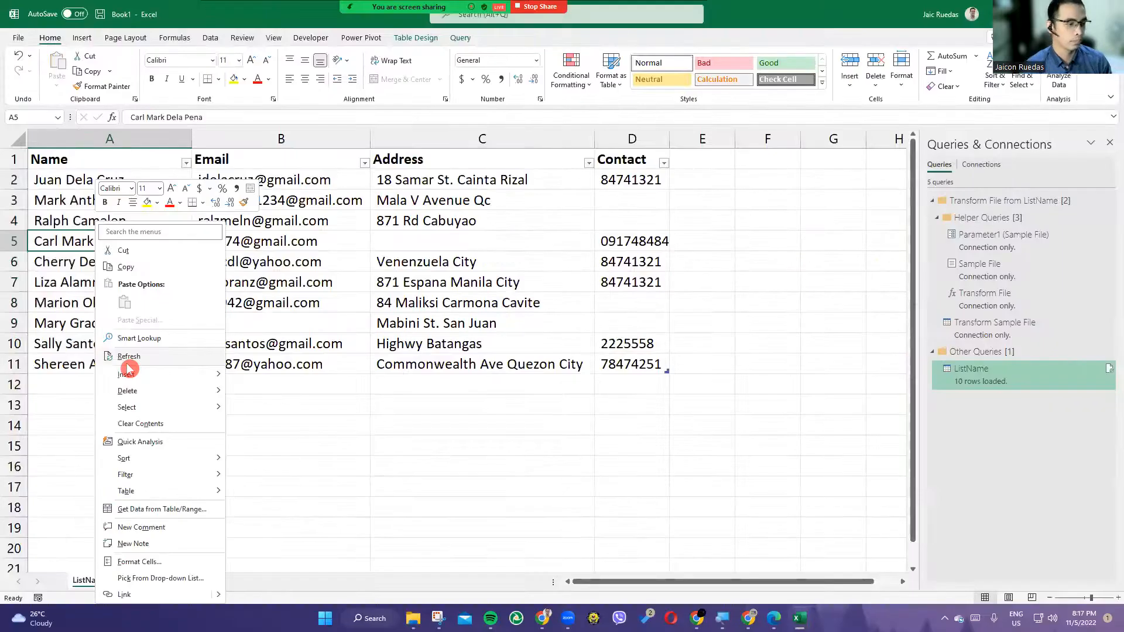
left_click(128, 360)
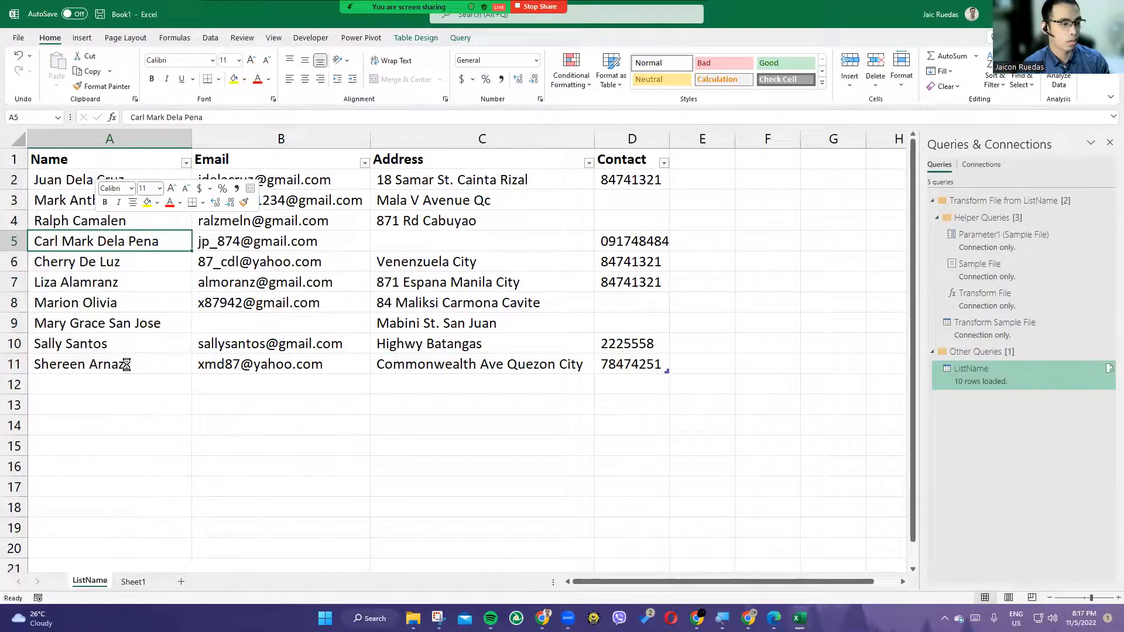
Step: Compare the newly loaded rows in the ListName table with the records in the NameNew.pdf preview
left_click_drag(89, 387, 576, 382)
left_click_drag(82, 384, 583, 383)
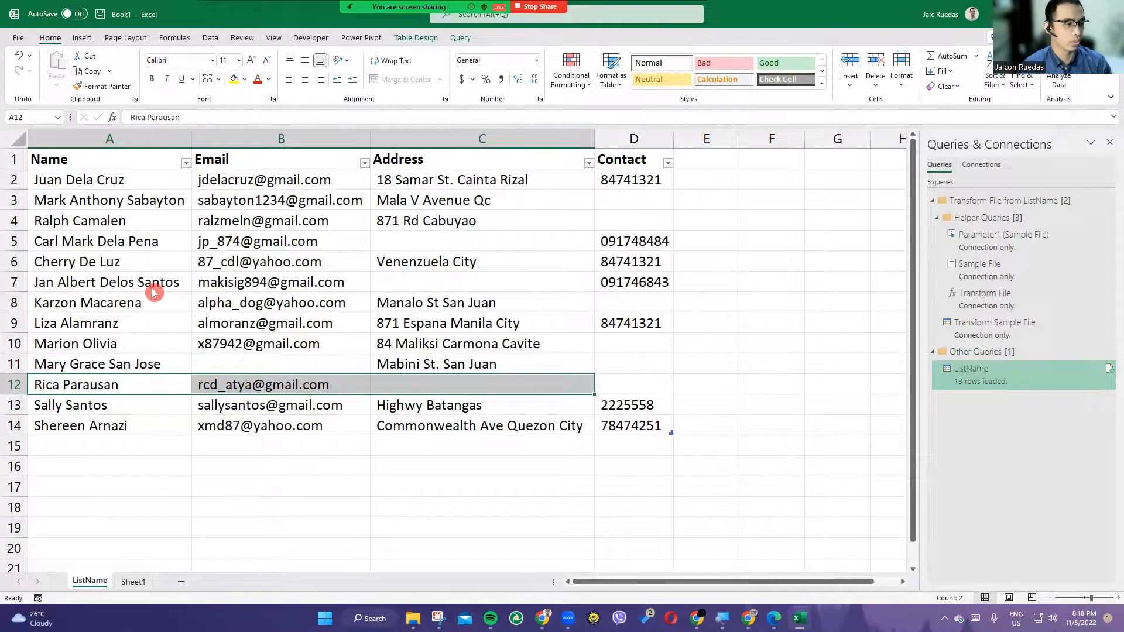
key("alt+Tab")
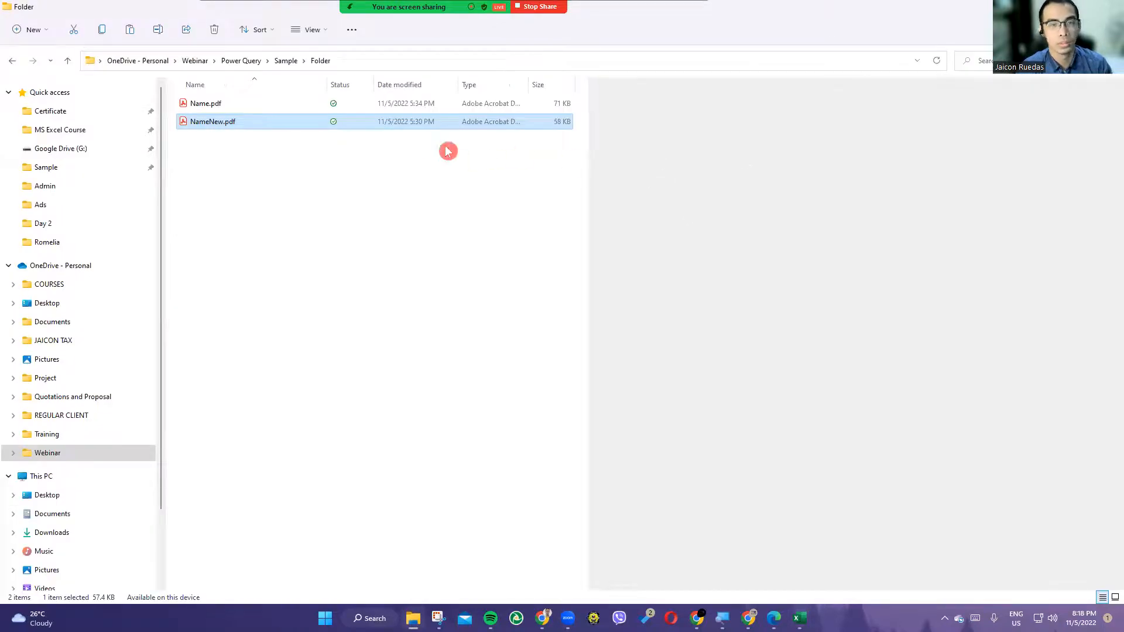
left_click(294, 137)
left_click(293, 124)
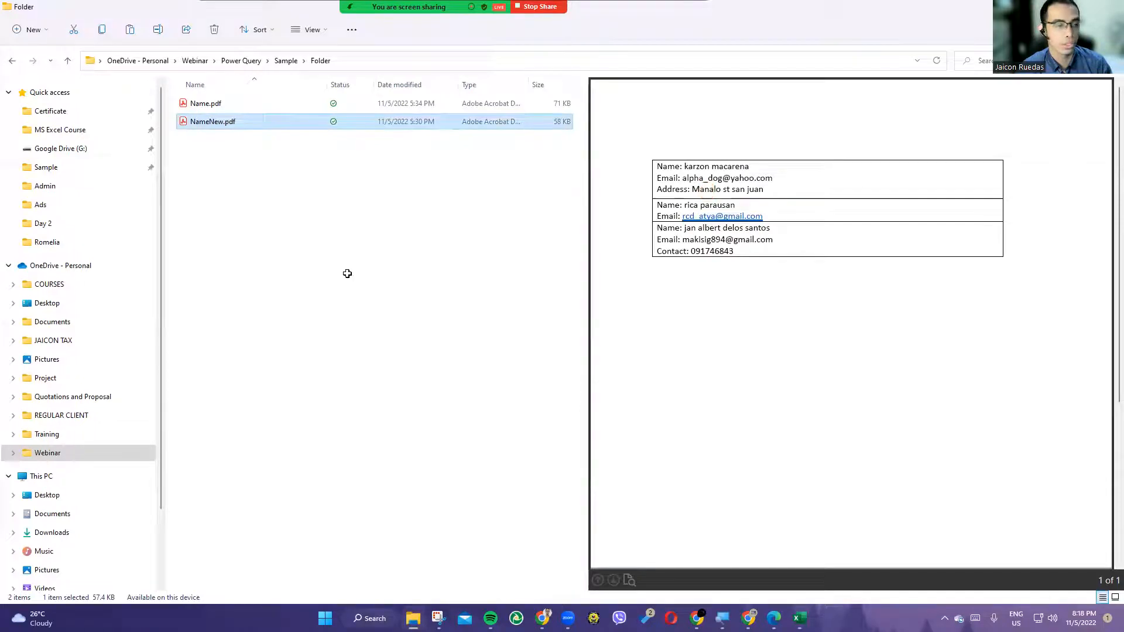
key("alt+Tab")
left_click(59, 304)
left_click_drag(239, 301, 572, 294)
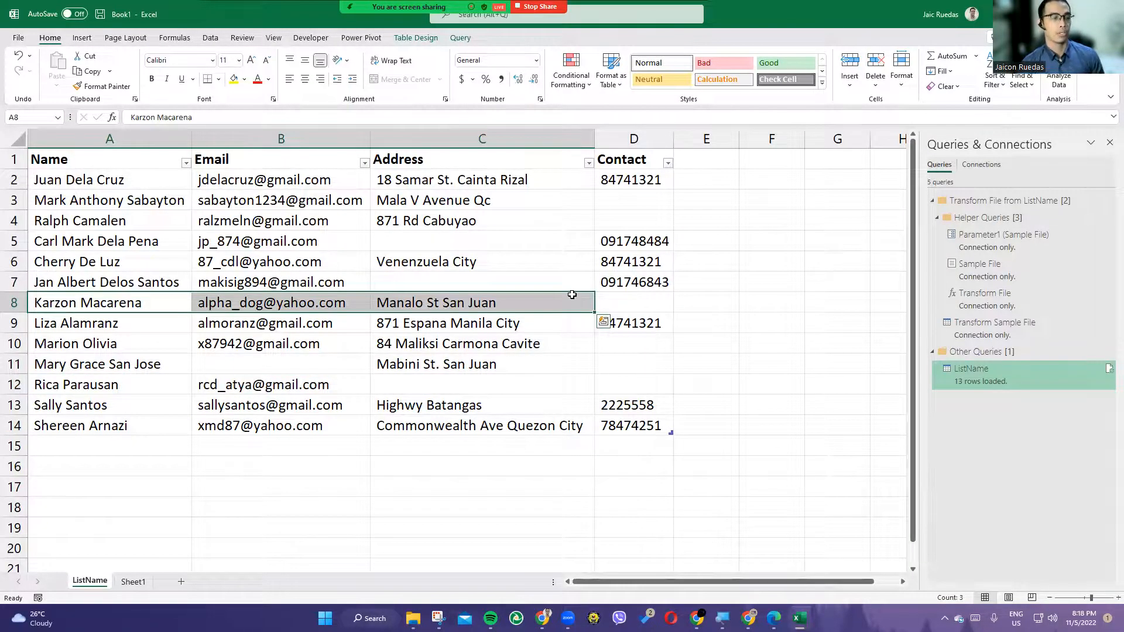